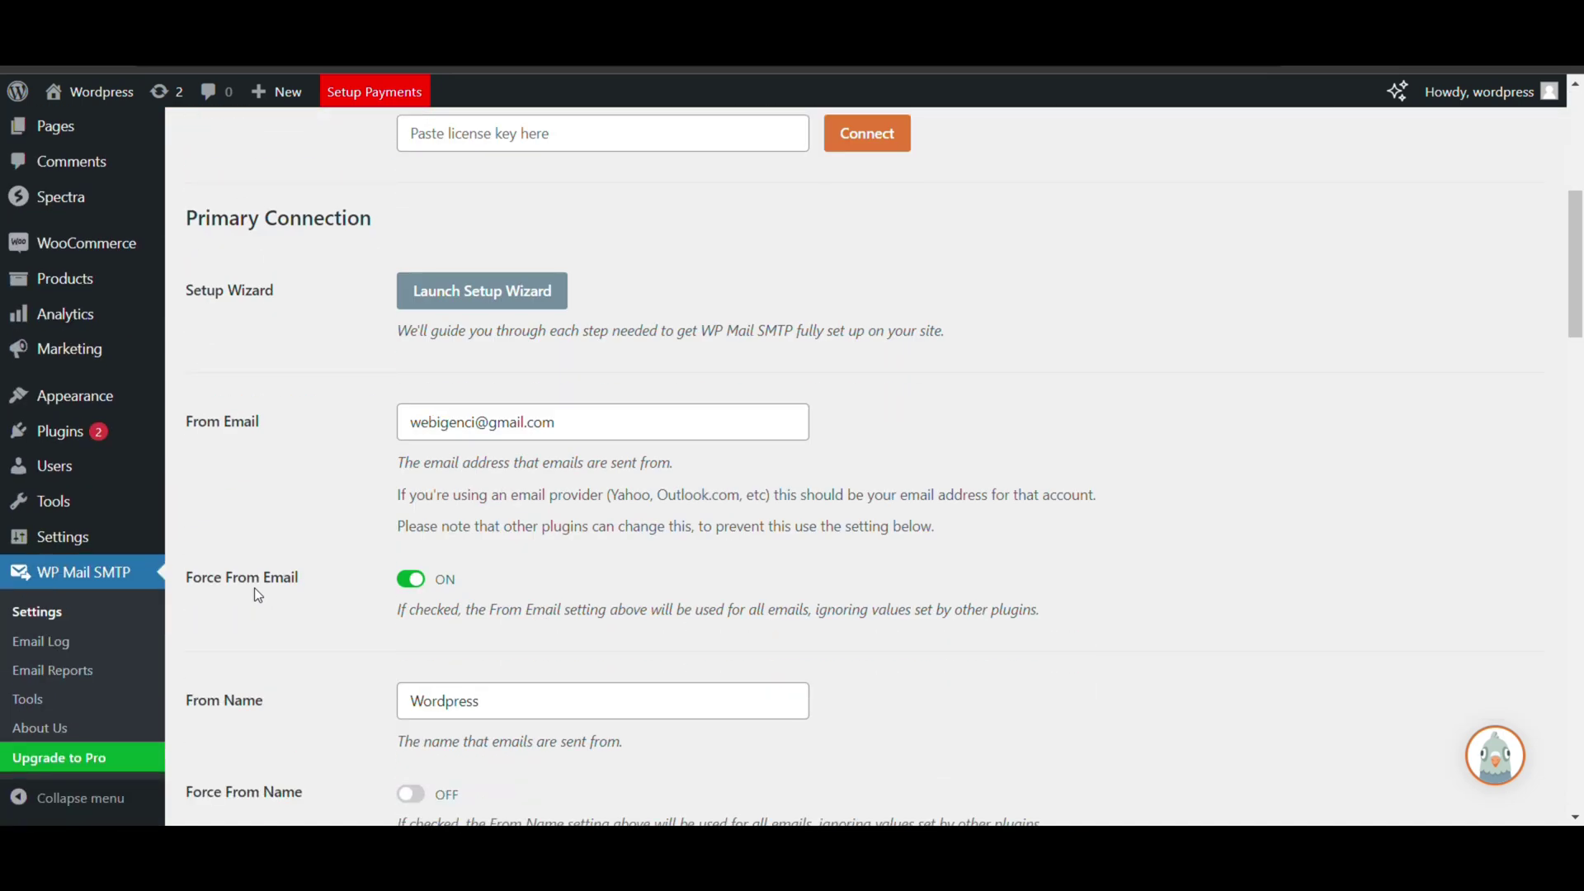
scroll(256, 591, "down", 6)
Step: Select the Google / Gmail tile as the WP Mail SMTP mailer
scroll(256, 591, "up", 2)
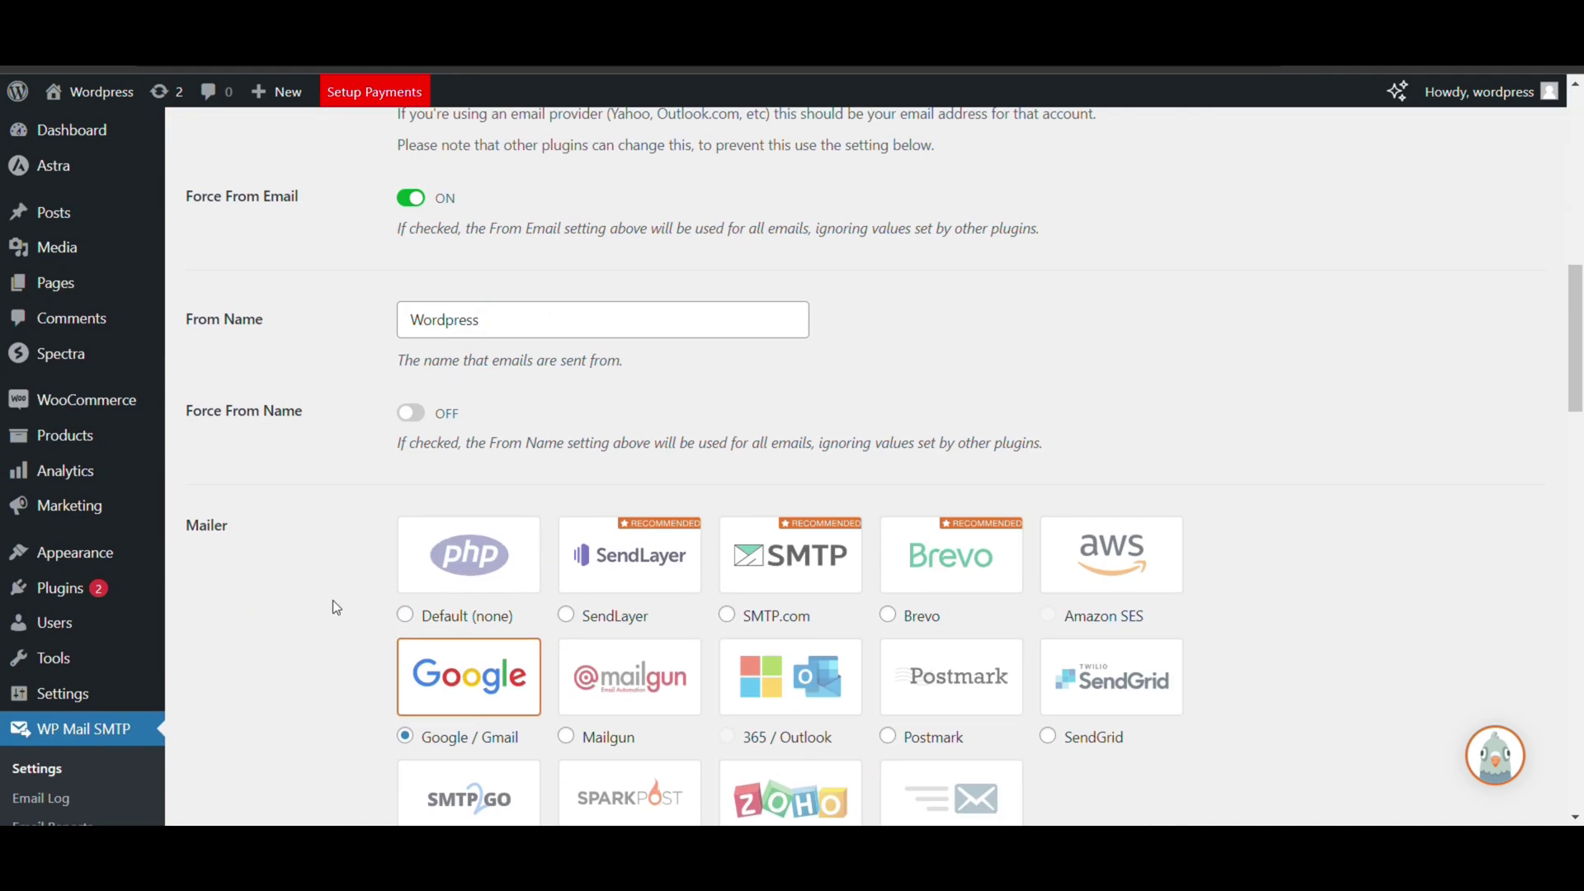
scroll(300, 634, "down", 2)
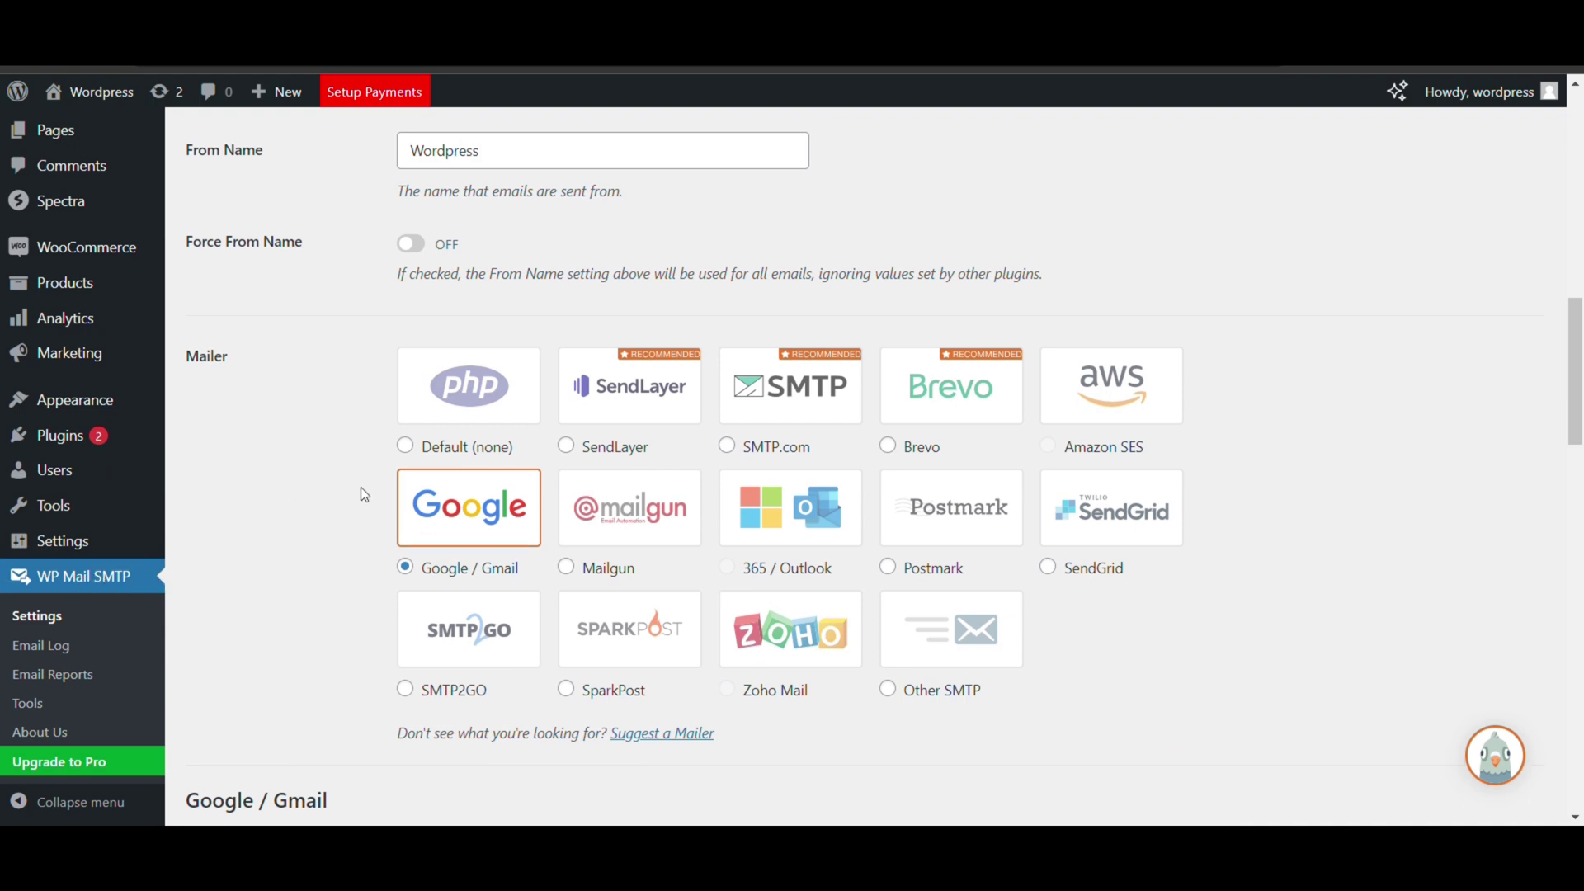
scroll(359, 487, "up", 2)
scroll(359, 486, "down", 1)
scroll(360, 494, "down", 1)
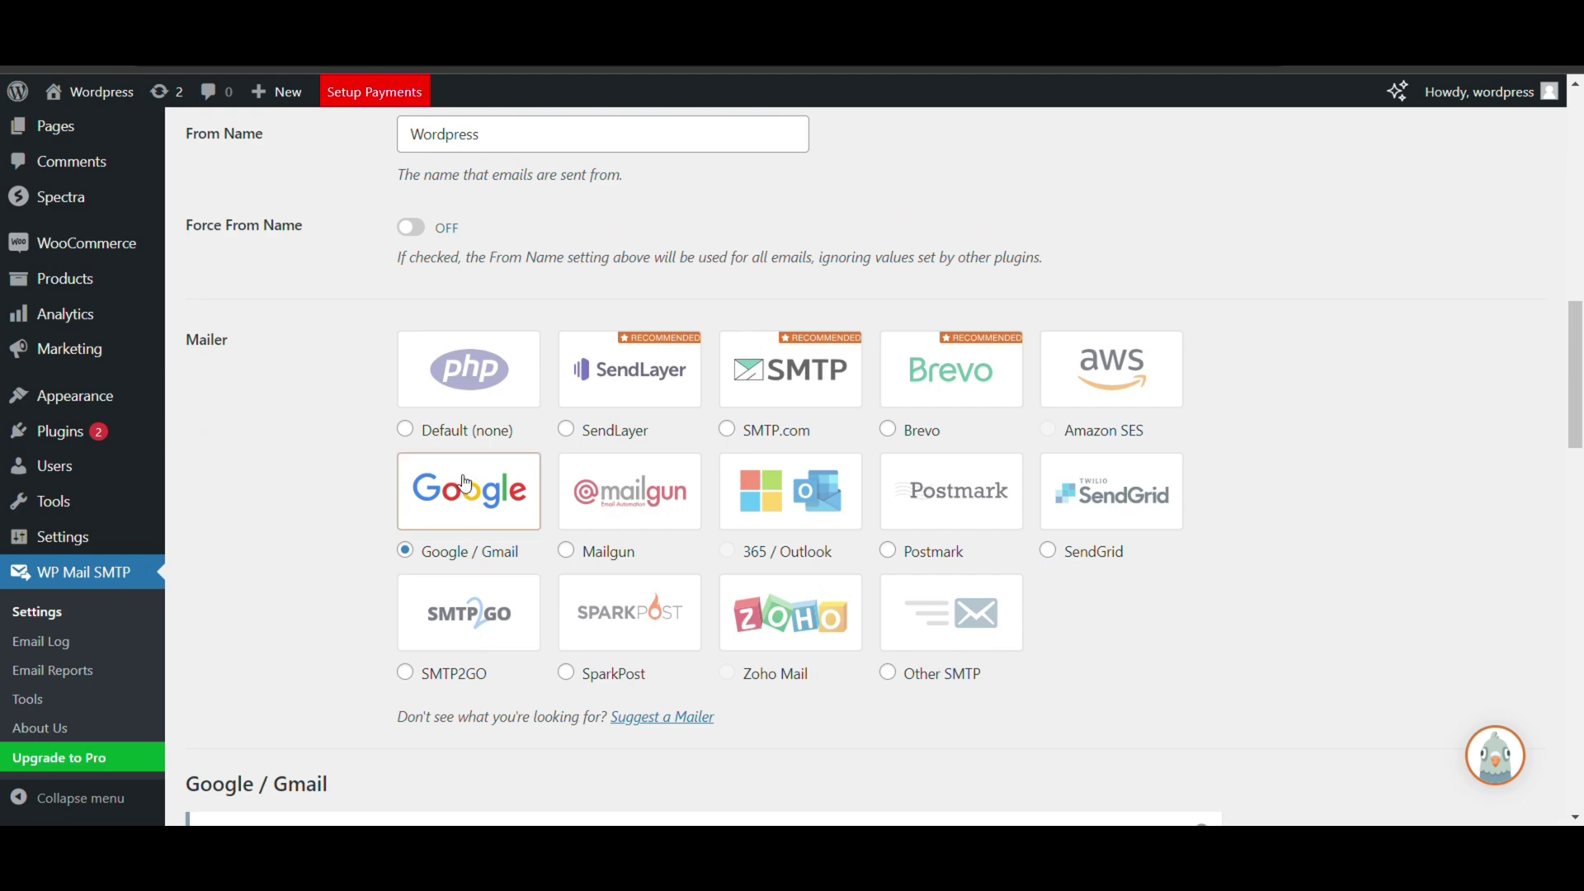
scroll(455, 556, "down", 1)
scroll(460, 557, "down", 5)
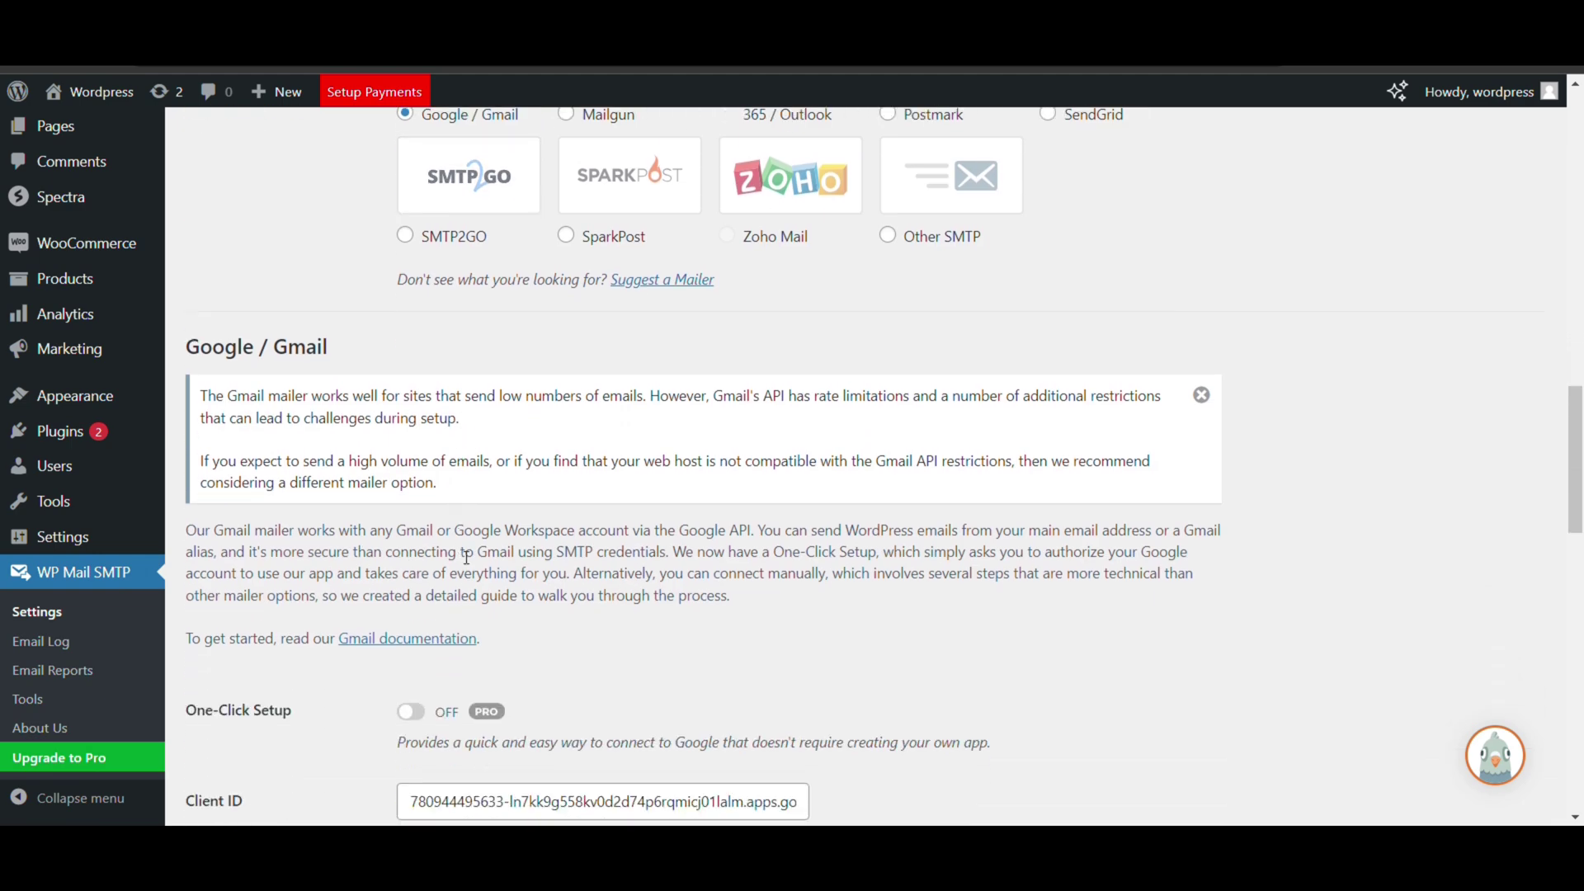
scroll(467, 557, "down", 1)
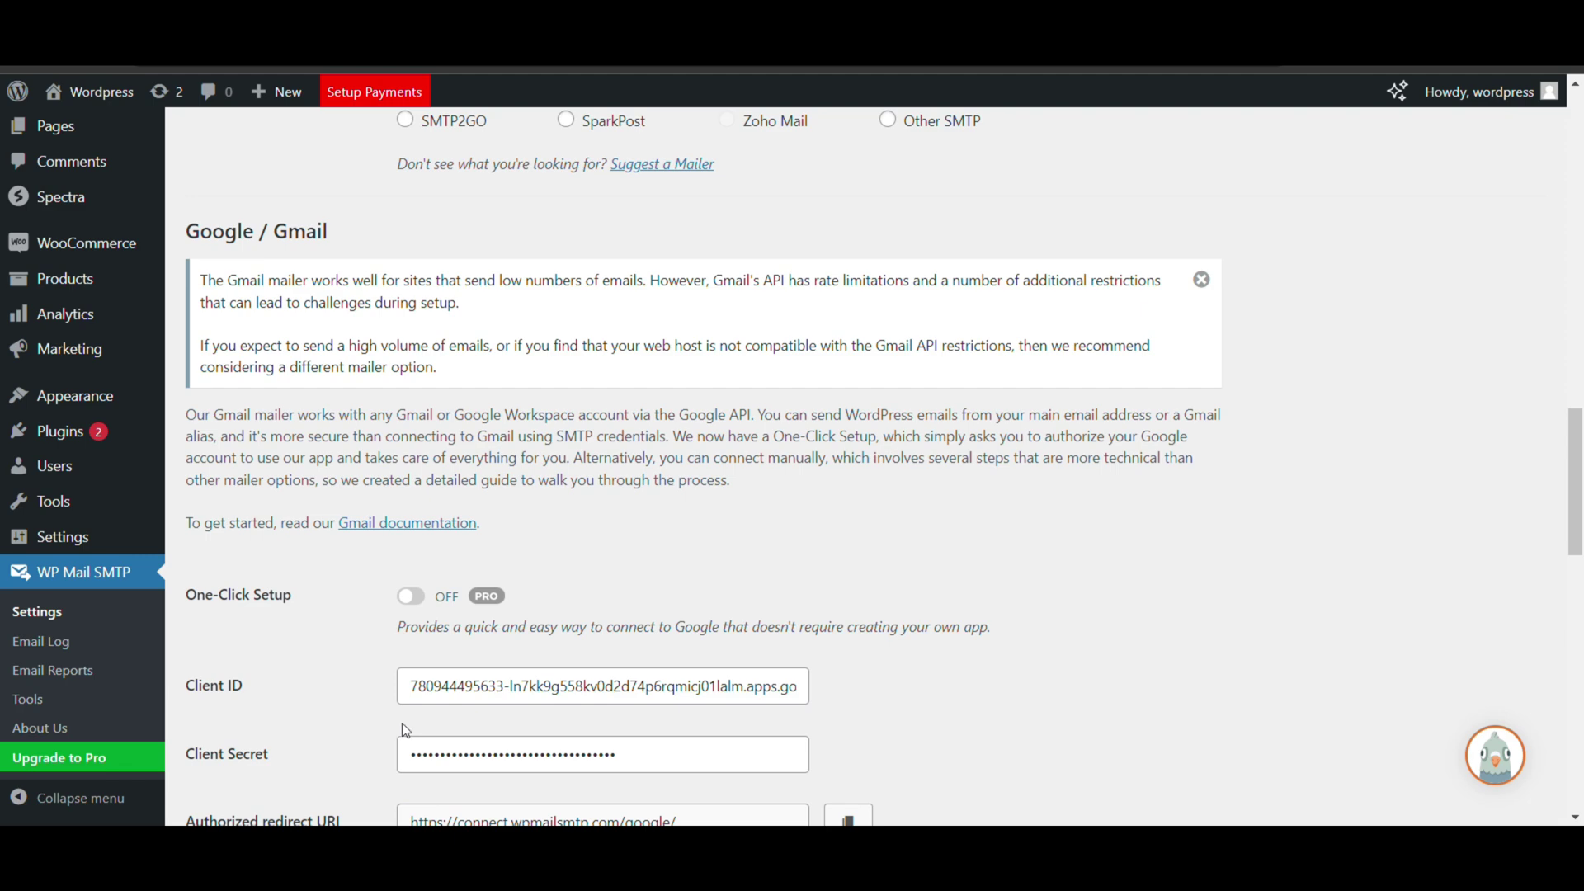
scroll(403, 723, "down", 1)
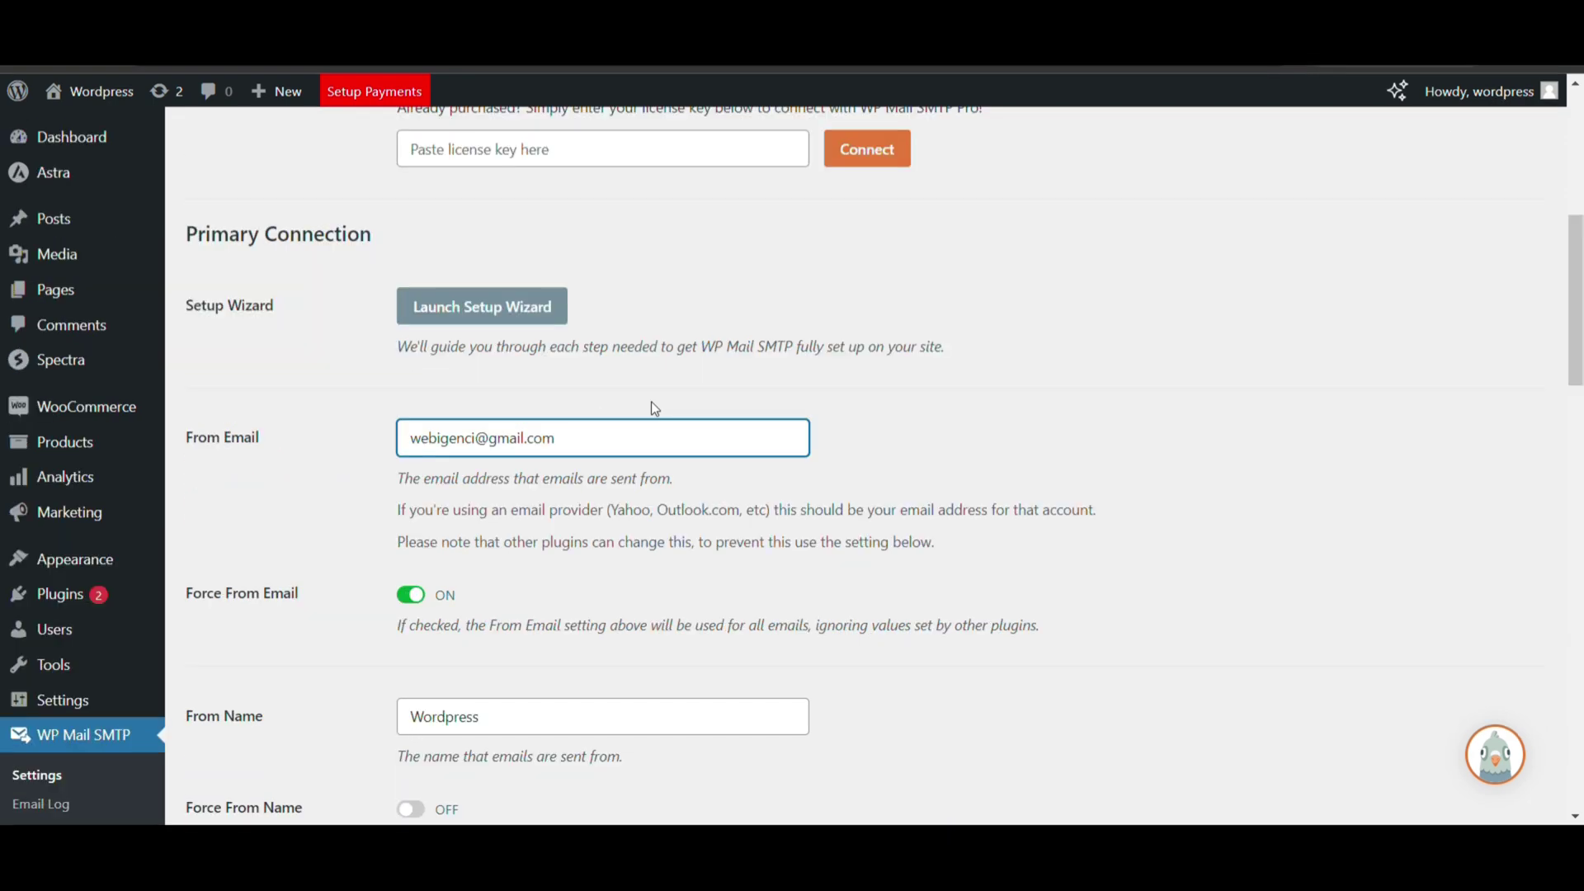
scroll(672, 399, "down", 5)
scroll(672, 400, "down", 5)
scroll(672, 399, "down", 3)
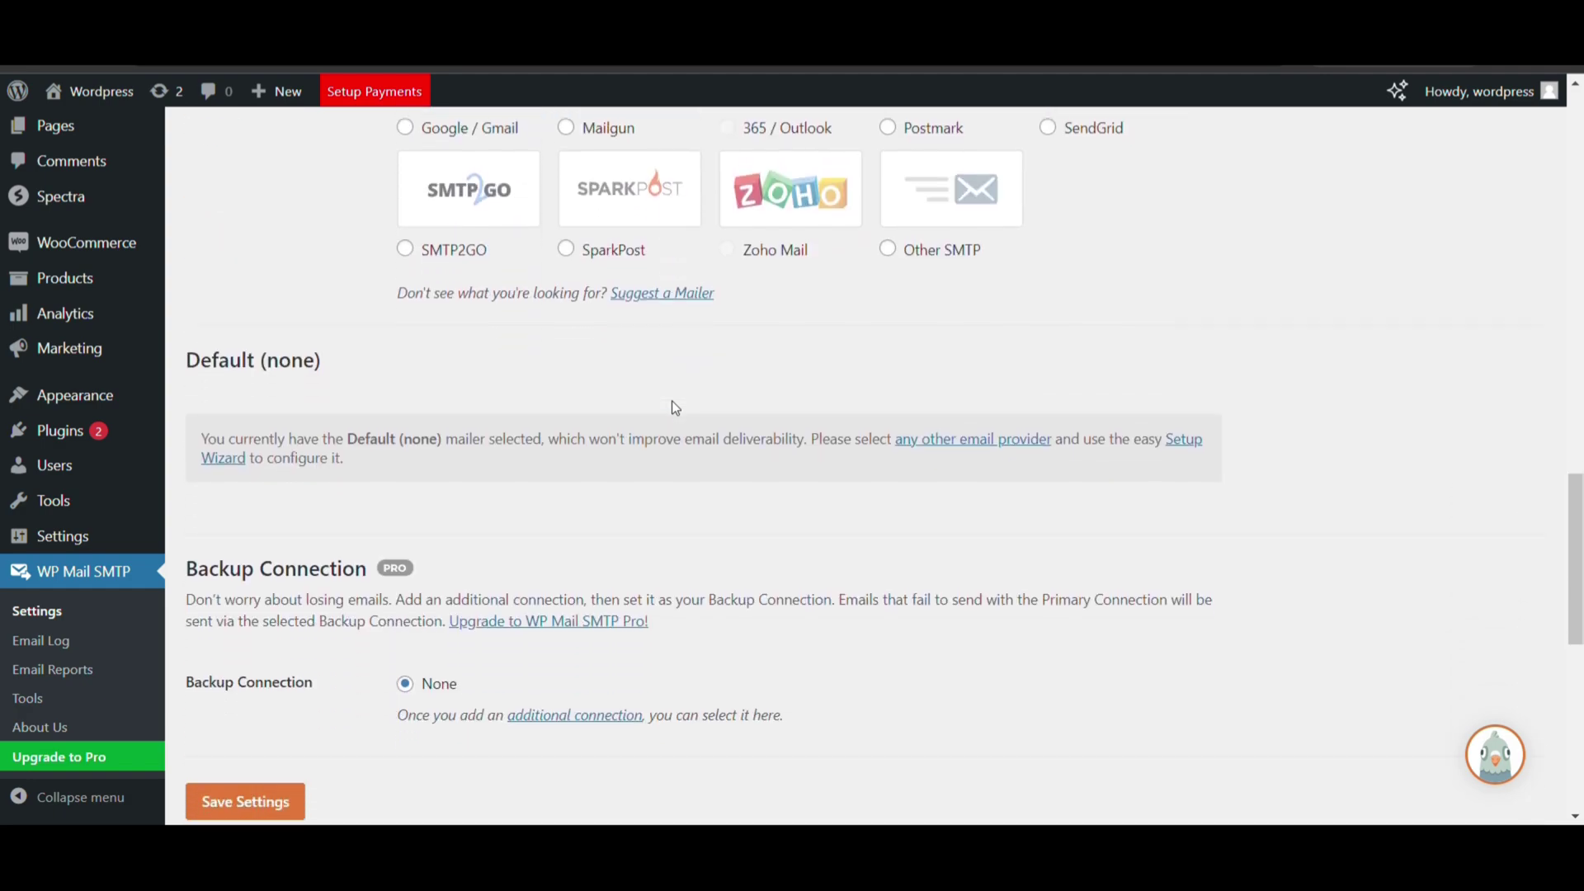
scroll(672, 399, "down", 3)
scroll(671, 399, "down", 4)
scroll(679, 407, "up", 2)
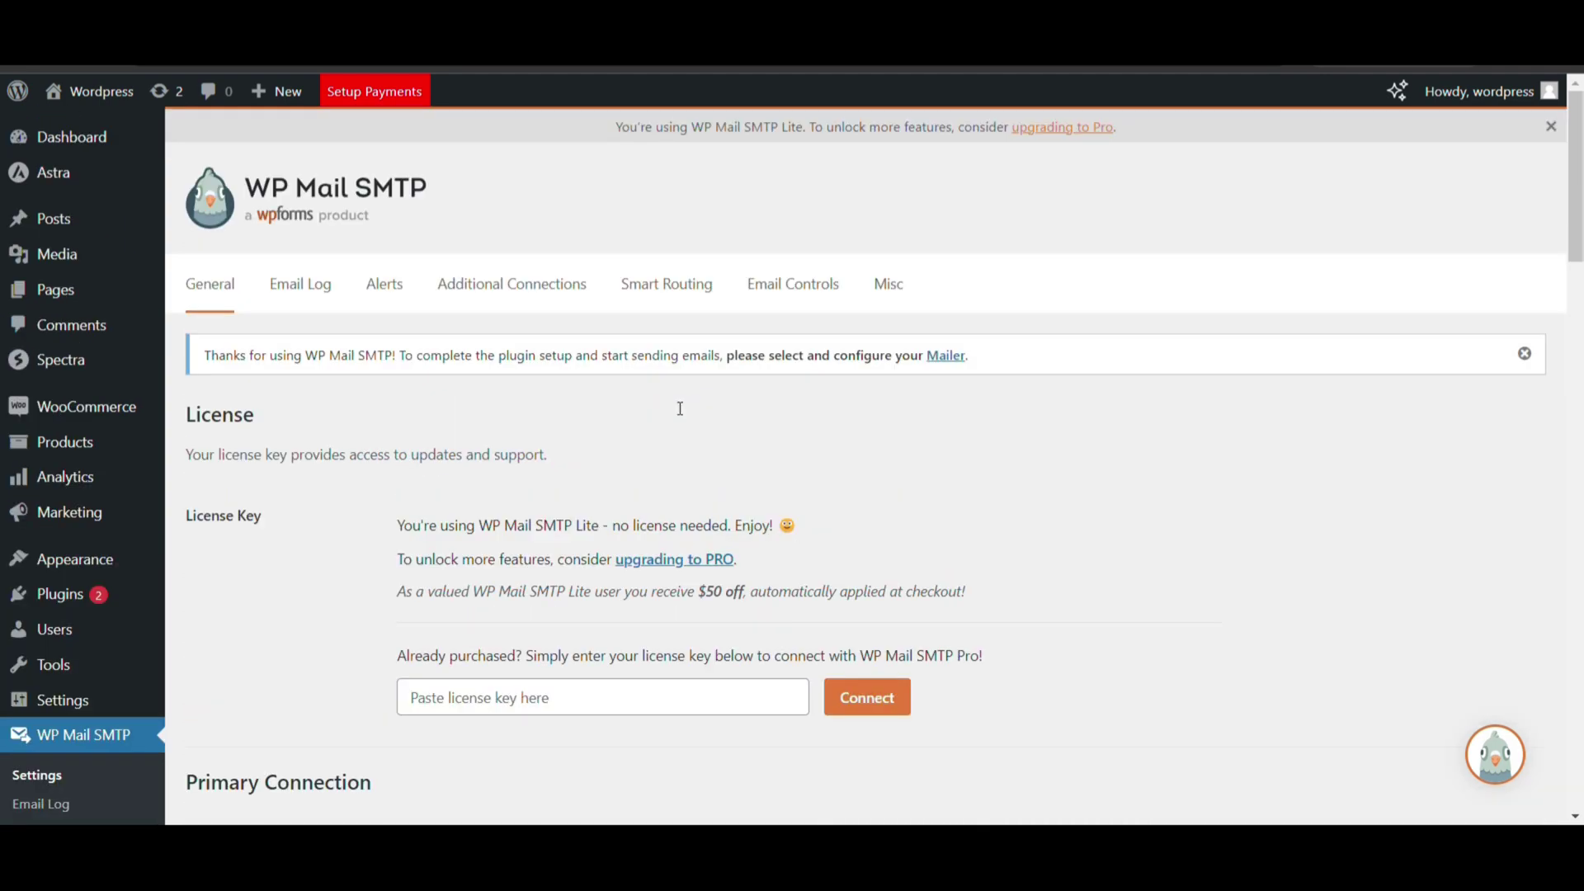
scroll(676, 409, "down", 3)
scroll(675, 413, "down", 2)
scroll(673, 410, "up", 2)
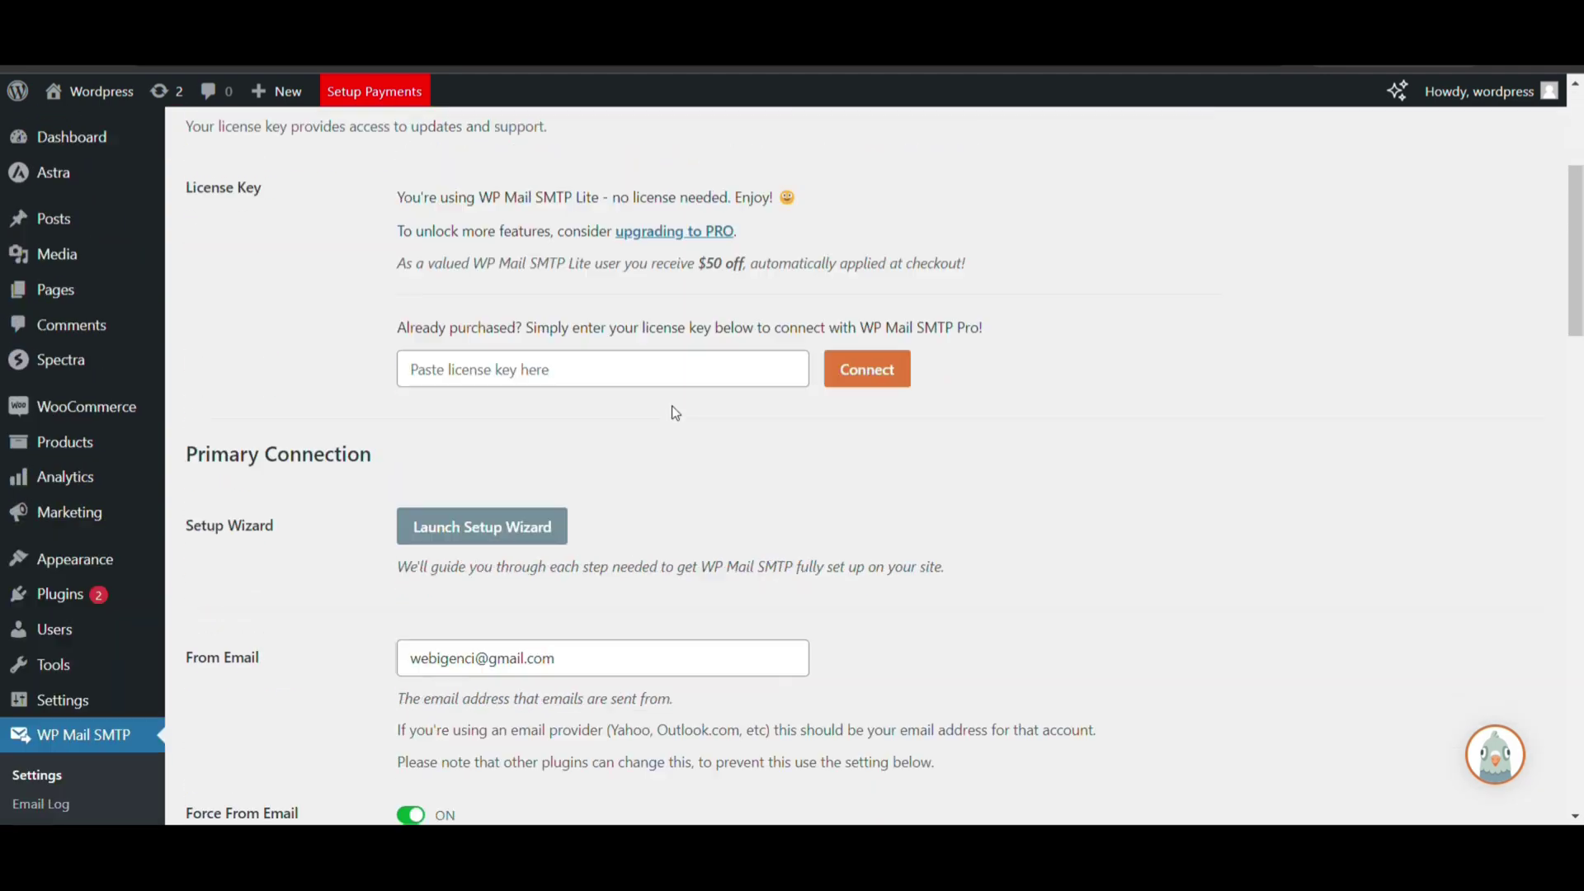
scroll(671, 410, "up", 4)
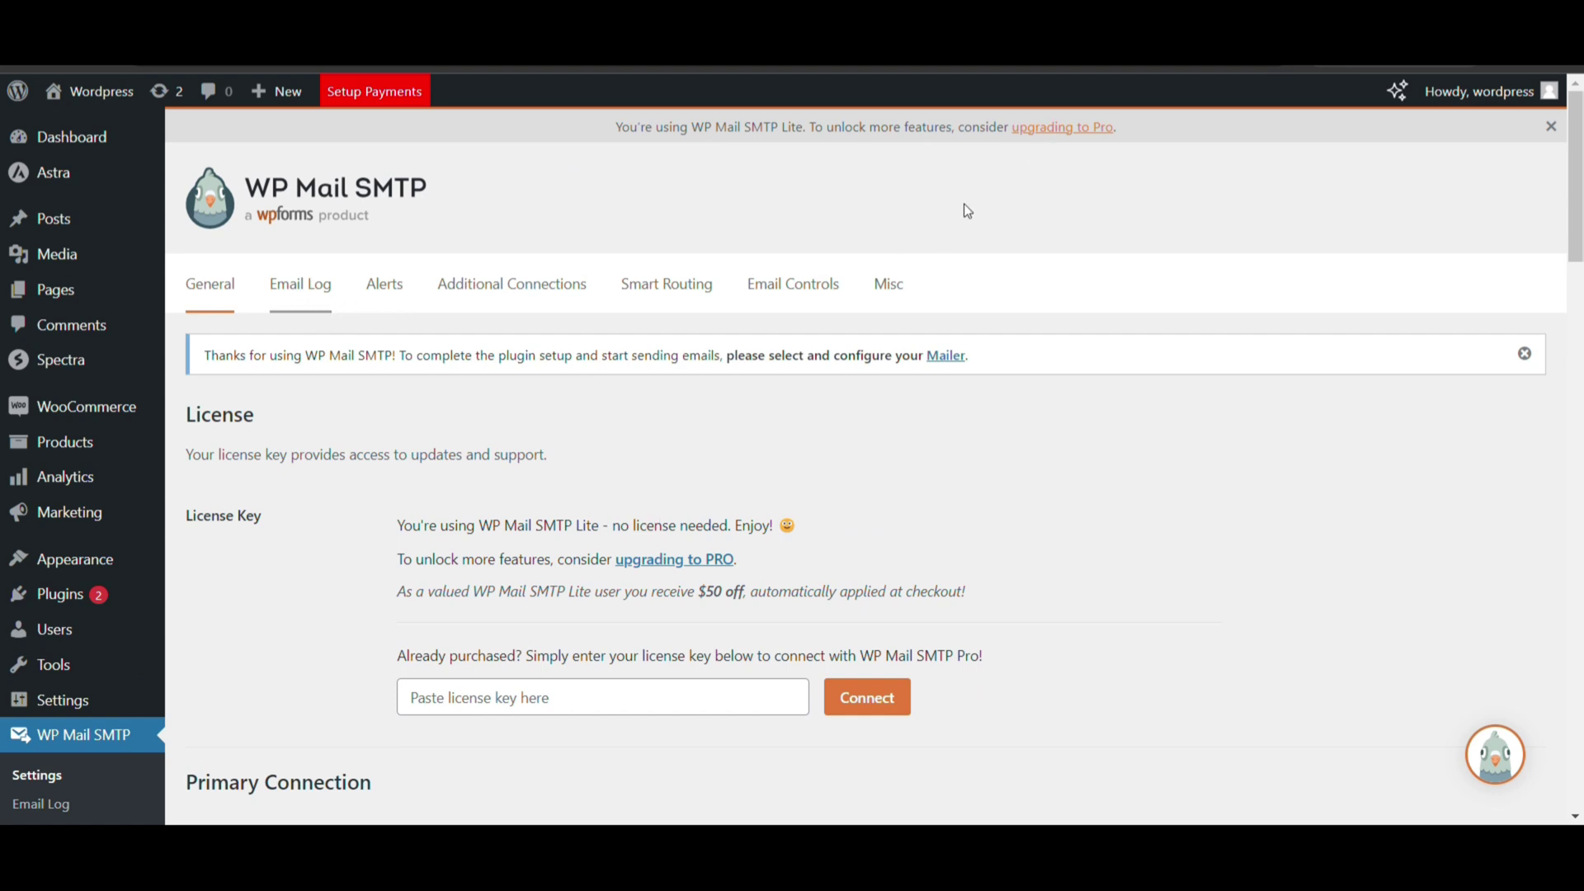
scroll(955, 181, "down", 7)
scroll(547, 419, "down", 4)
scroll(547, 421, "down", 3)
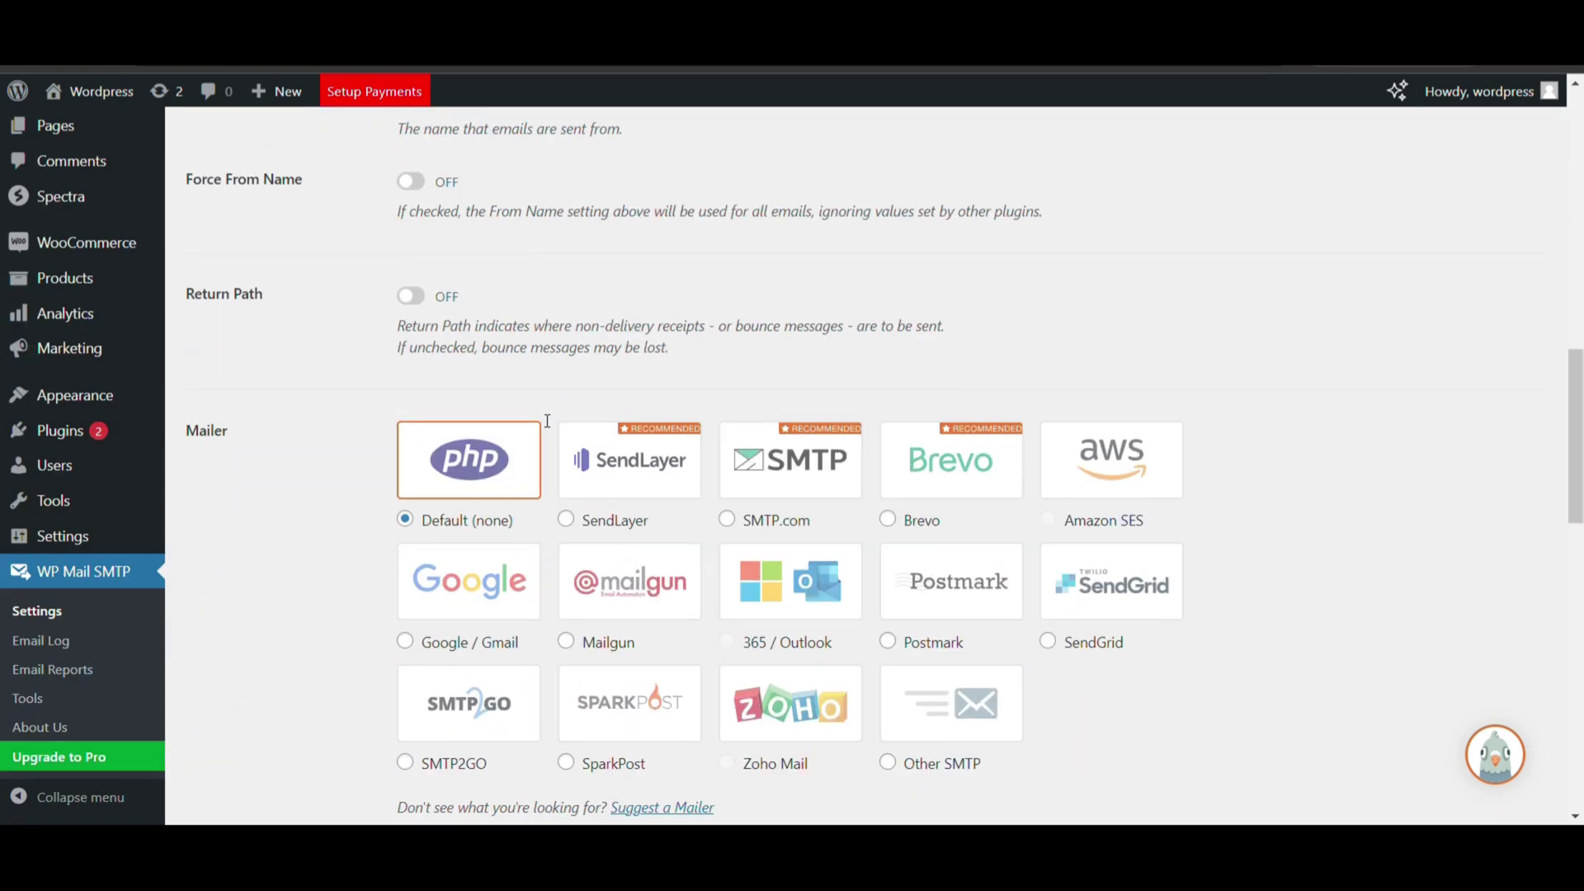
scroll(546, 421, "down", 3)
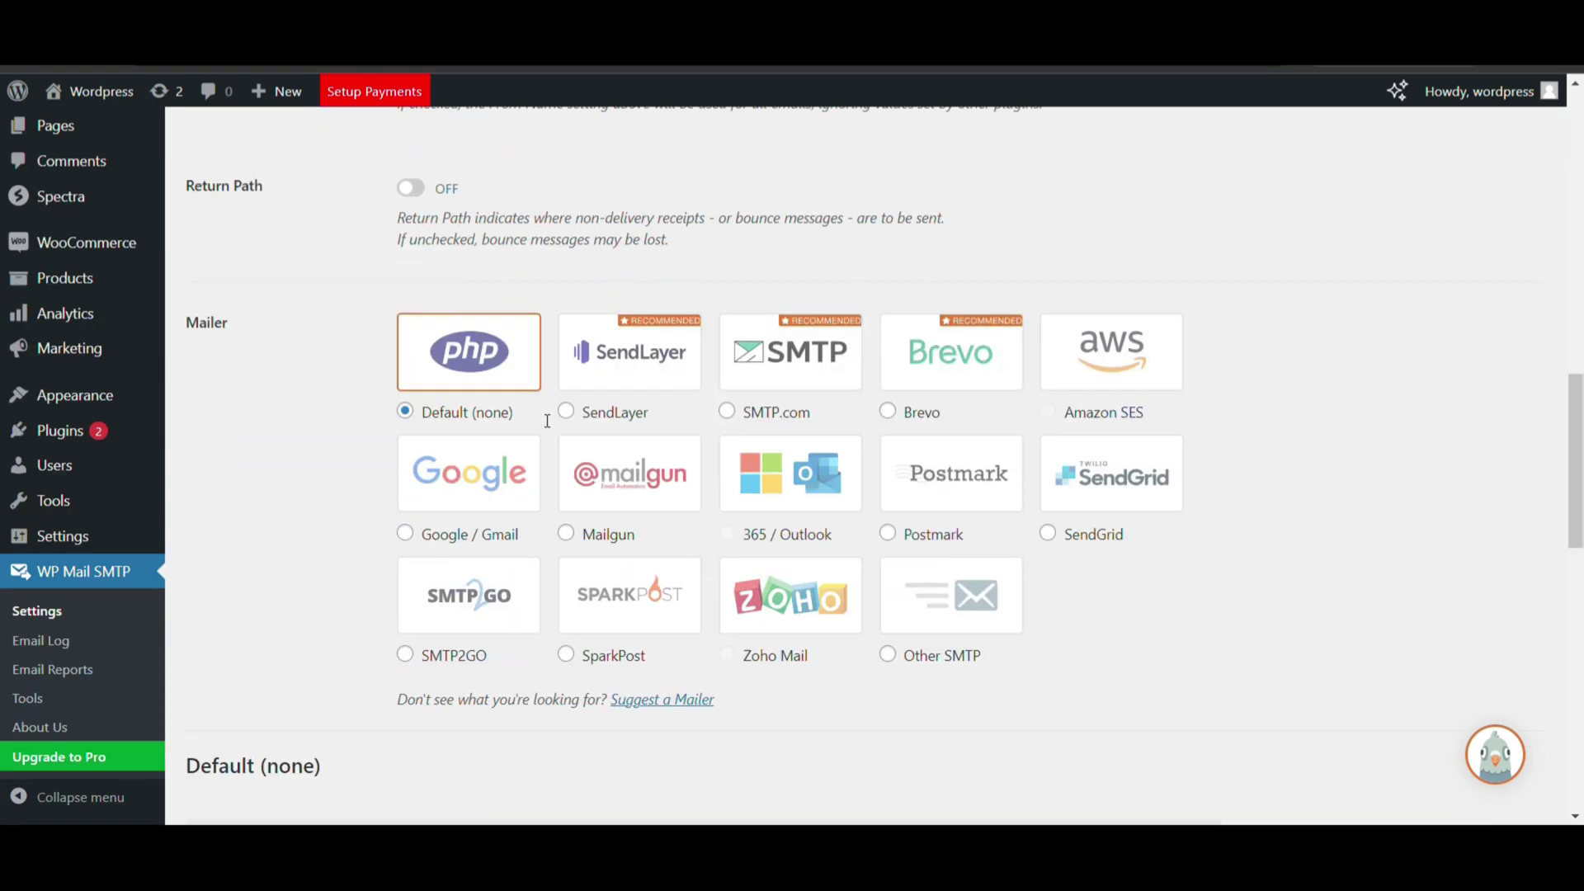
left_click(458, 471)
scroll(462, 462, "down", 4)
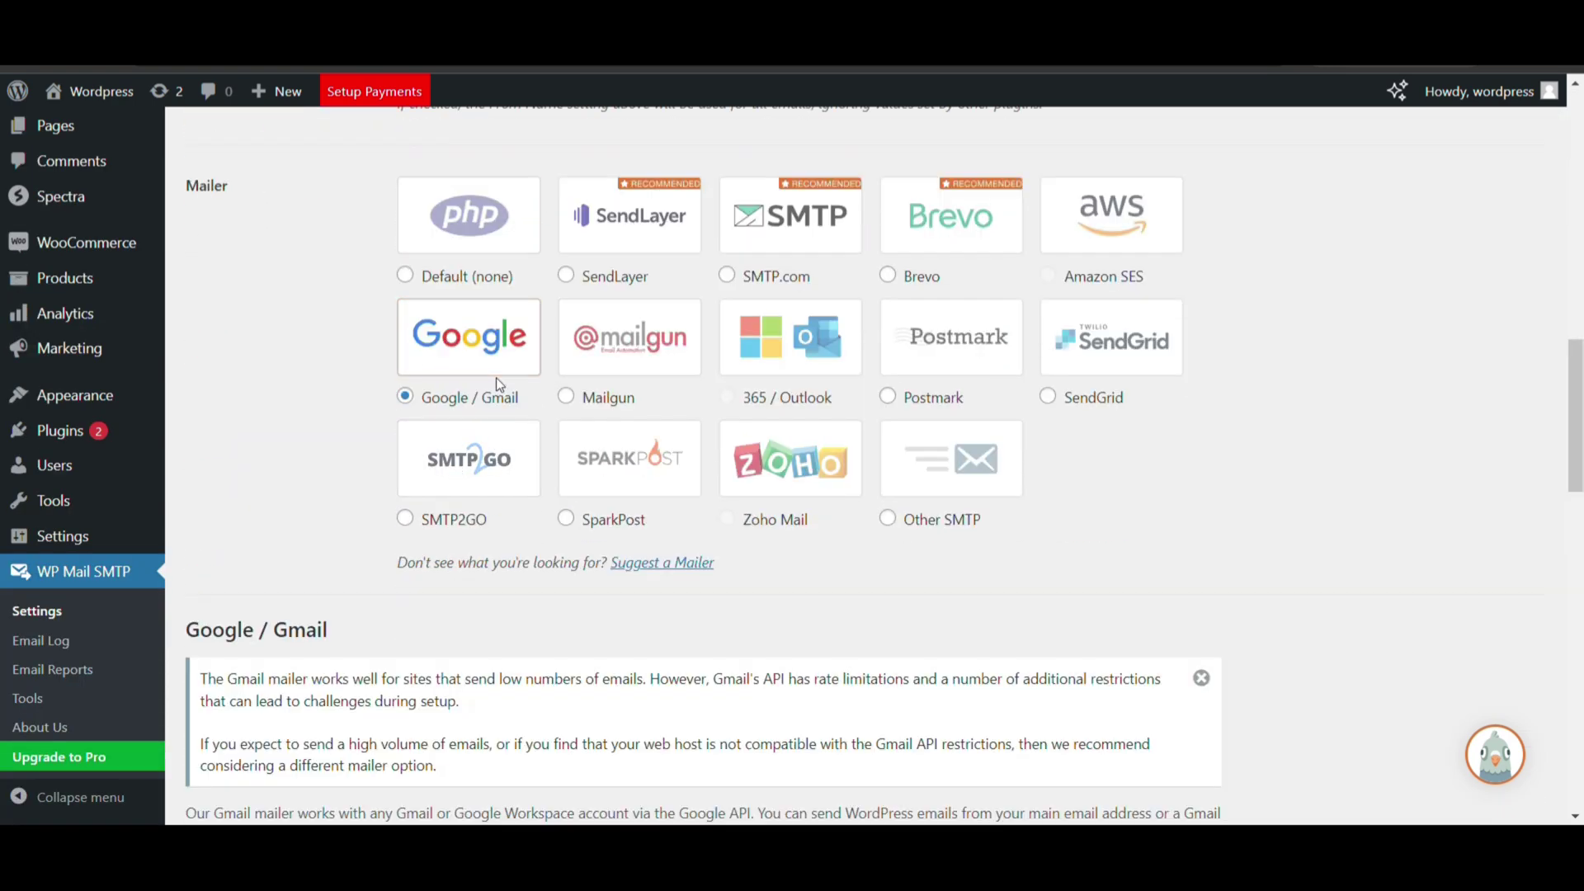
left_click_drag(506, 402, 414, 400)
Step: Review the From fields, keep Gmail selected, and locate the empty Client ID and Client Secret fields
scroll(414, 399, "up", 10)
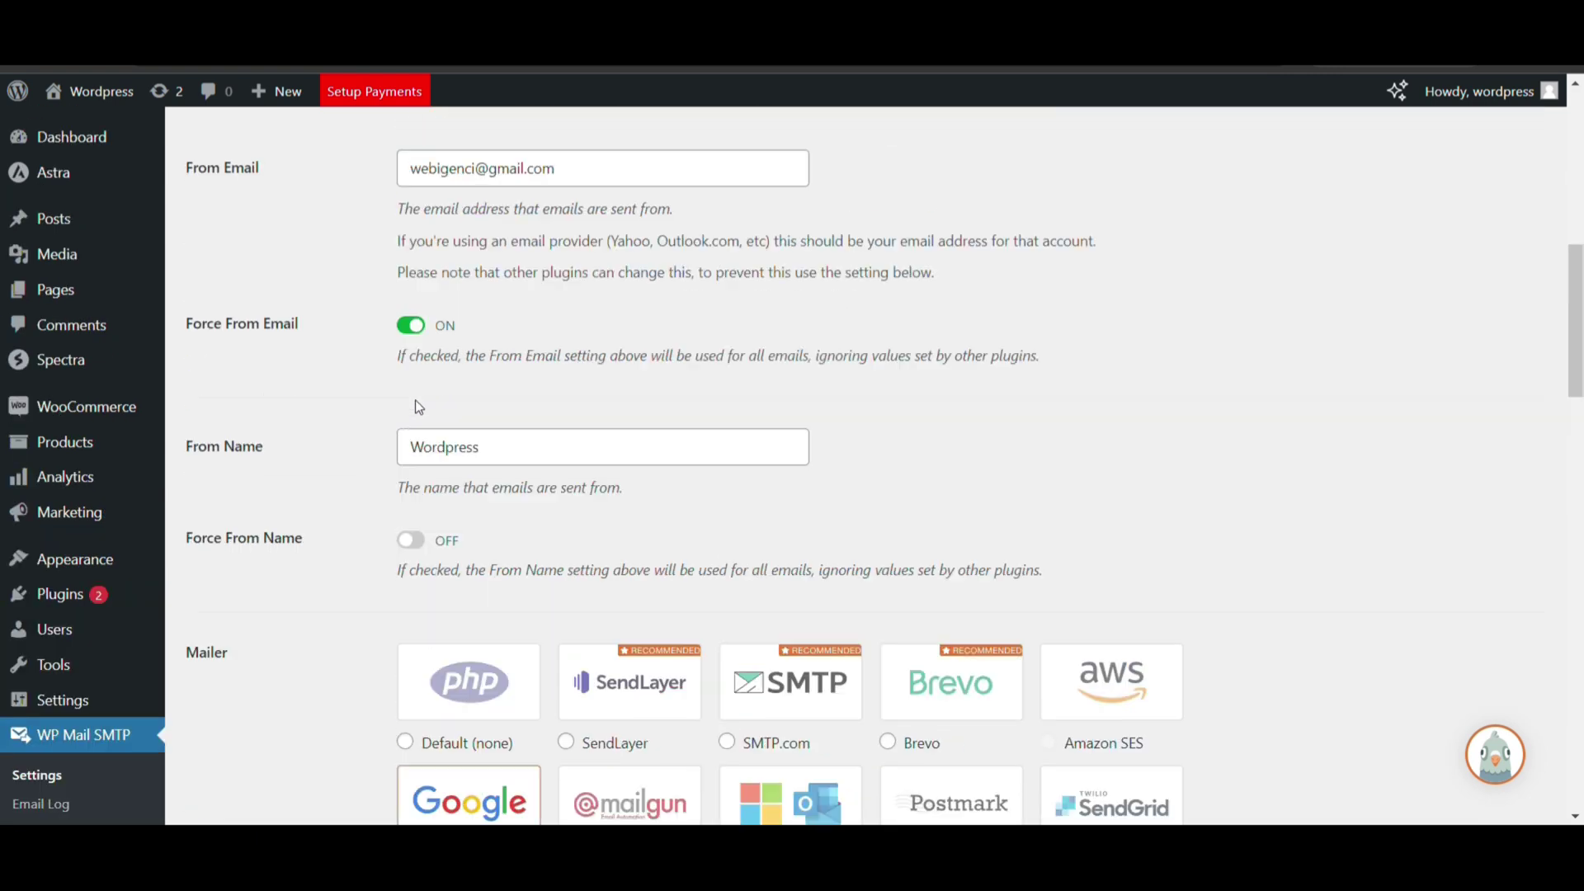
scroll(414, 400, "up", 10)
left_click(589, 619)
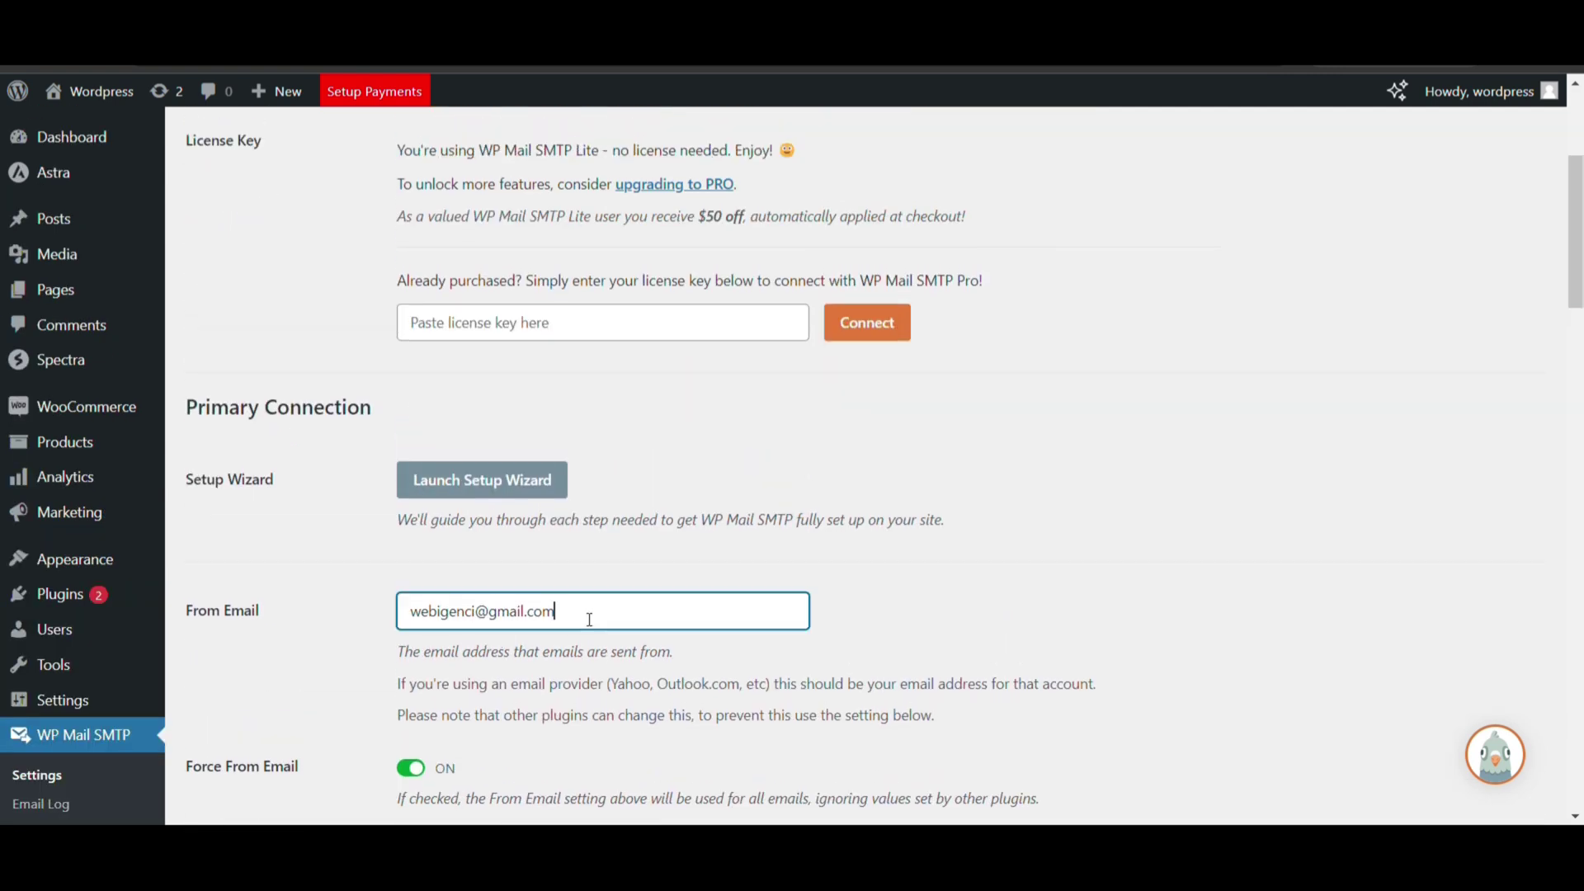
scroll(587, 619, "down", 3)
scroll(587, 618, "down", 2)
left_click(499, 466)
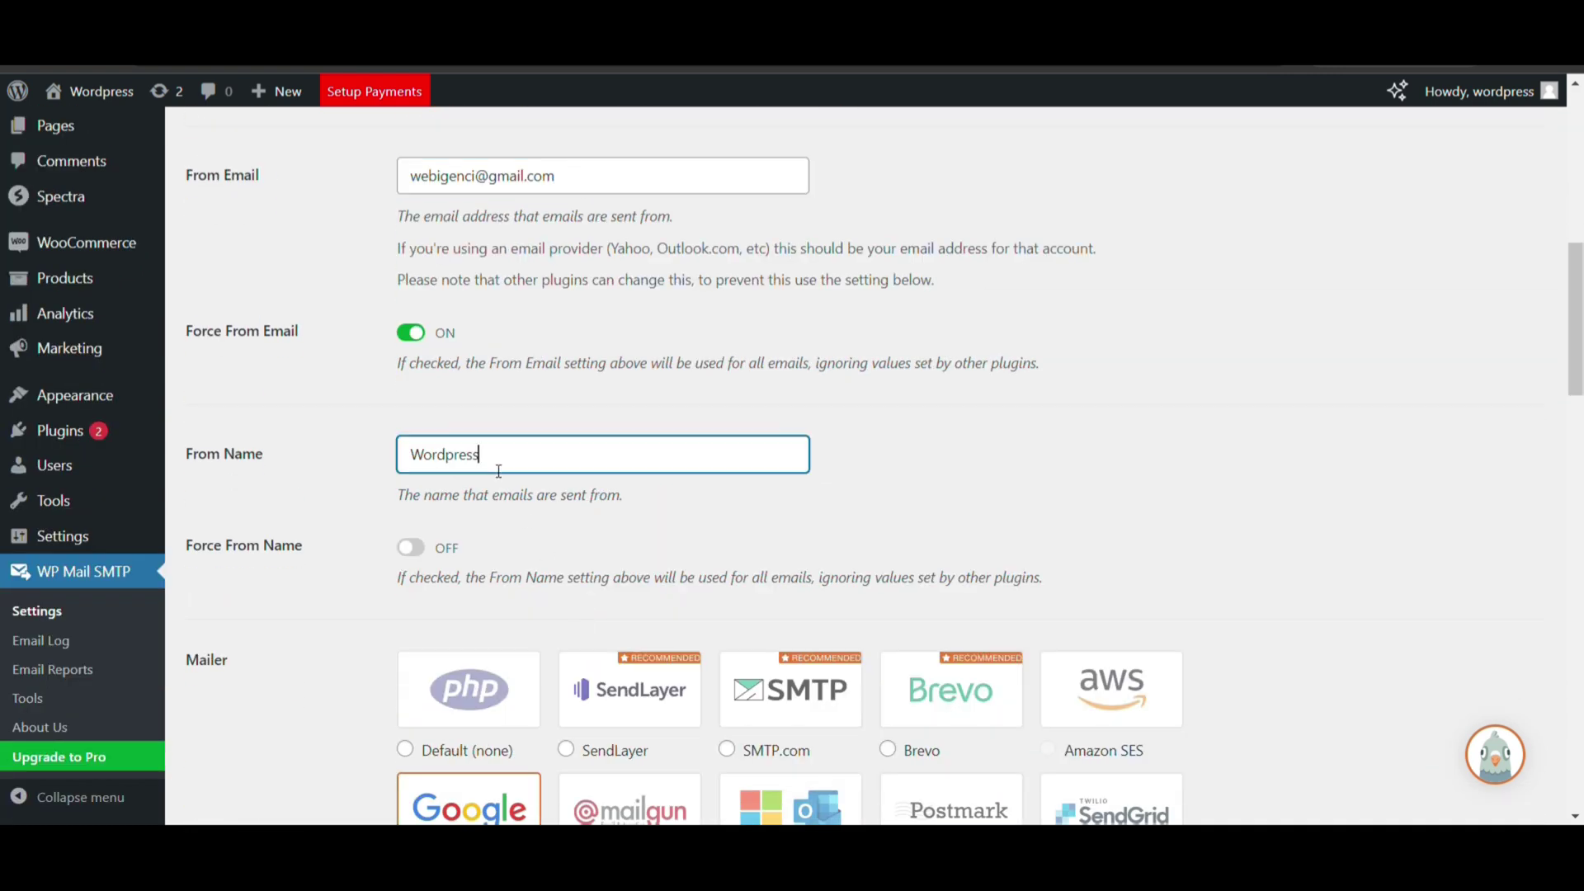
scroll(499, 469, "down", 3)
scroll(499, 471, "down", 2)
left_click(367, 465)
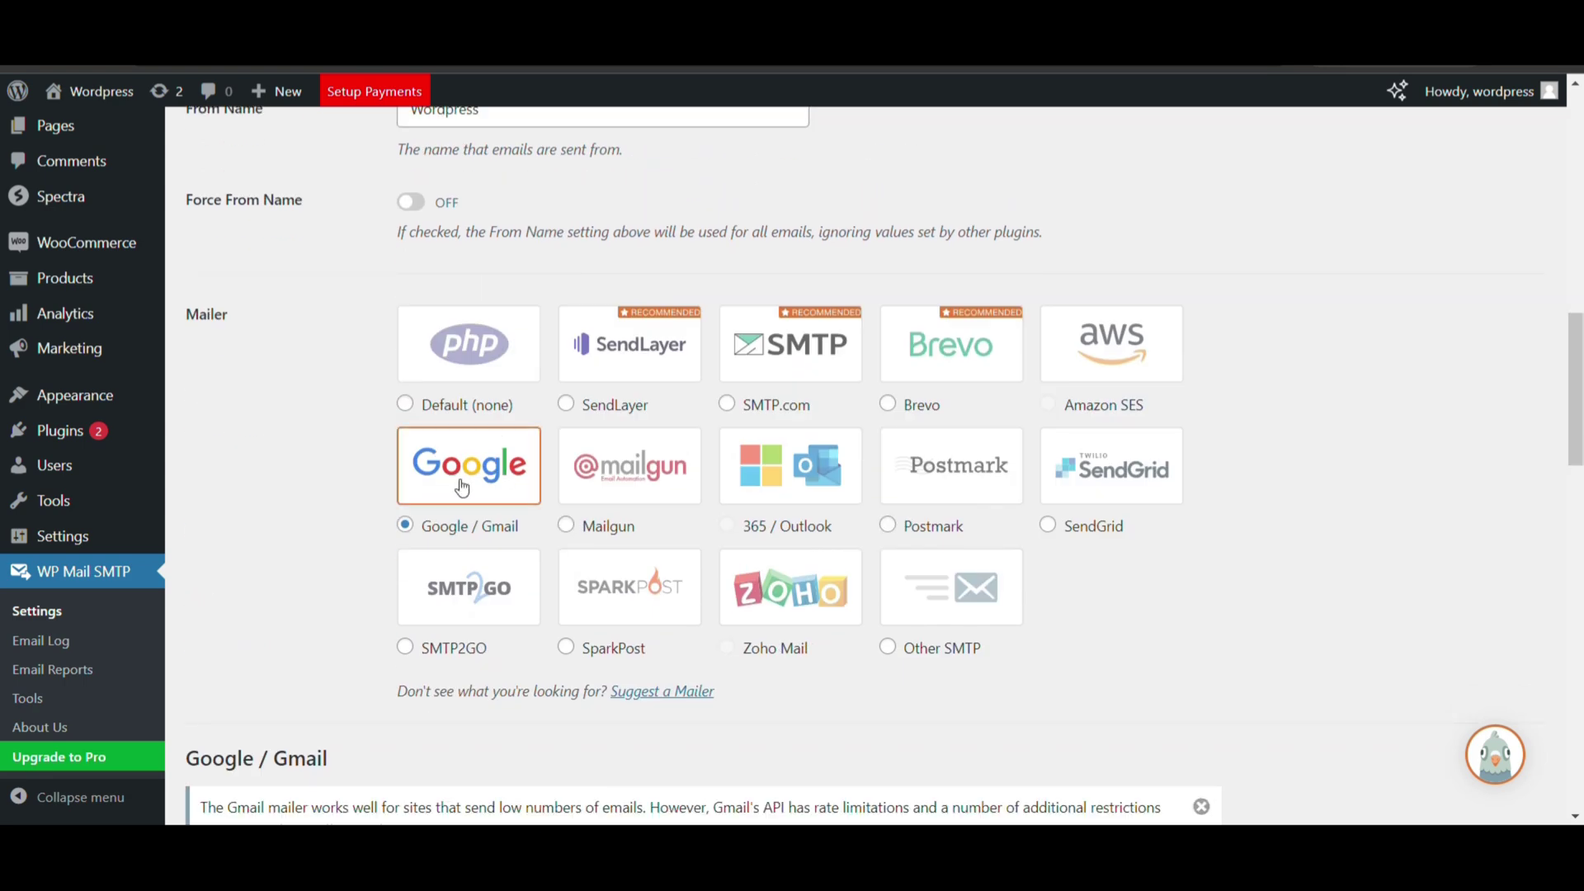
scroll(392, 489, "down", 3)
scroll(405, 485, "down", 3)
scroll(412, 483, "down", 2)
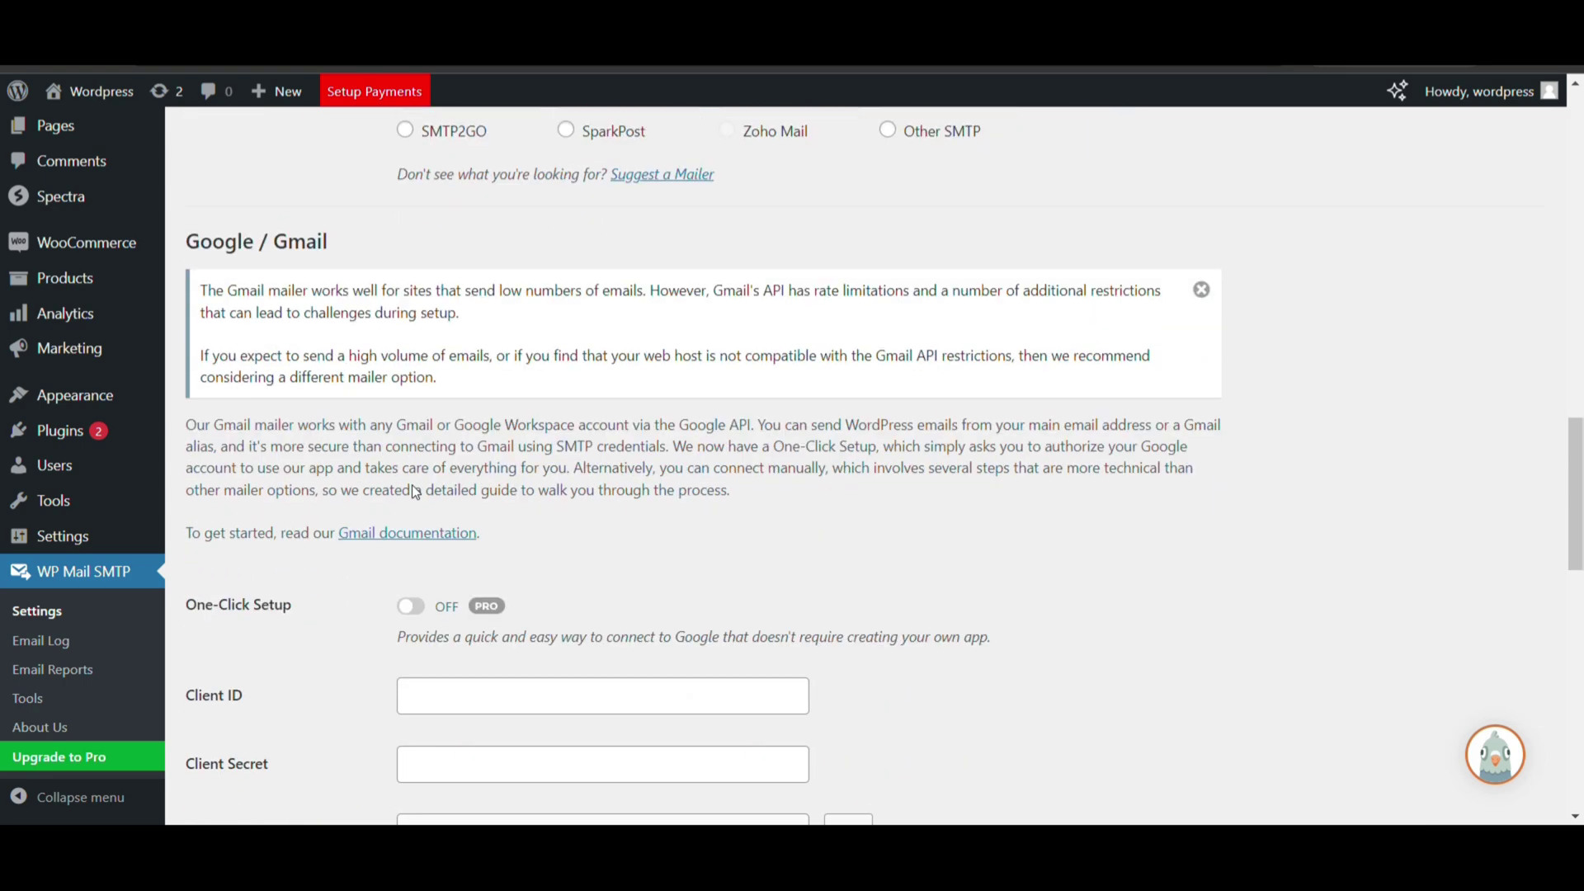
scroll(417, 489, "down", 2)
scroll(388, 482, "down", 1)
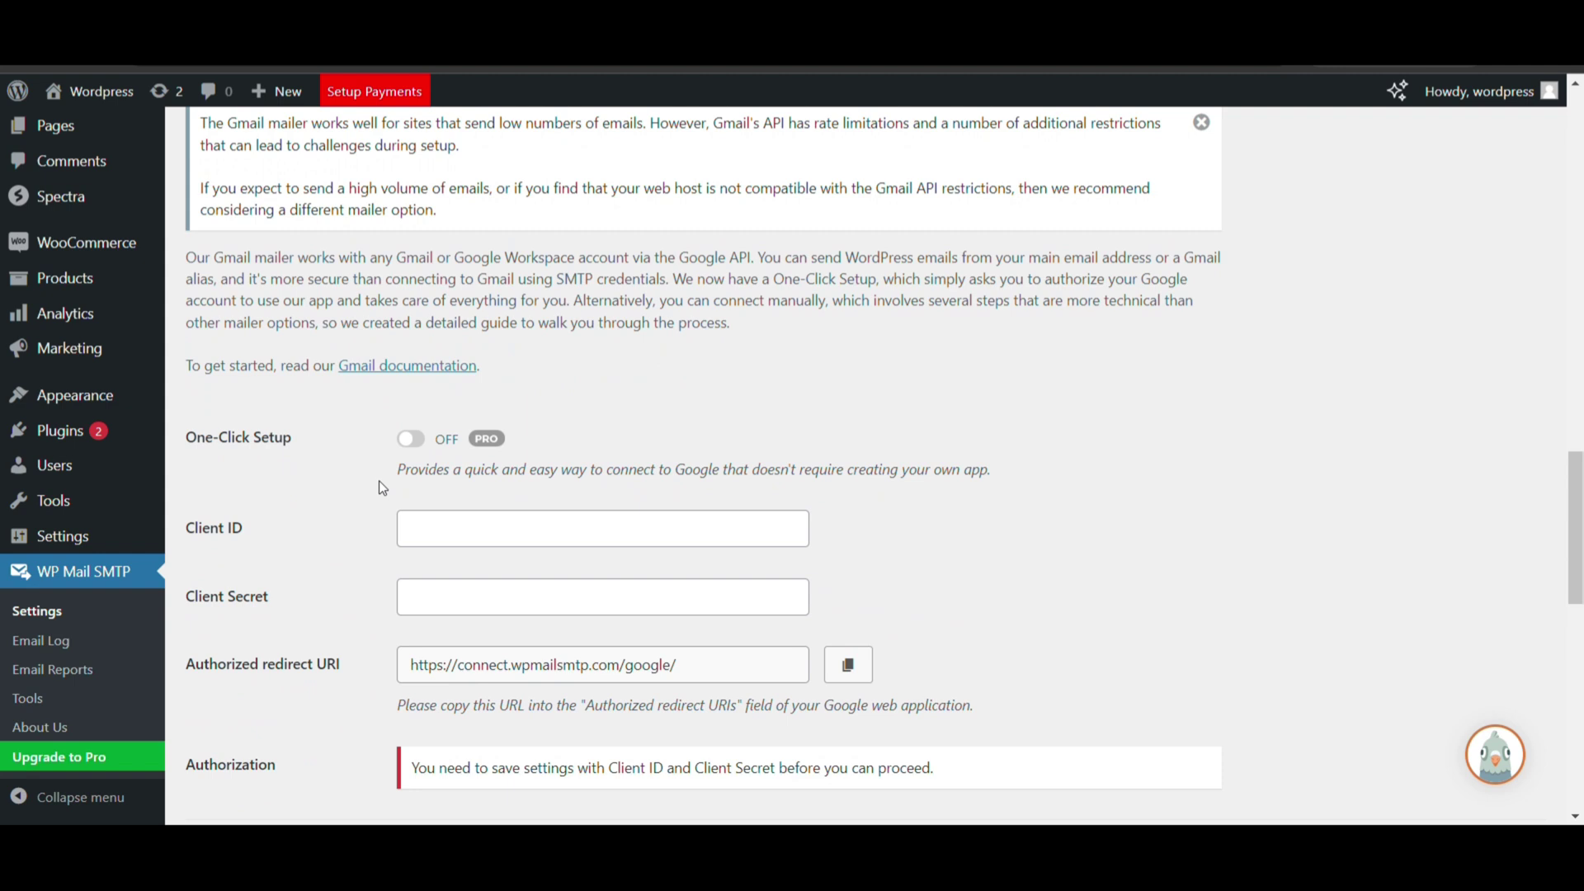
scroll(392, 488, "down", 1)
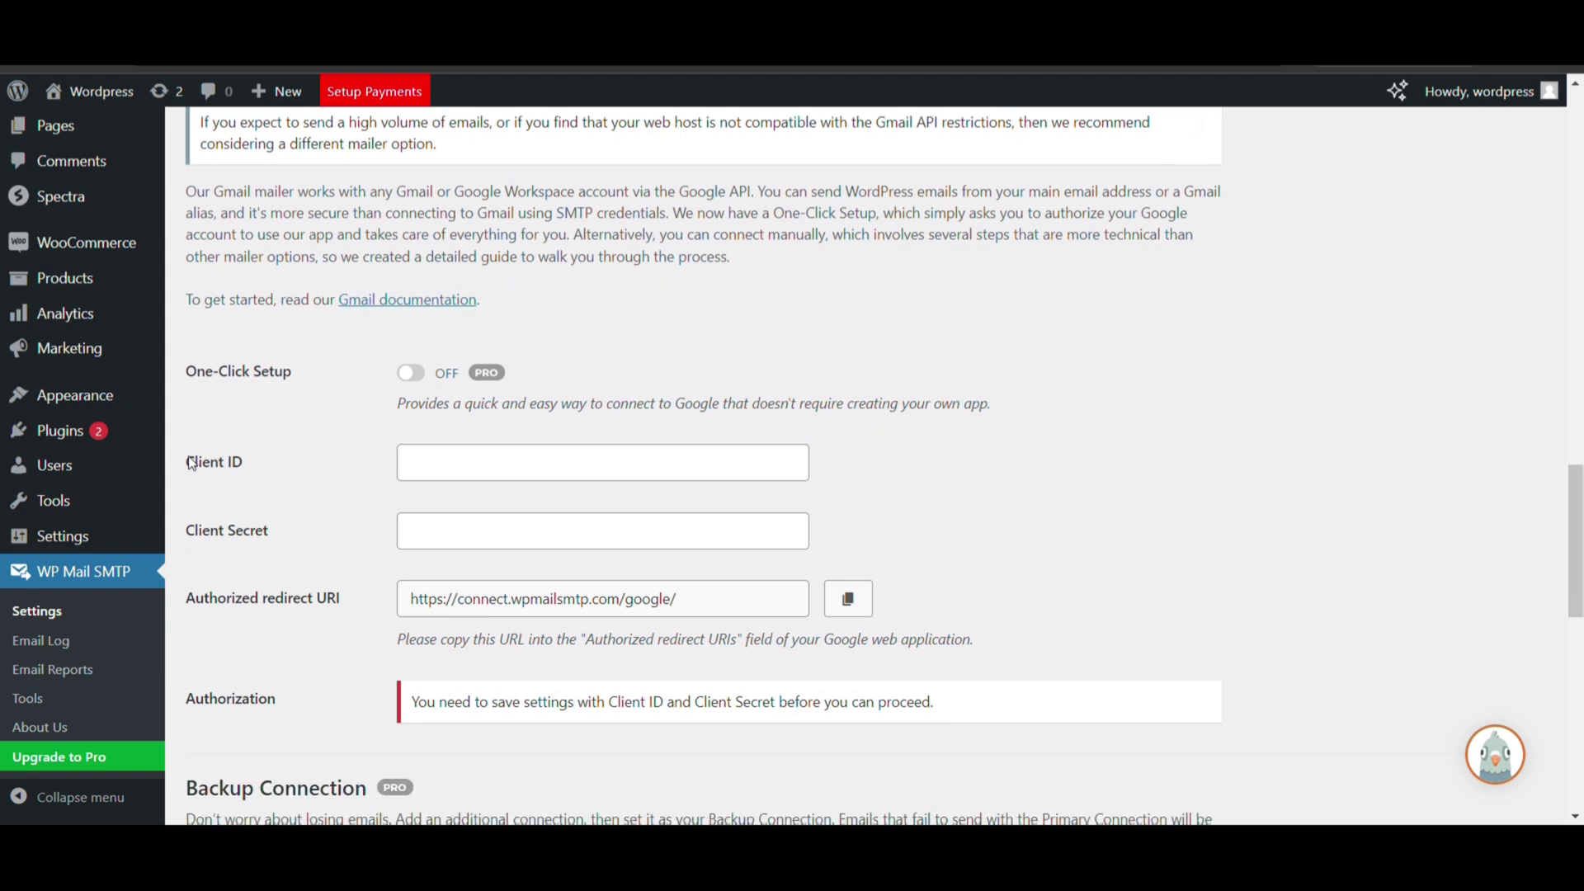
left_click_drag(186, 459, 324, 548)
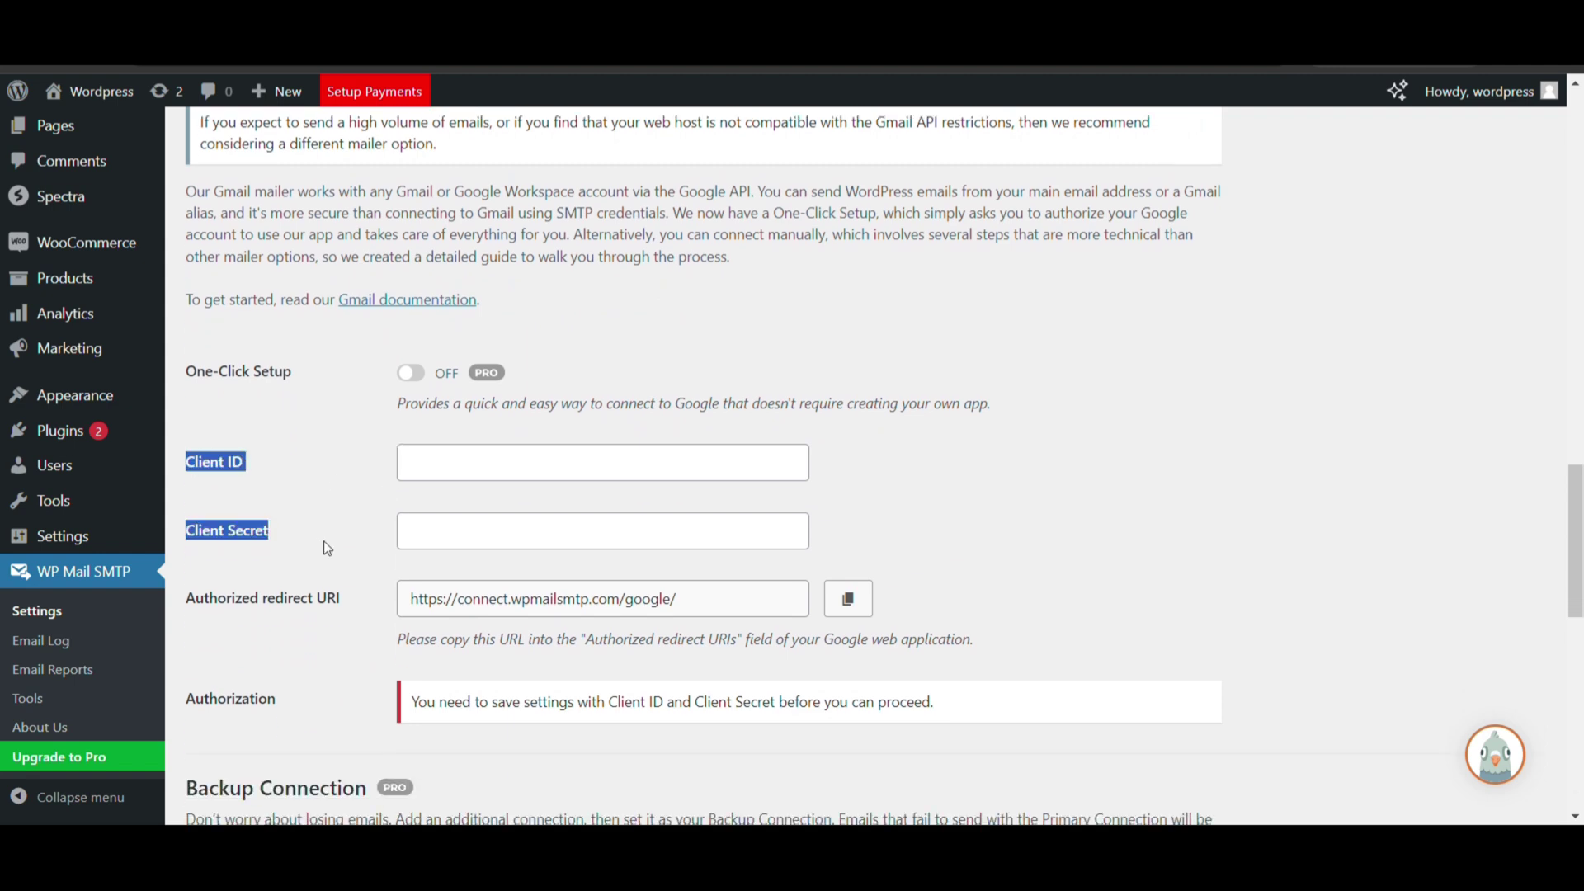
scroll(407, 546, "down", 1)
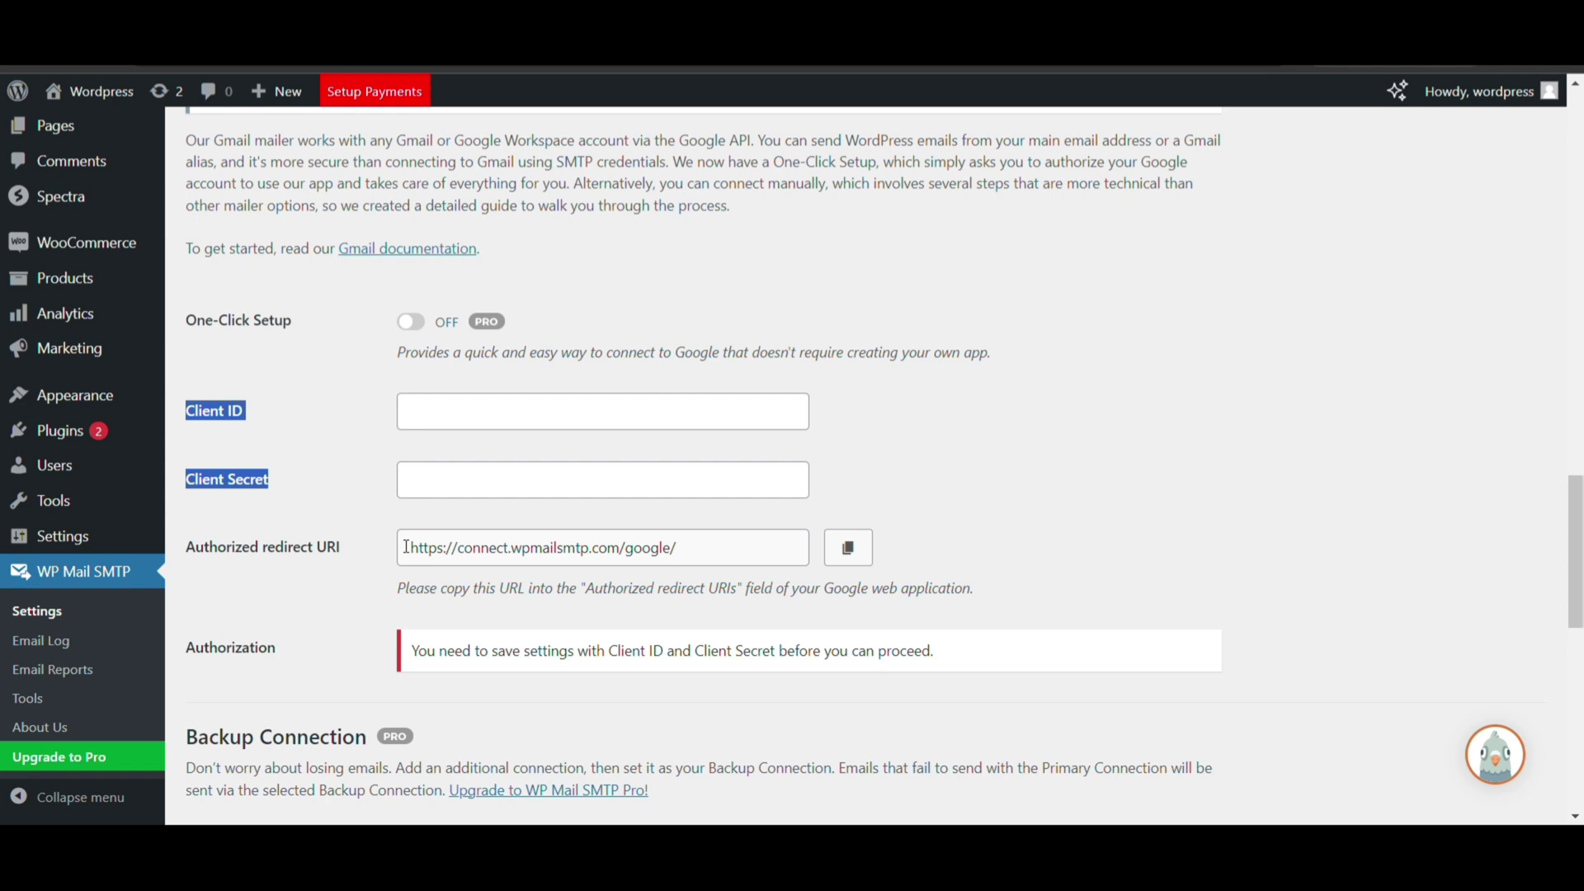
scroll(406, 546, "down", 2)
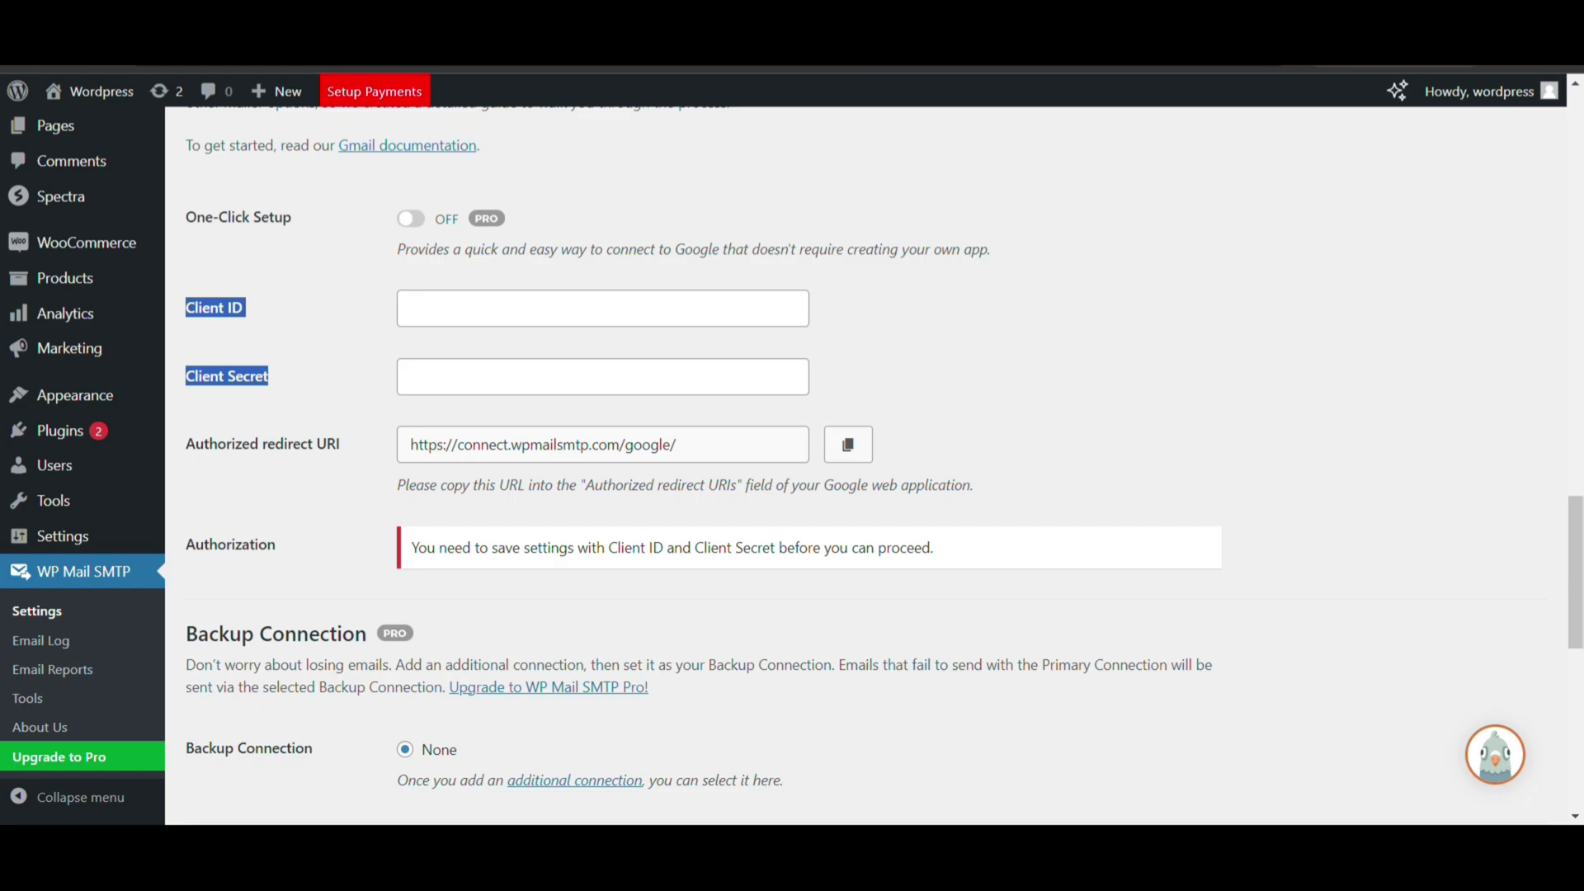
Step: In a new tab, search 'google console' and open the Google Cloud console result
key("ctrl+t")
type("google conso")
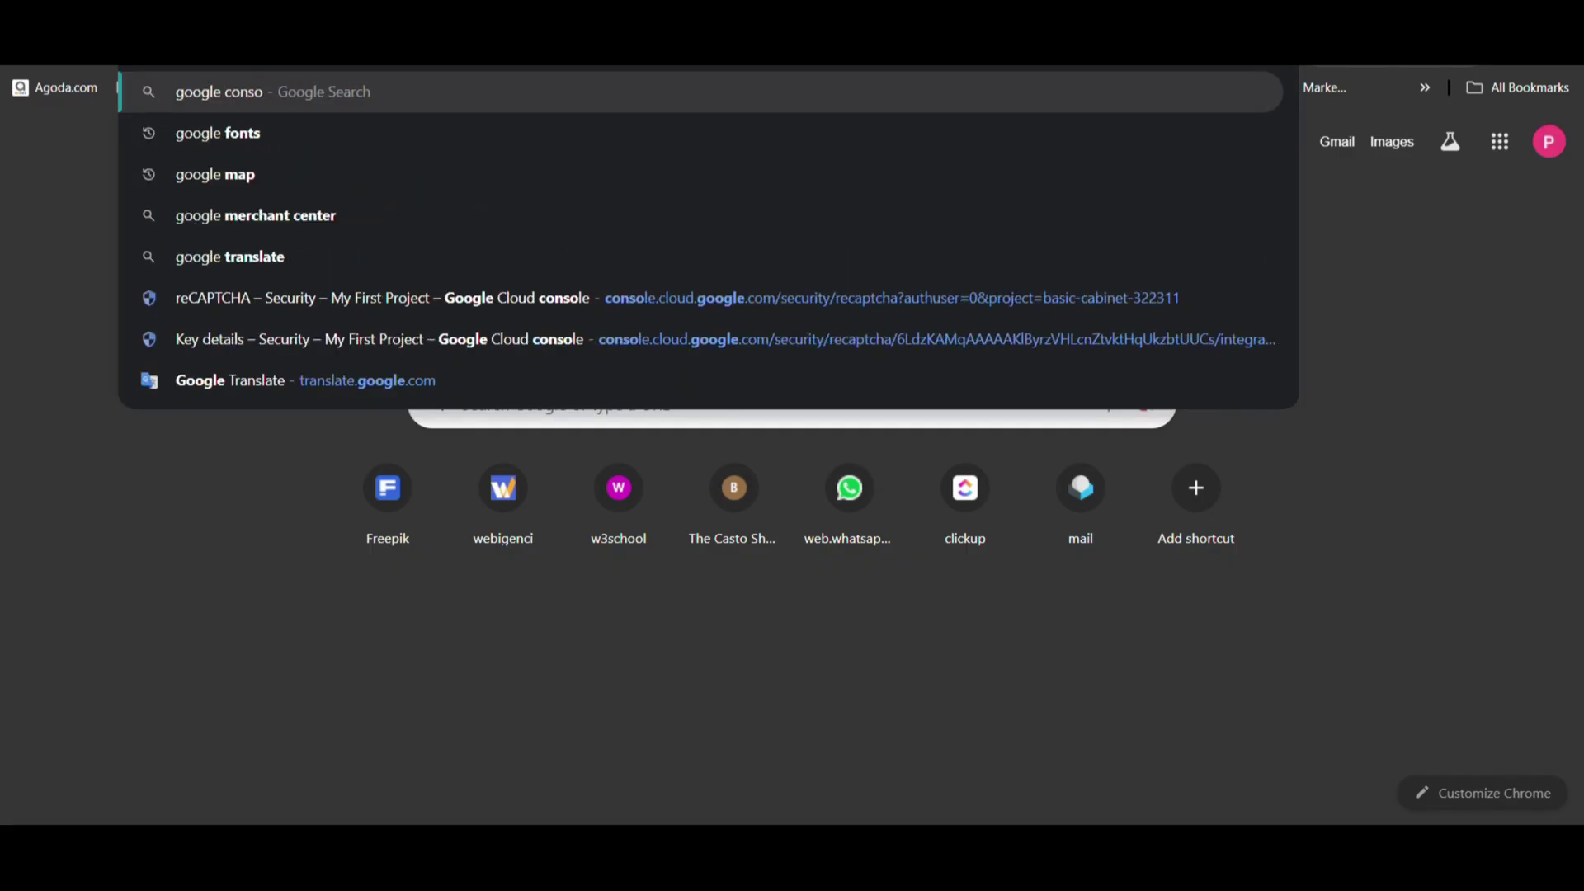
type("le")
key("Return")
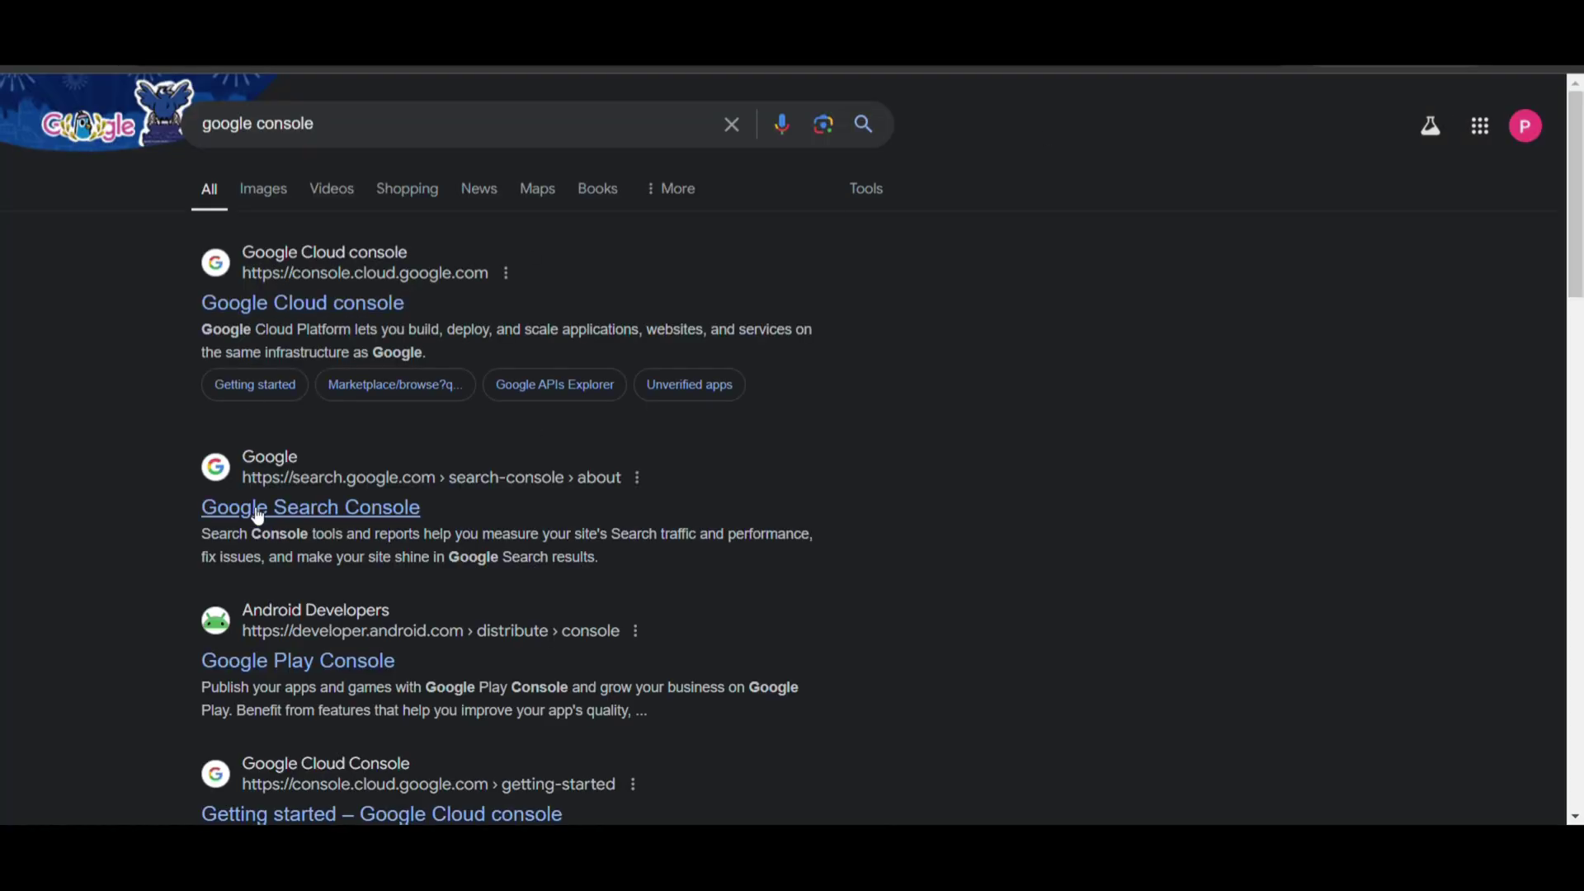
left_click(312, 509)
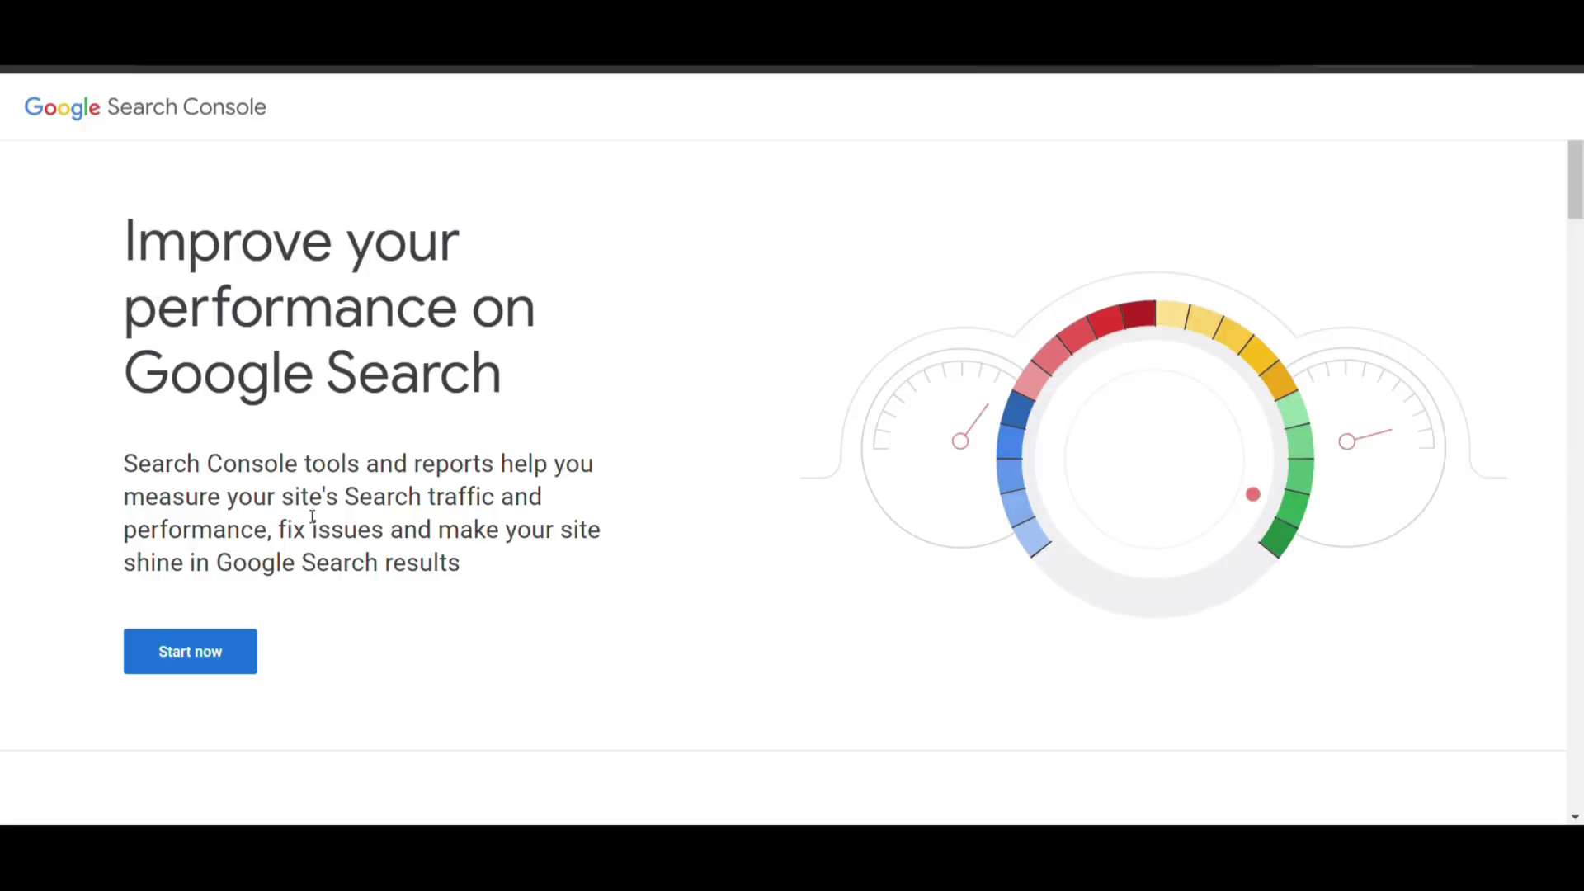
key("alt+Left")
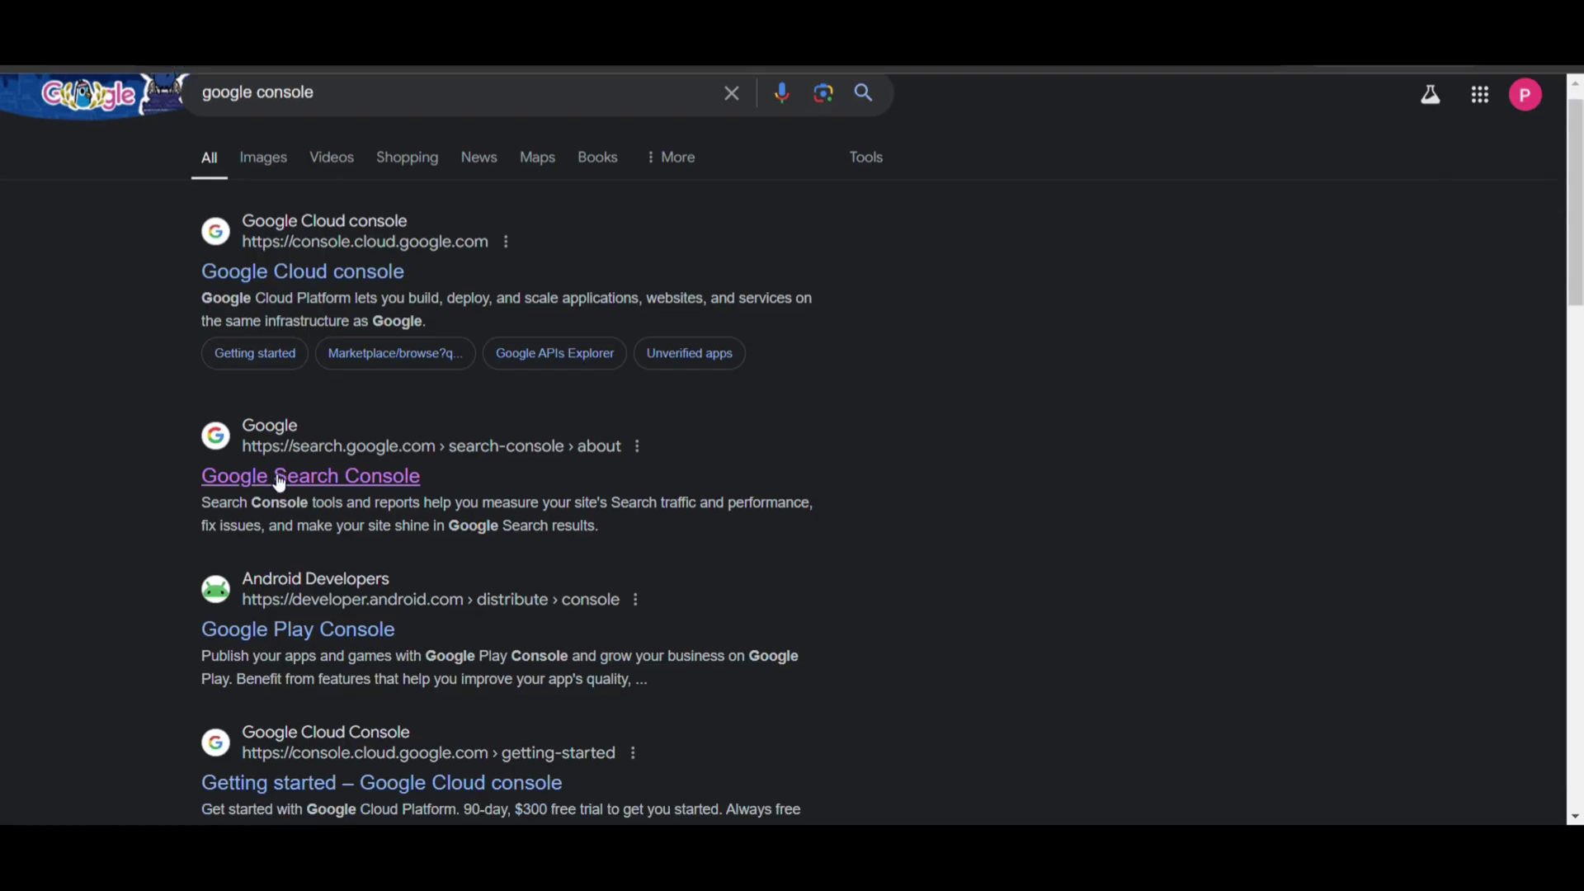
scroll(276, 477, "down", 1)
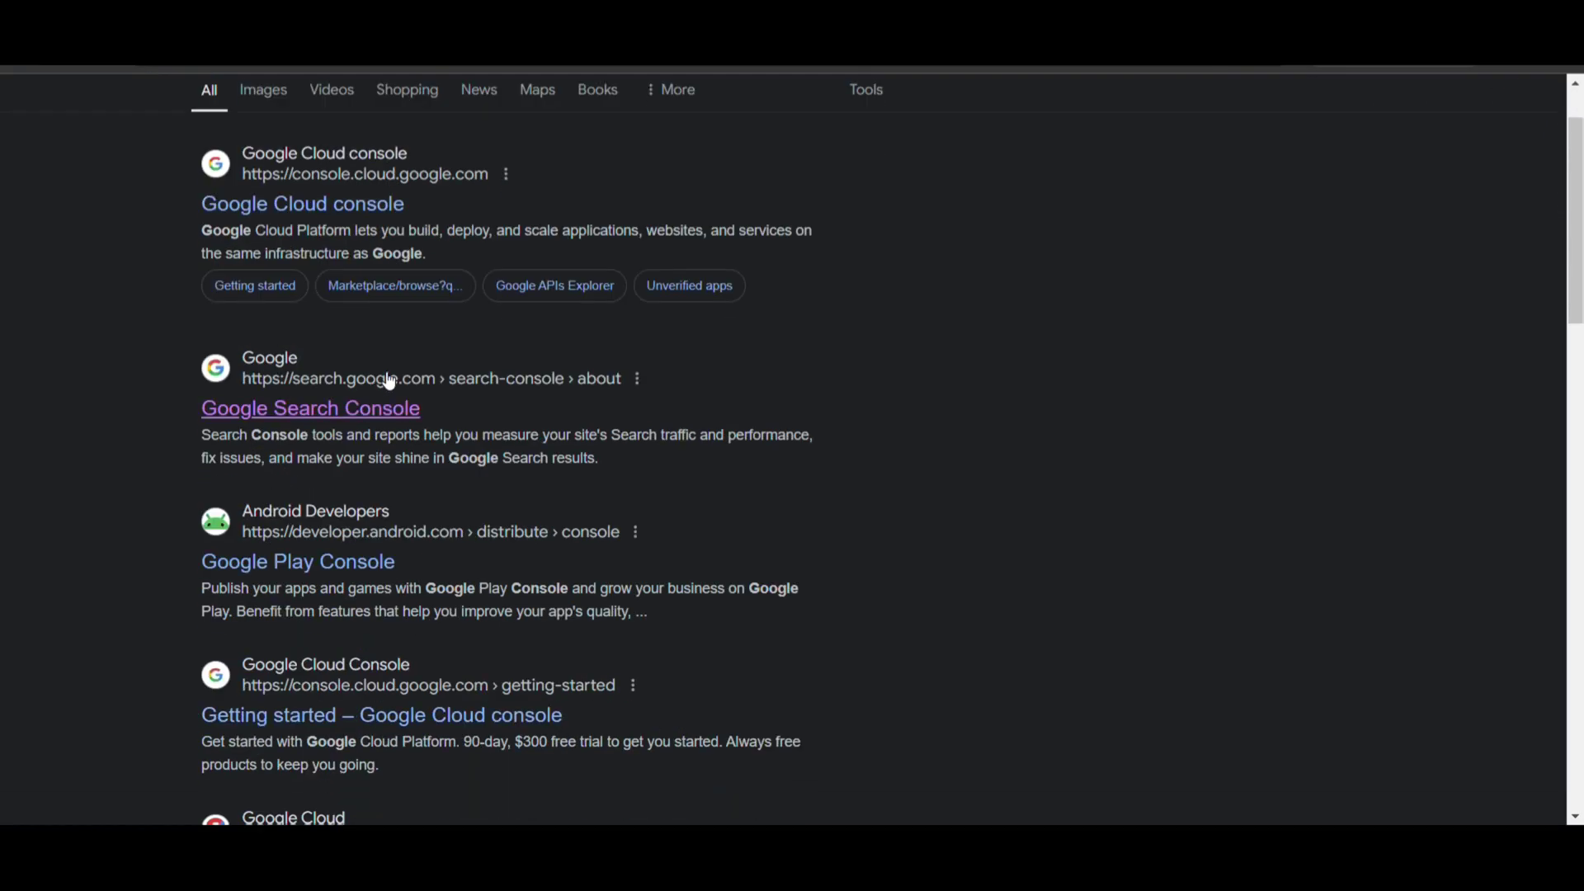
left_click(285, 203)
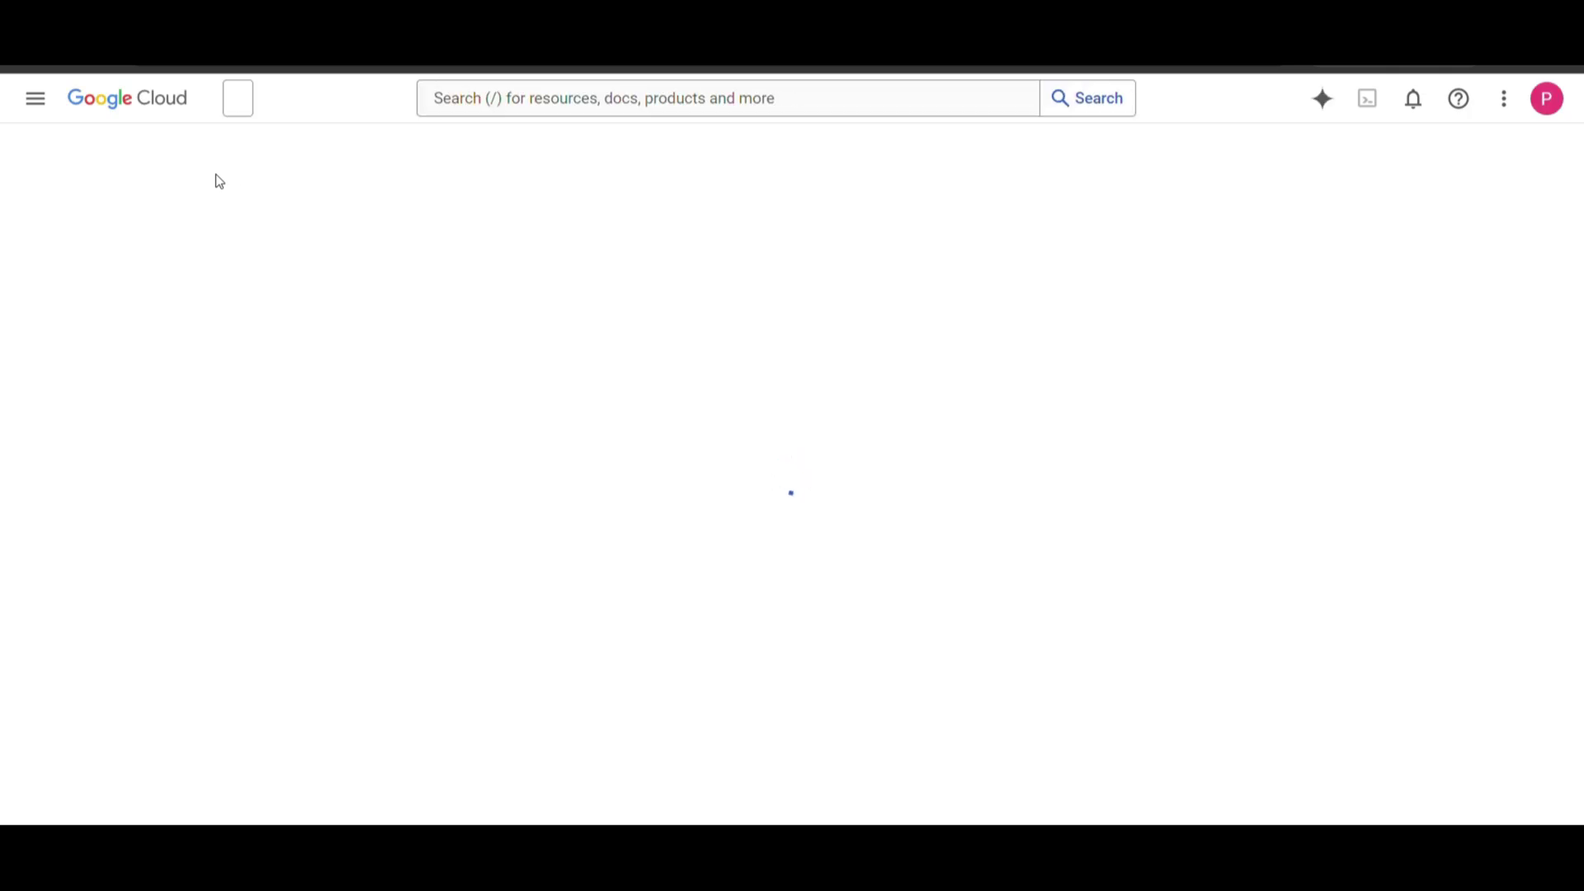
Step: From the project picker, create a new project named 'Gmail SMTP'
left_click(42, 99)
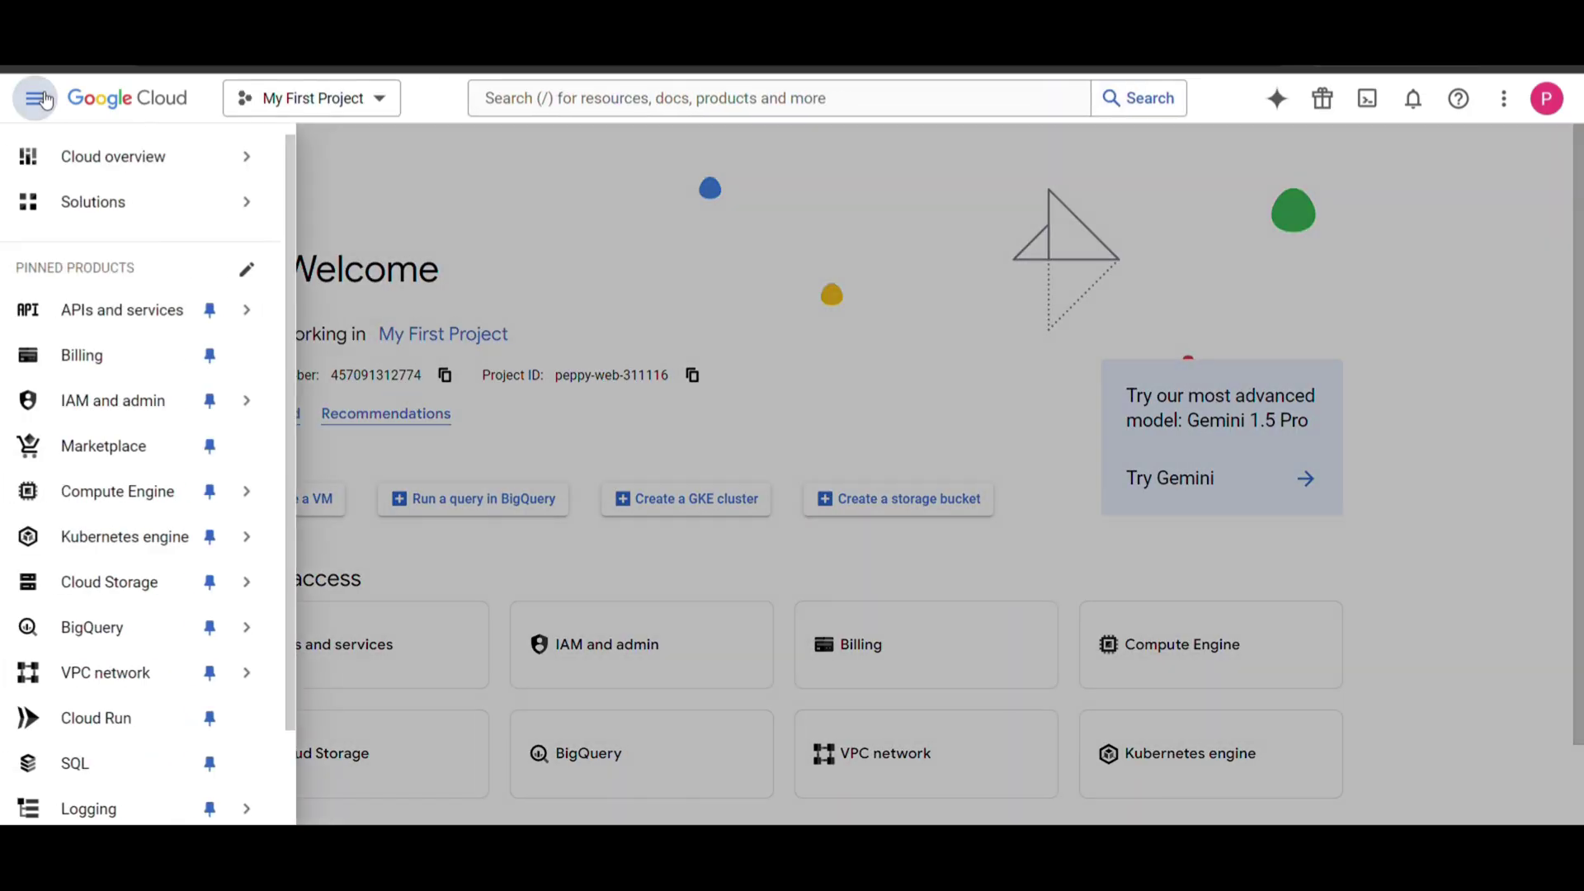
left_click(329, 98)
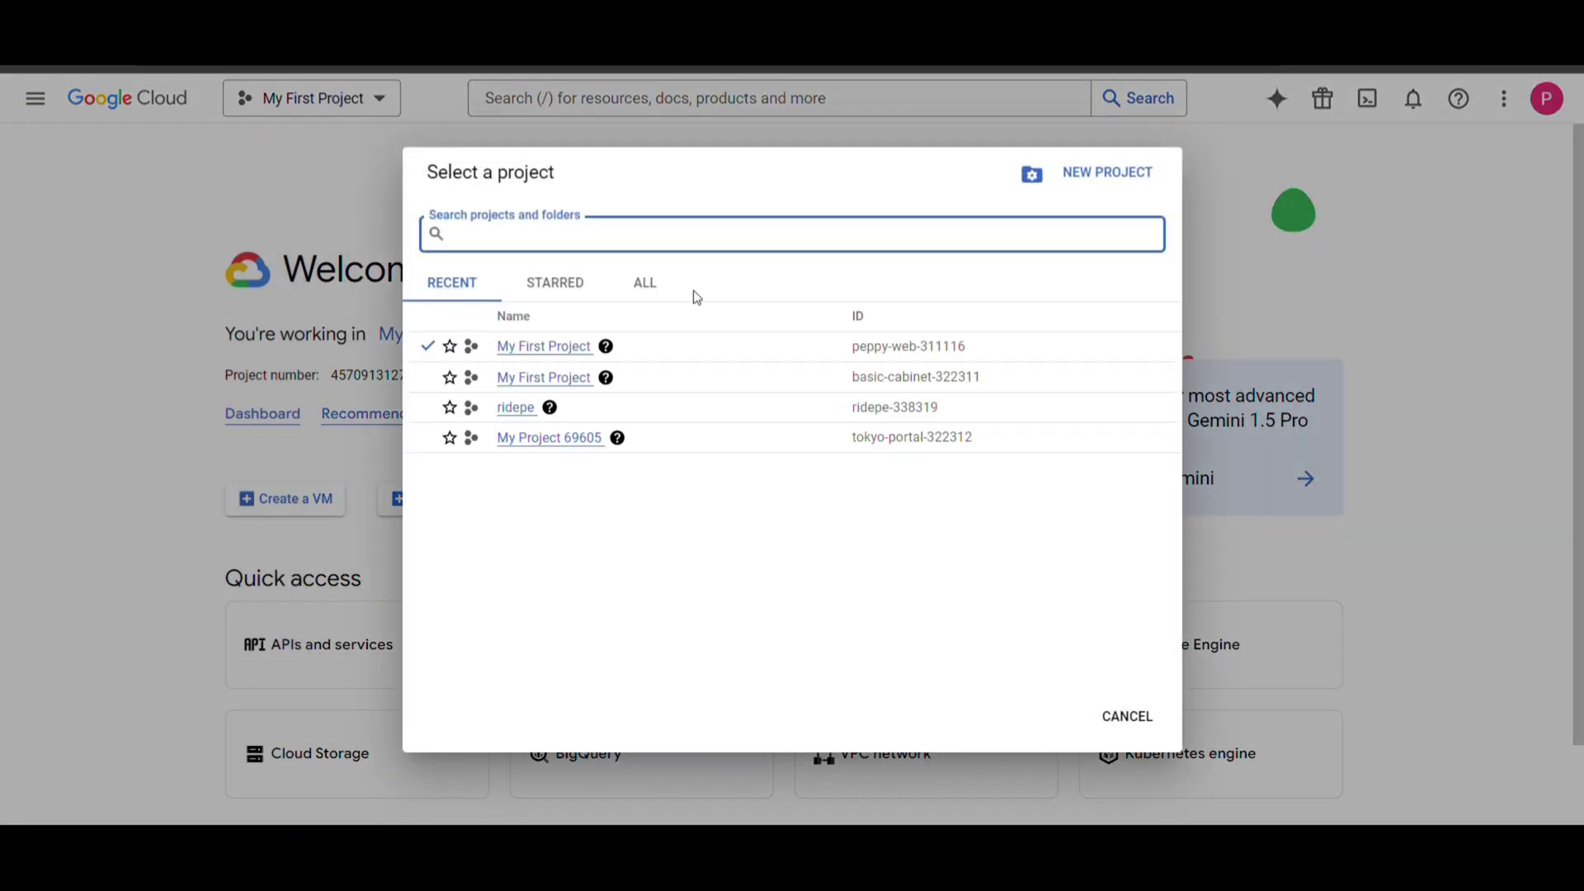
left_click(1128, 177)
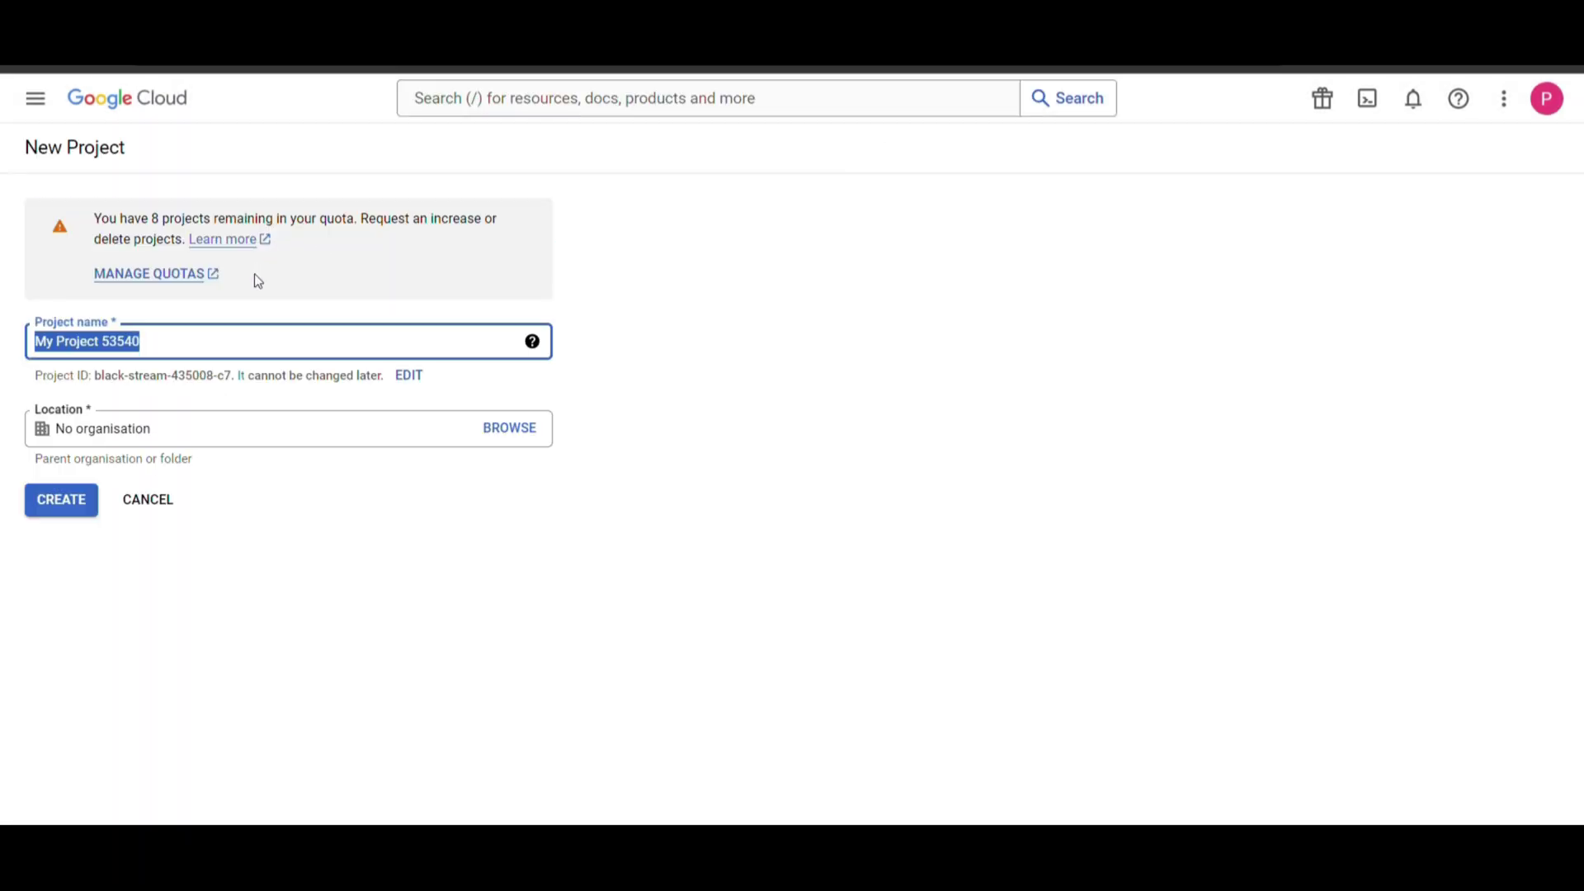
key("BackSpace")
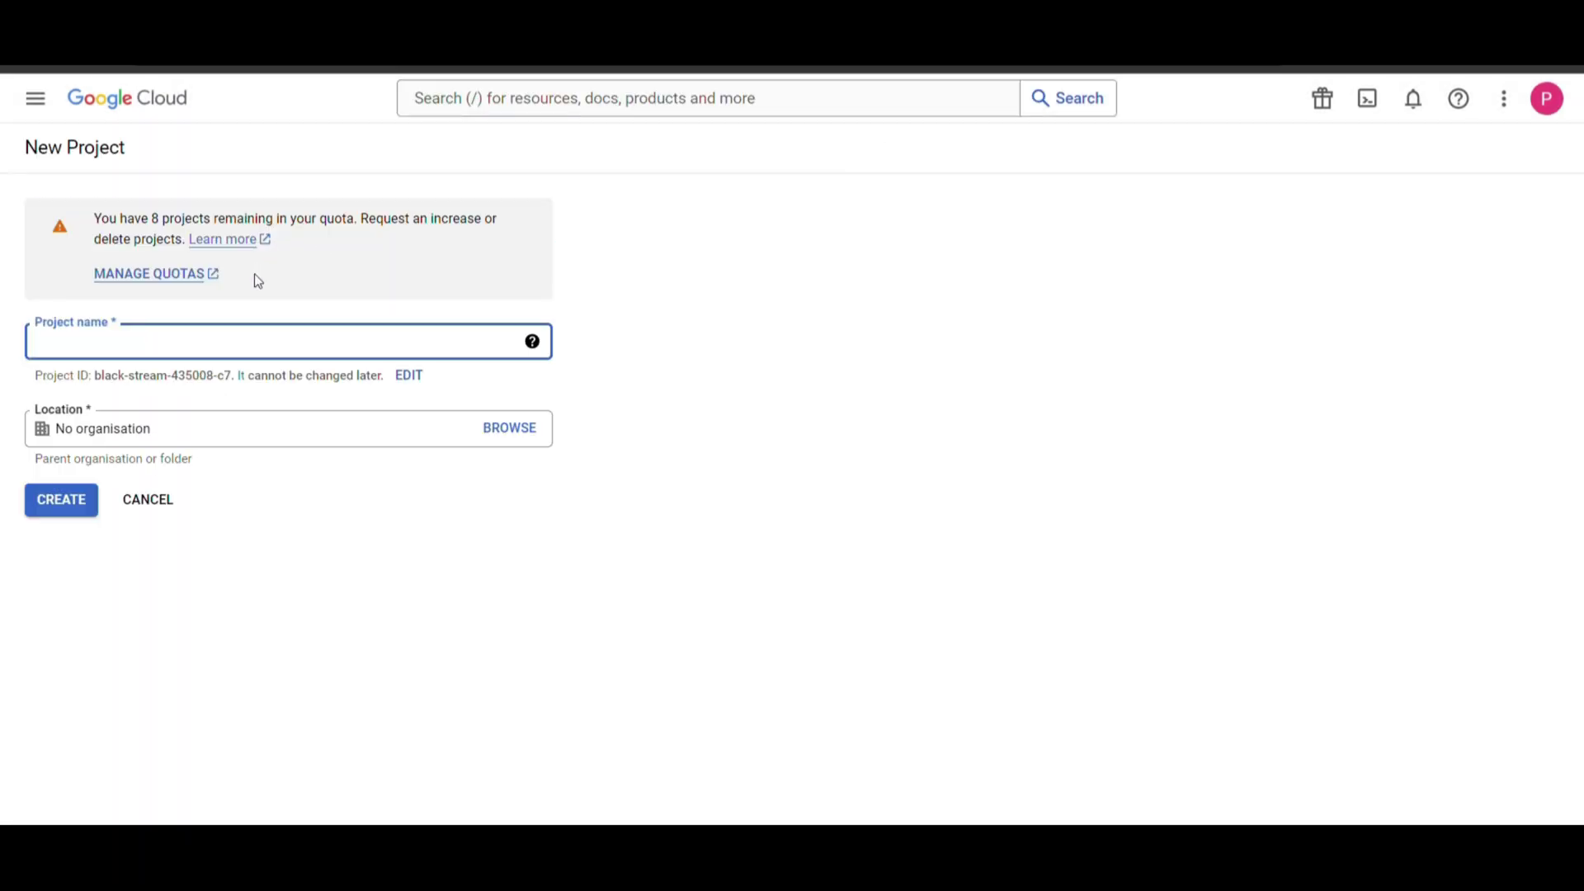
type("Gmail SMT")
type("P")
left_click(78, 509)
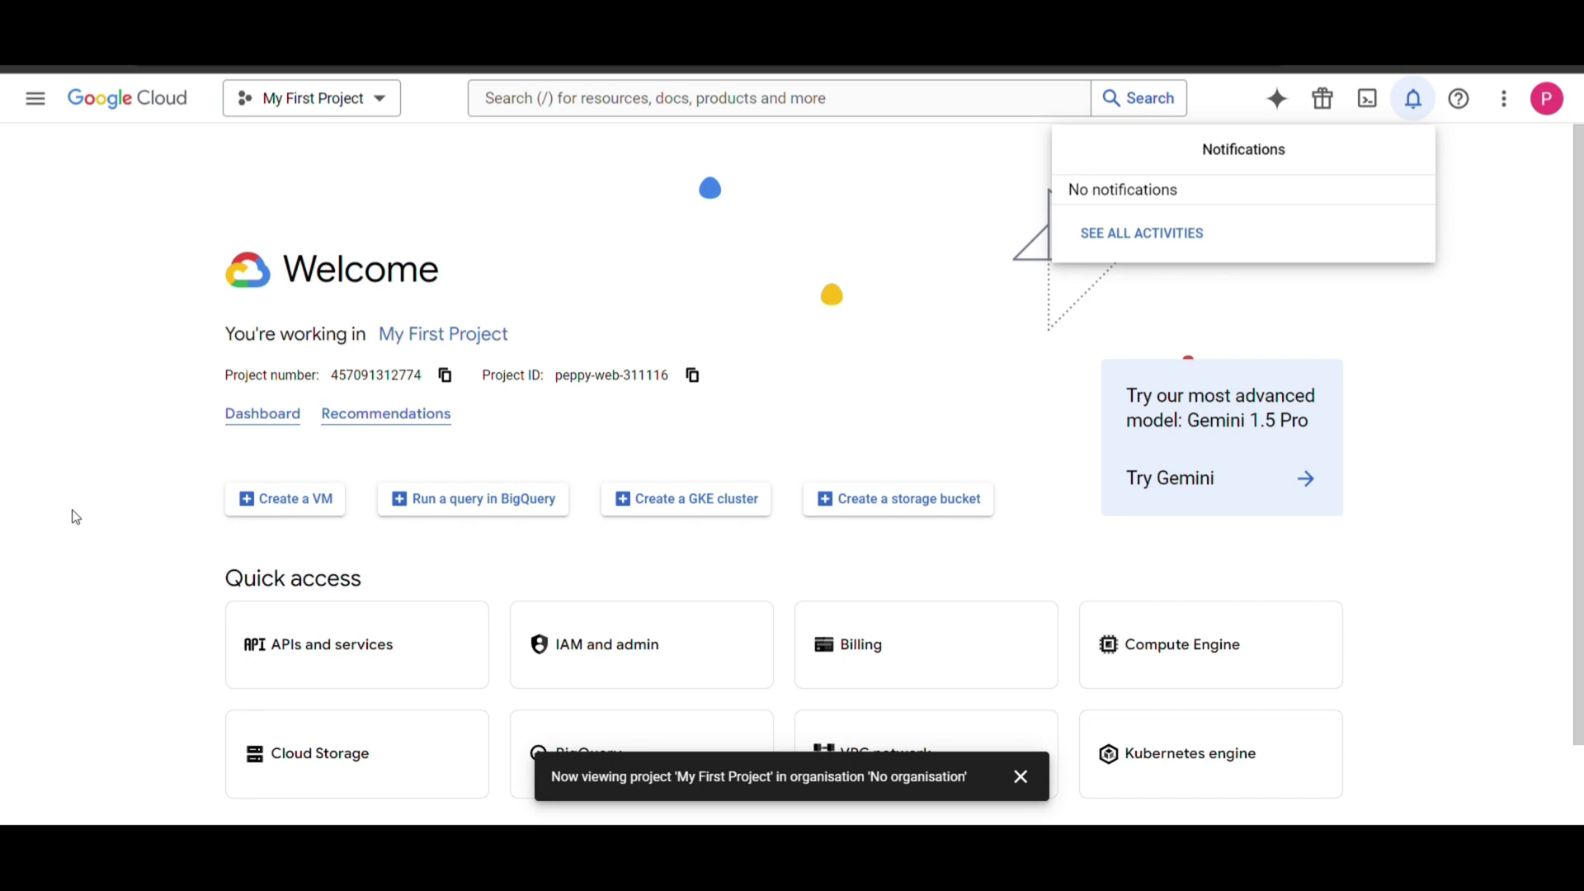
Step: Search the APIs and services library for 'gmail api'
left_click(37, 99)
left_click(37, 99)
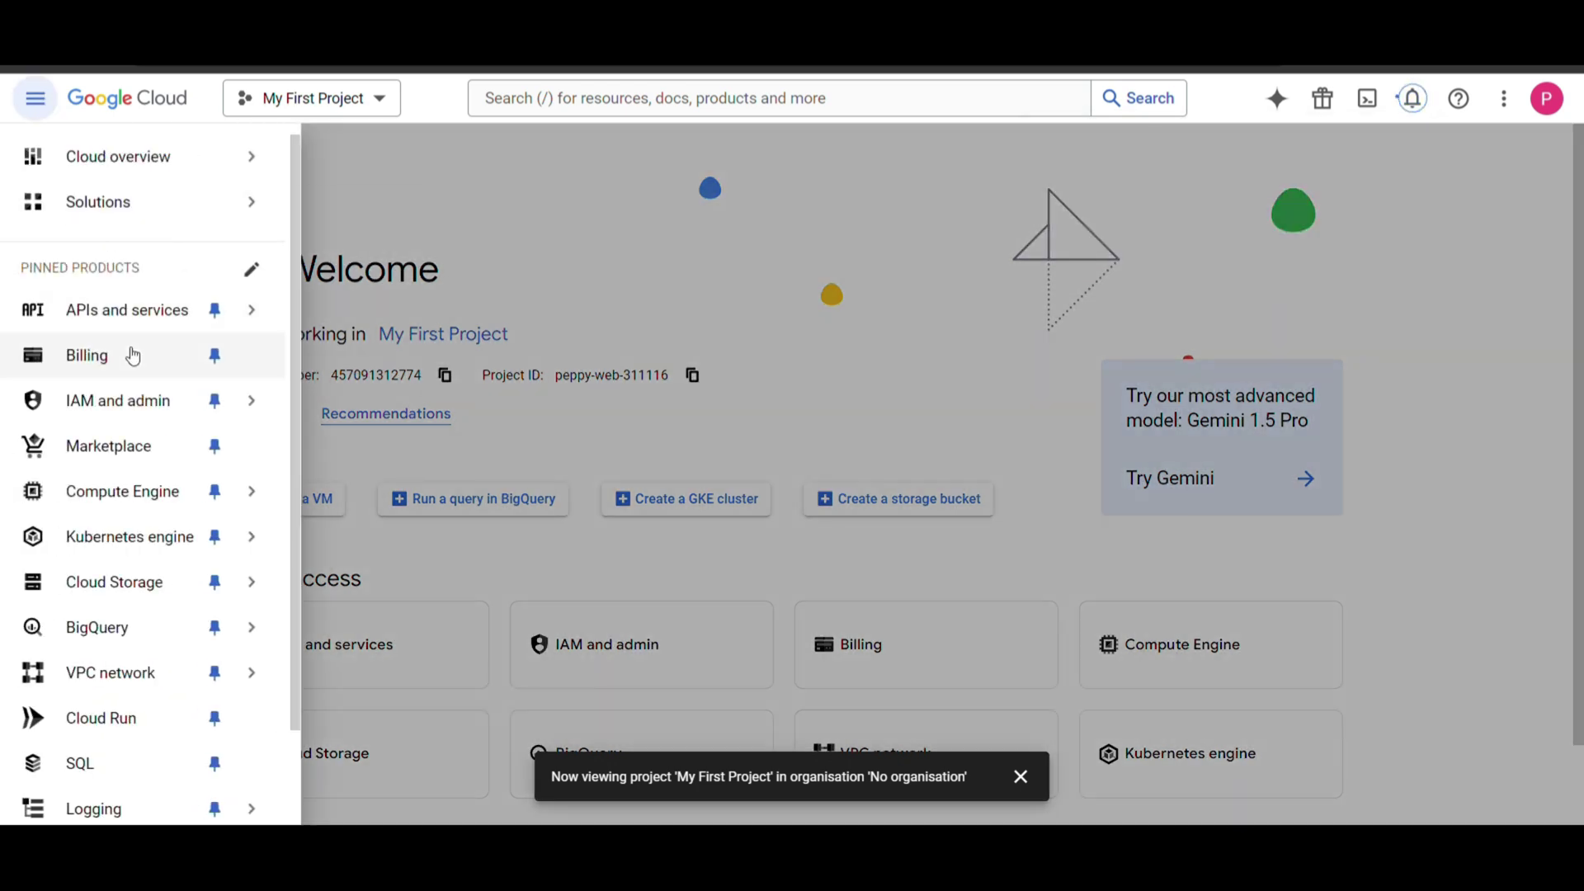
mouse_move(126, 309)
left_click(138, 309)
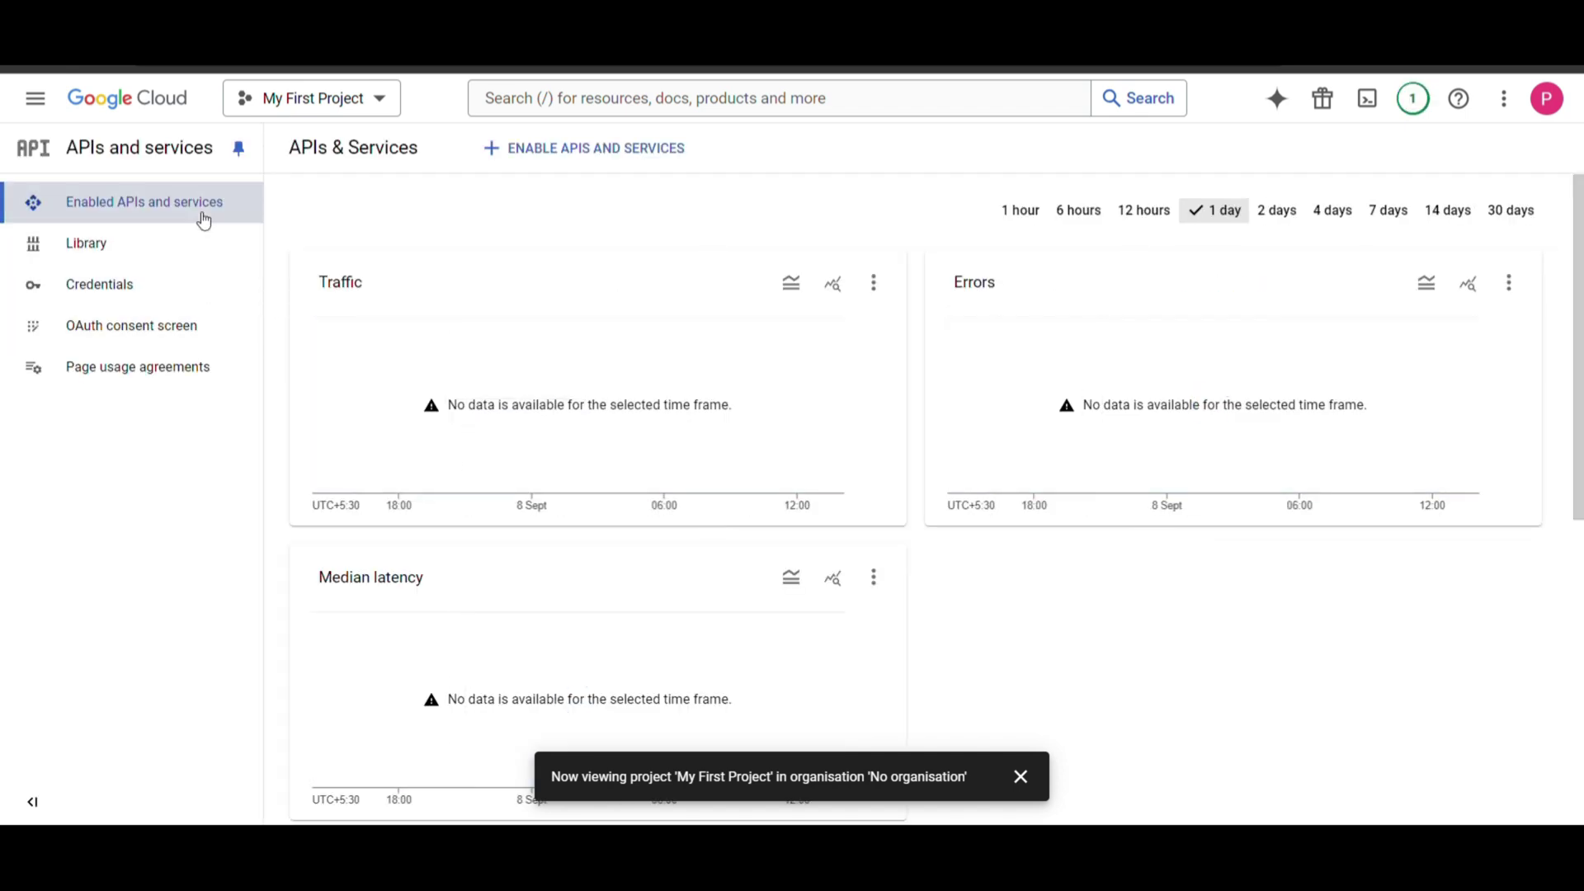
left_click(580, 148)
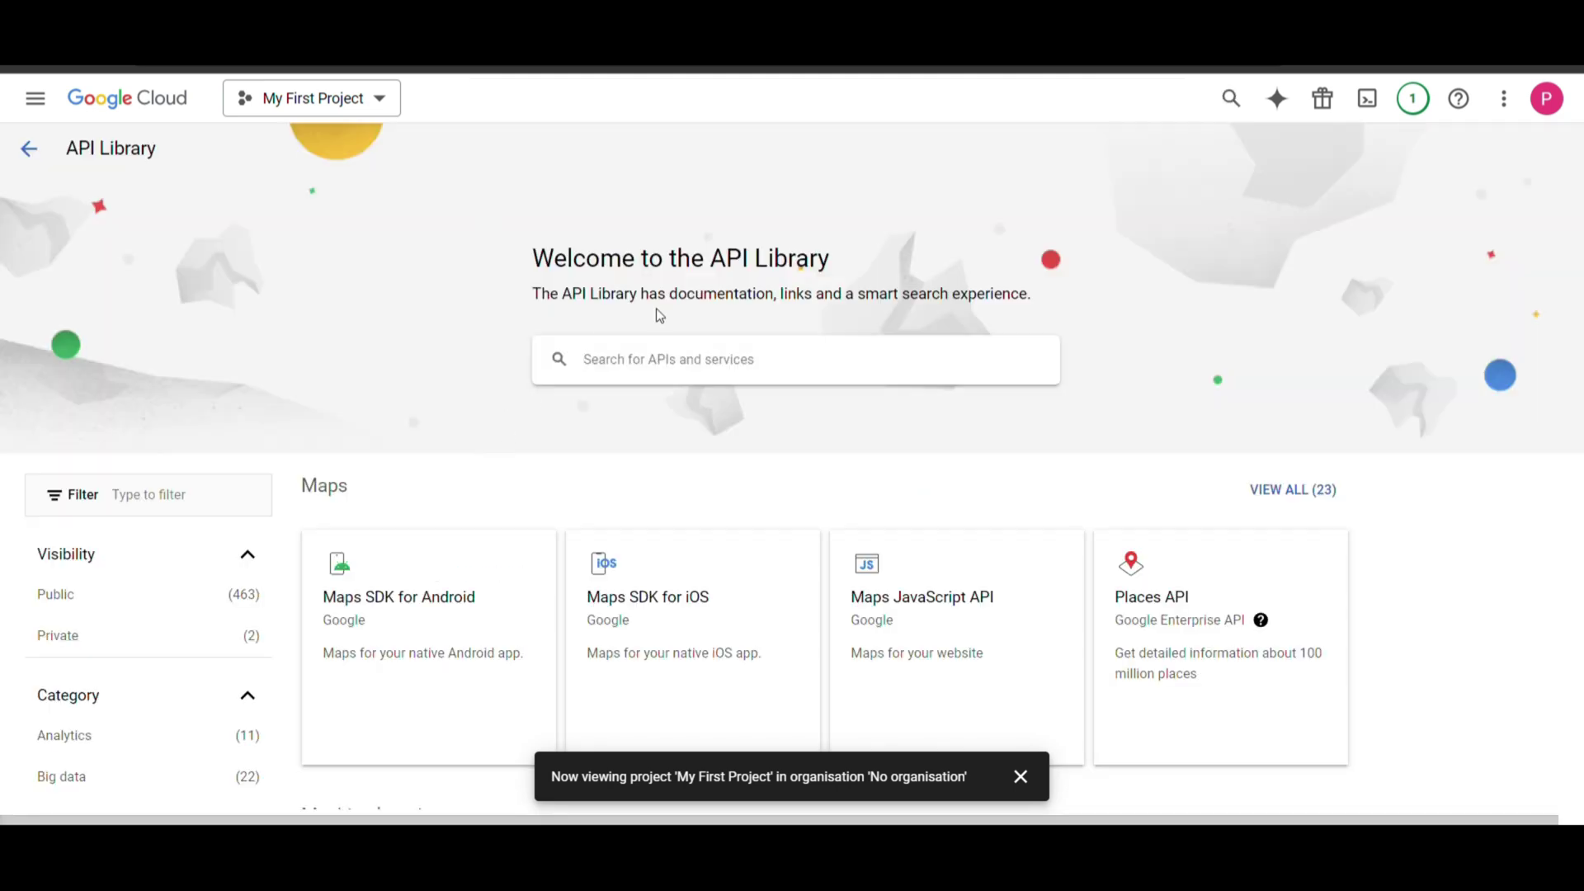
left_click(675, 356)
type("gmail")
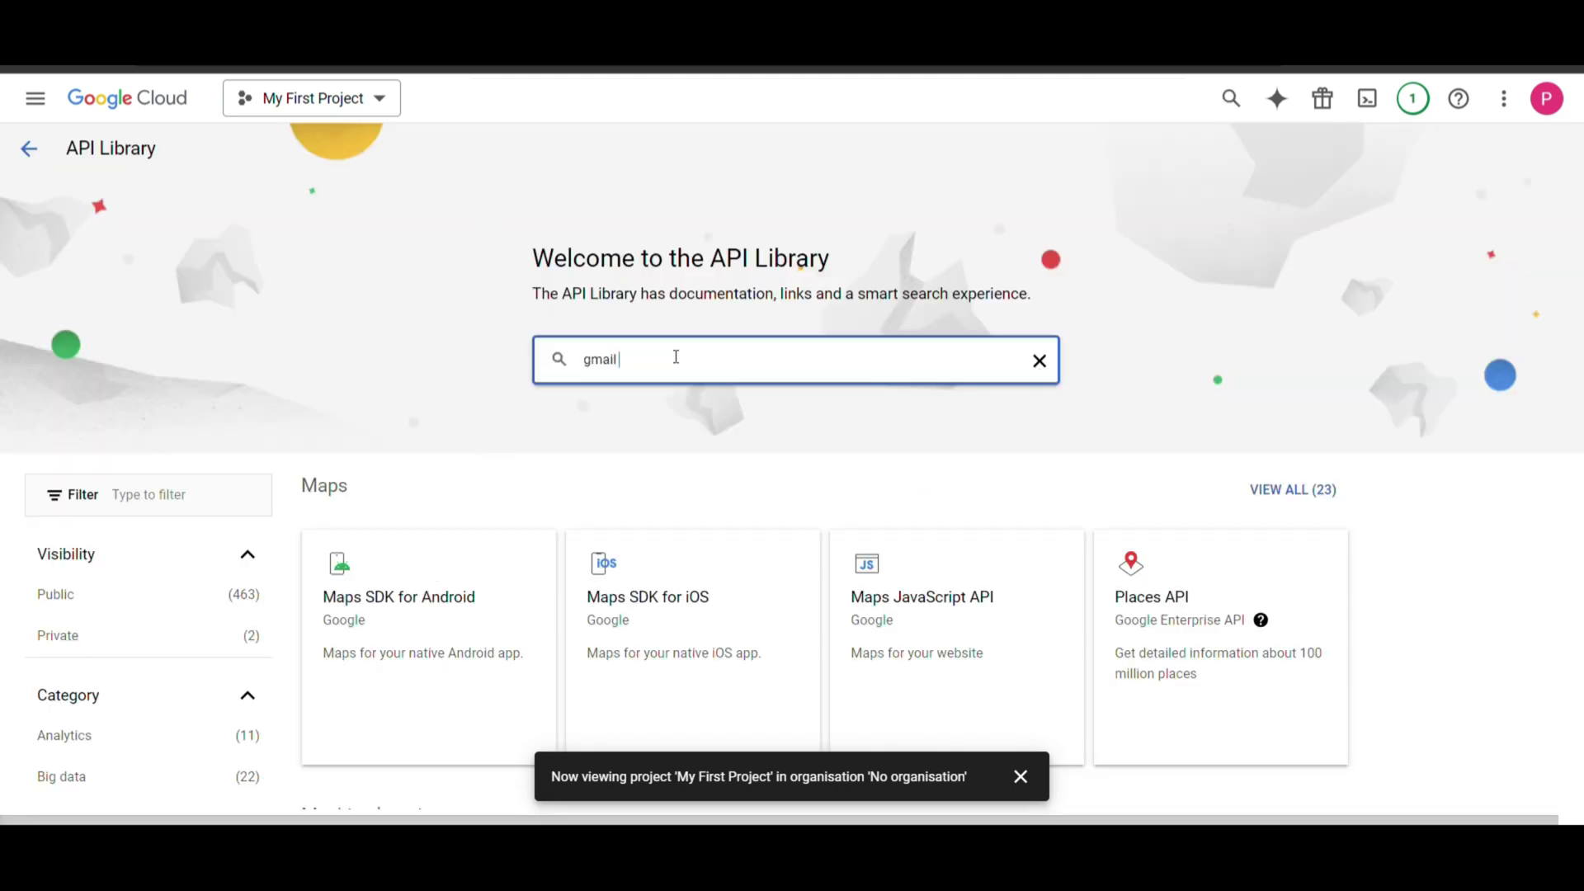
type(" api")
scroll(601, 442, "down", 1)
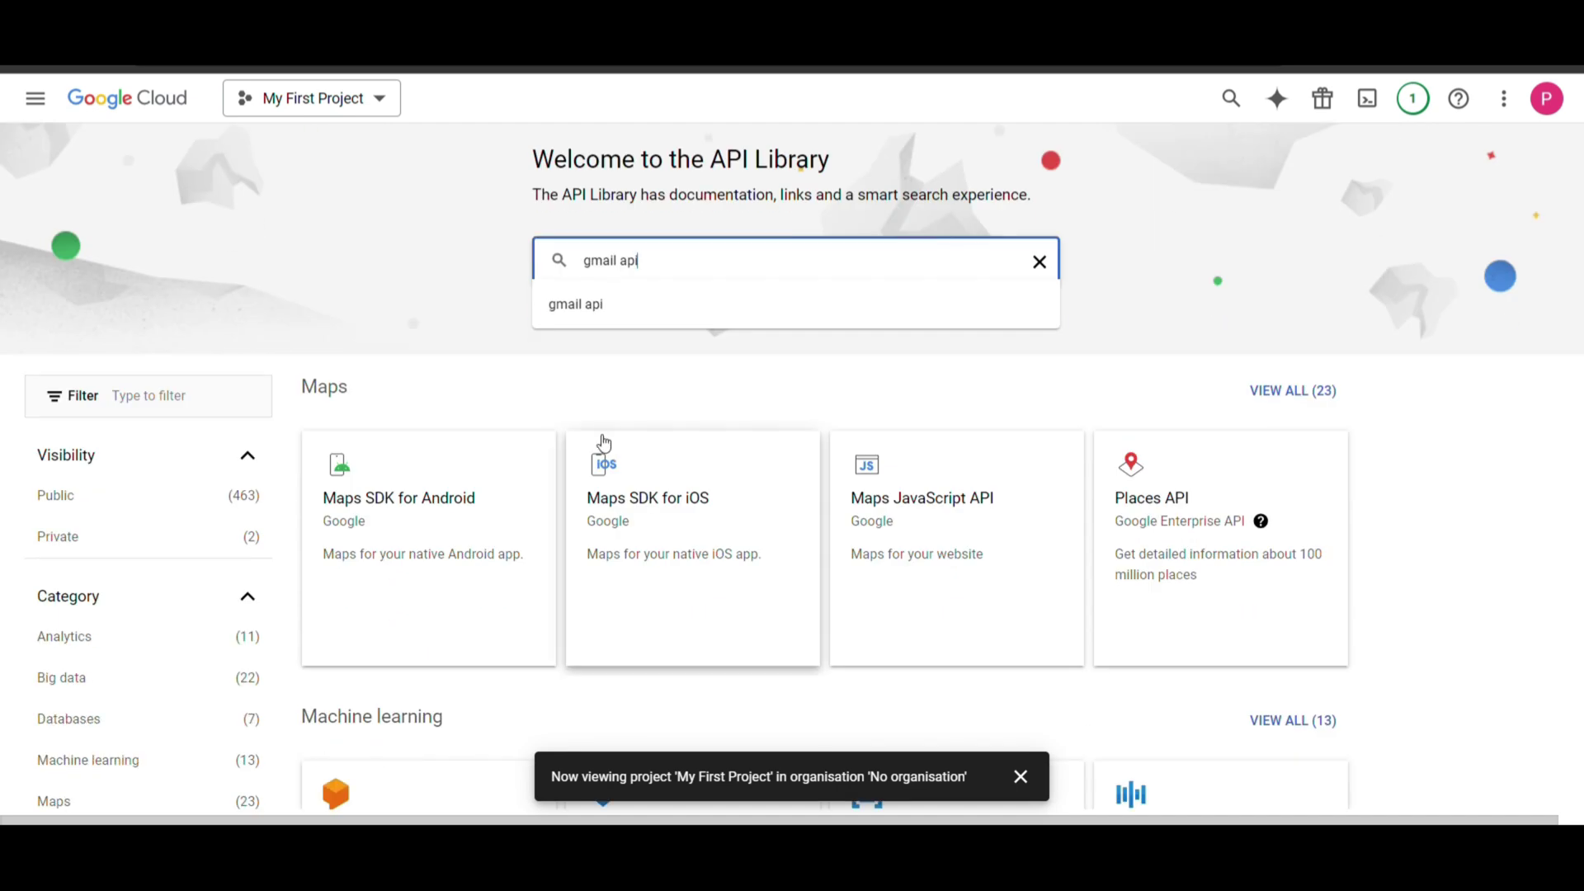
scroll(417, 478, "down", 5)
key("Return")
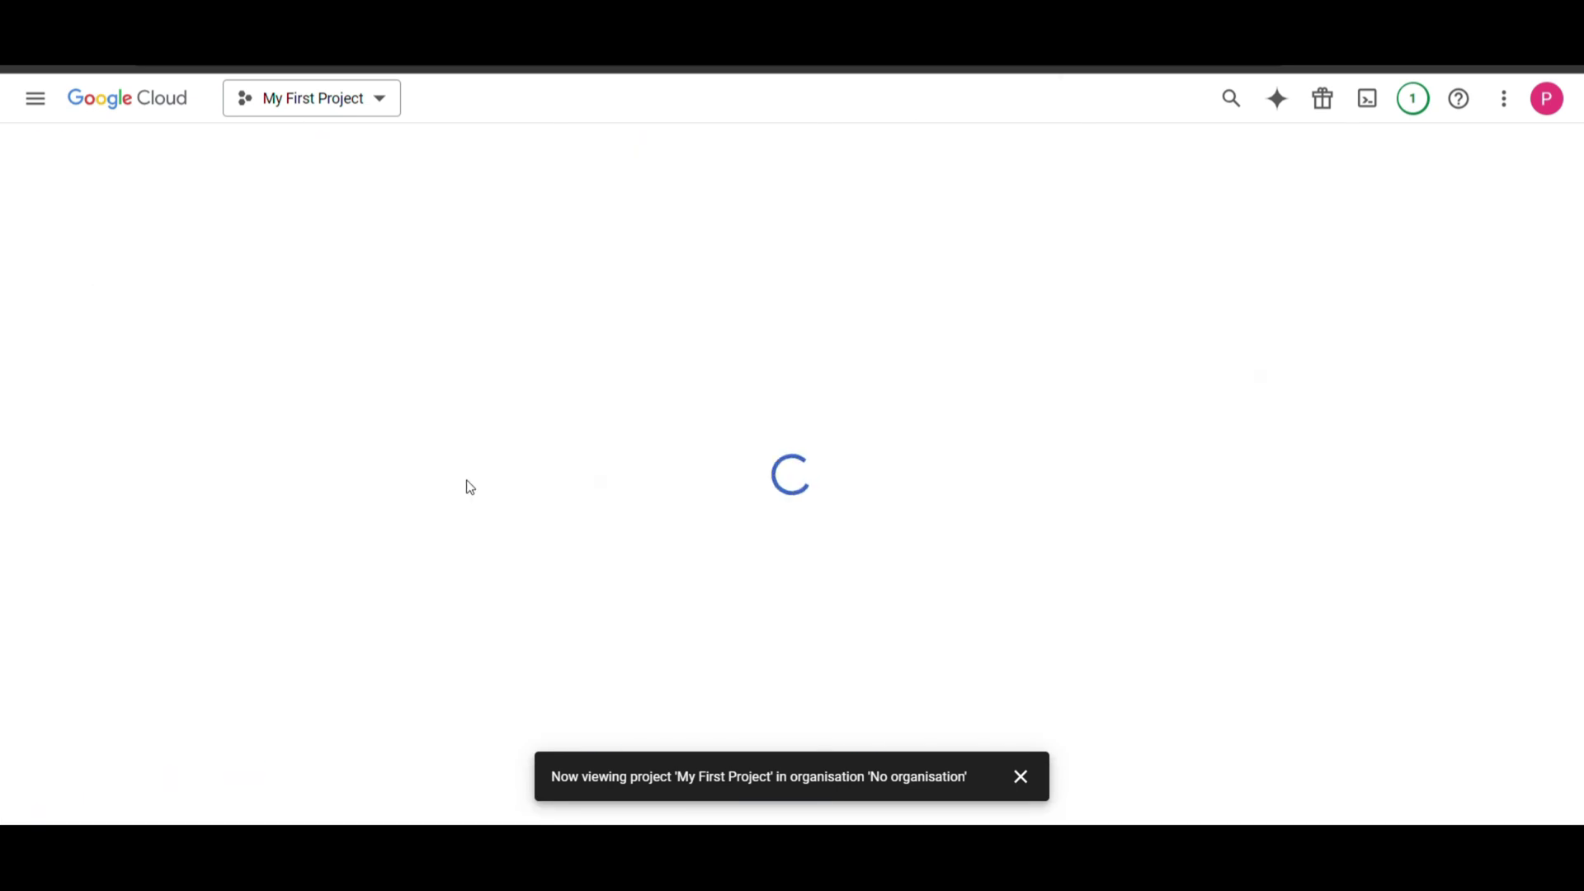
Step: Open the Gmail API details page and enable the API
left_click(775, 355)
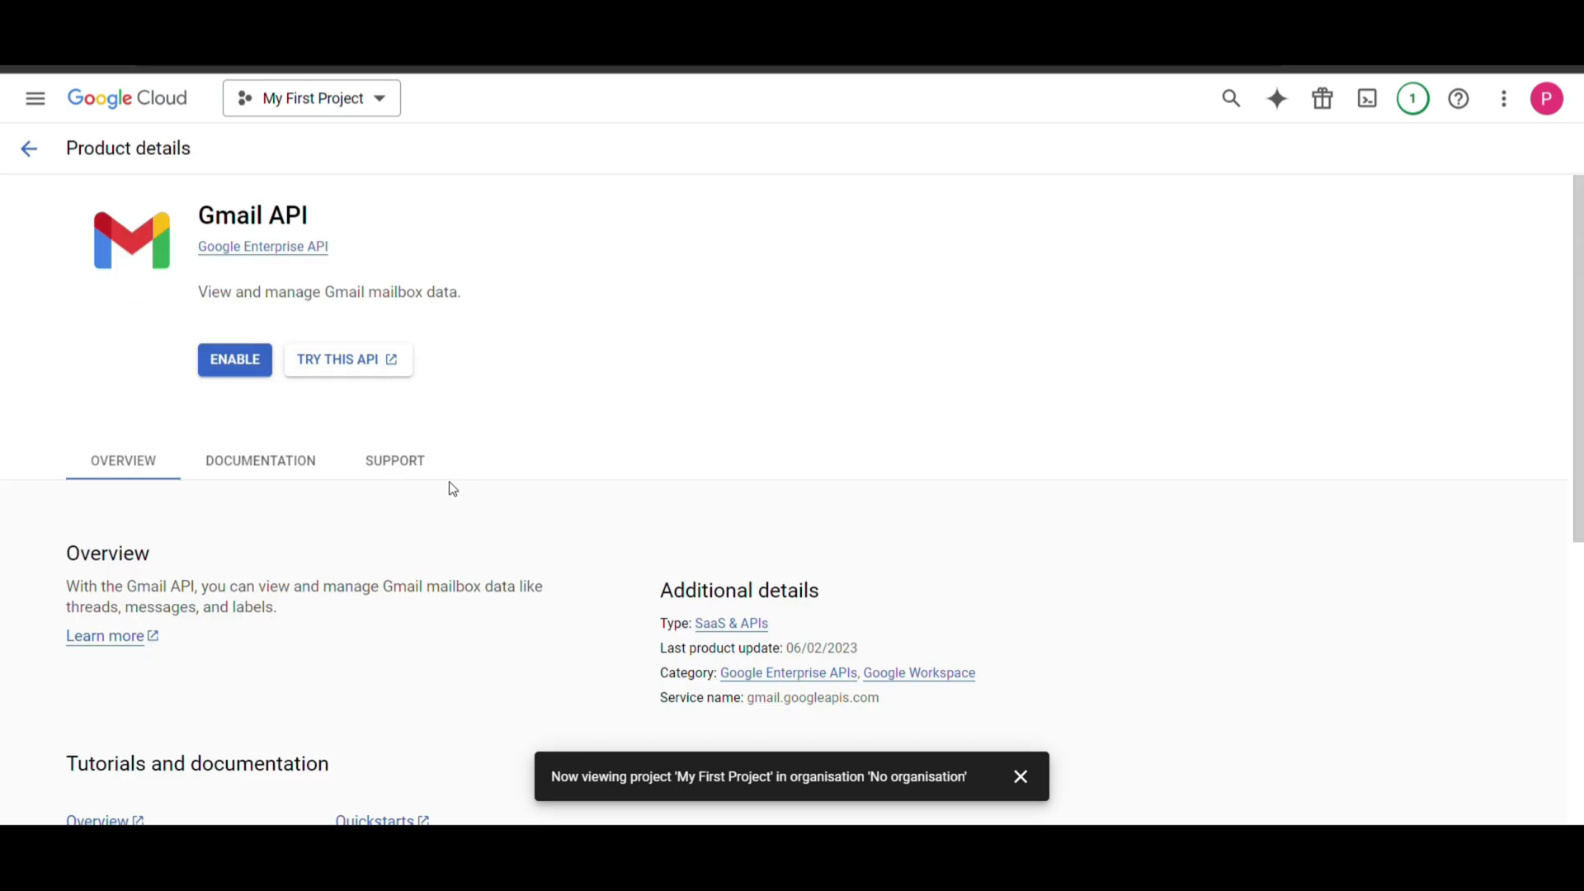
left_click(237, 339)
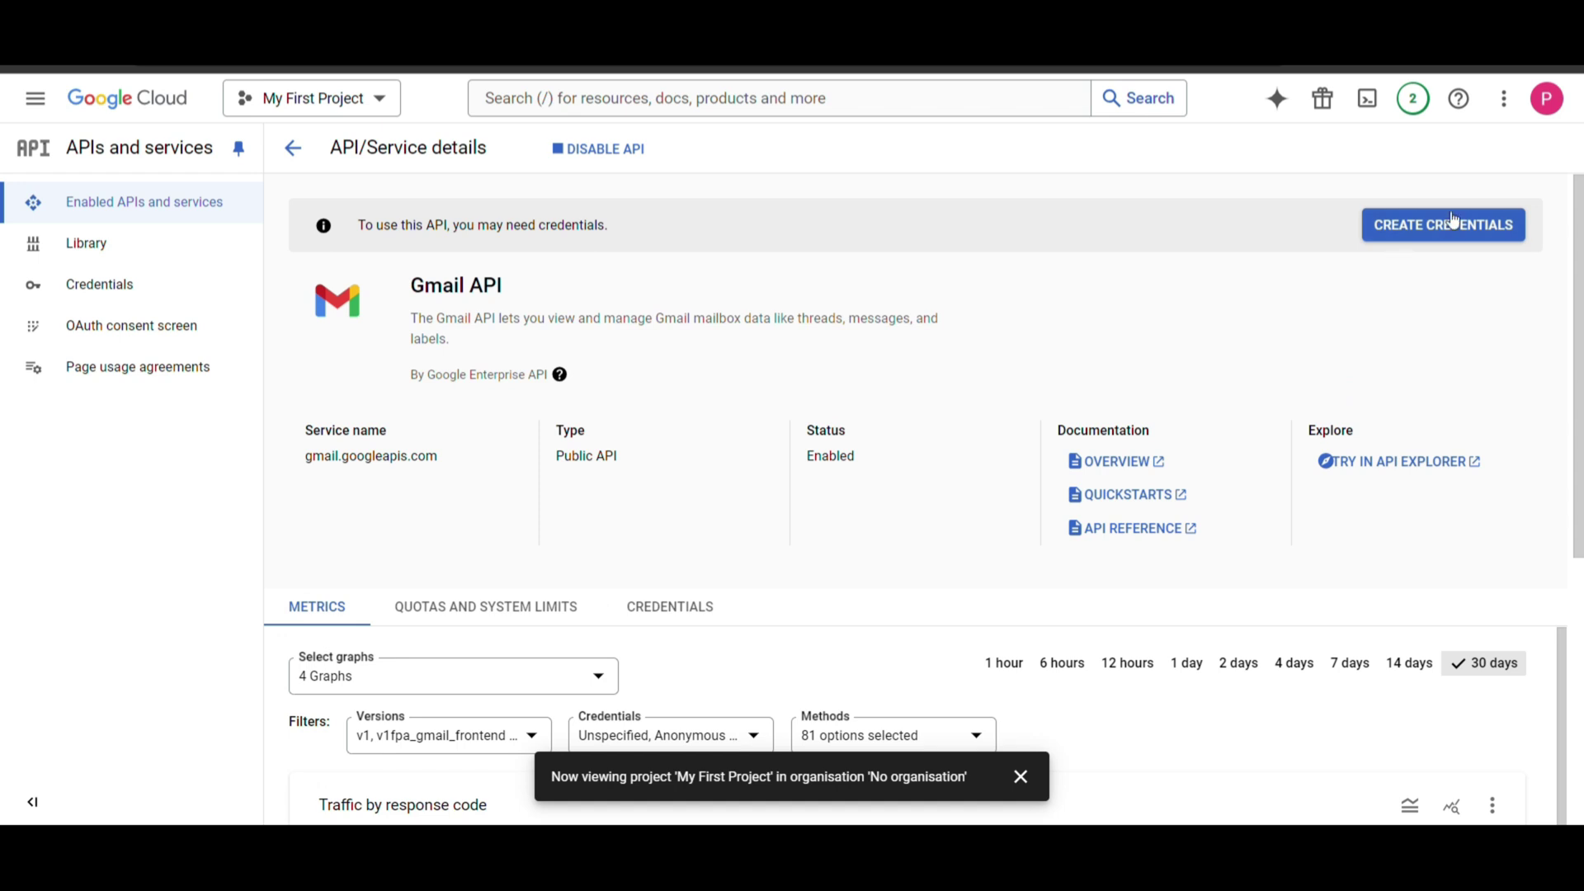
Step: Start Gmail API credentials with User data access selected
left_click(1454, 221)
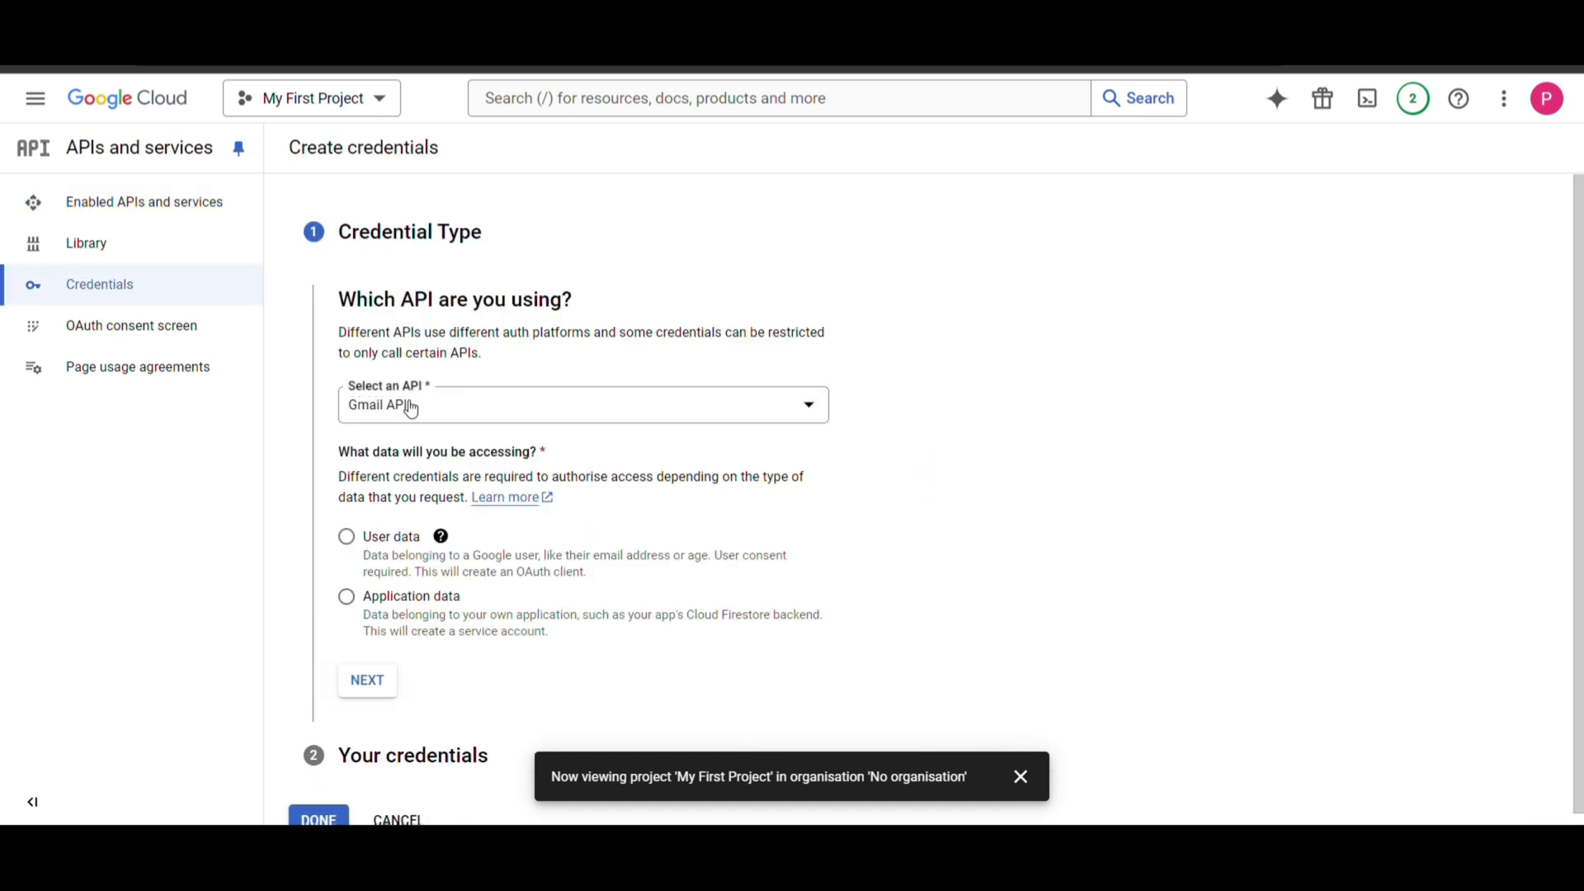
left_click(410, 408)
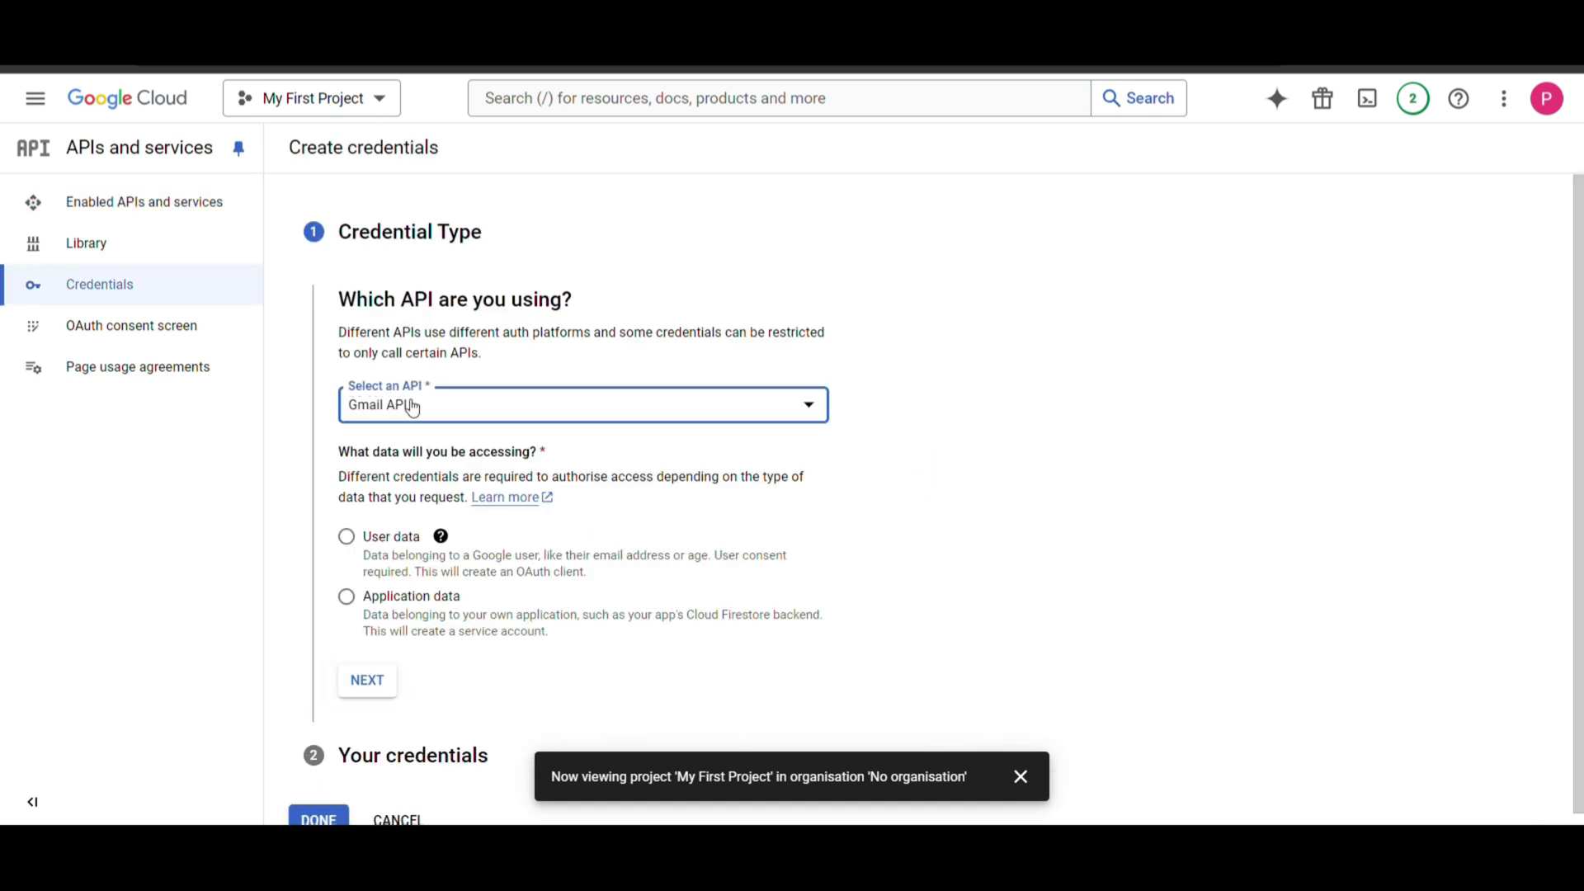
left_click(501, 360)
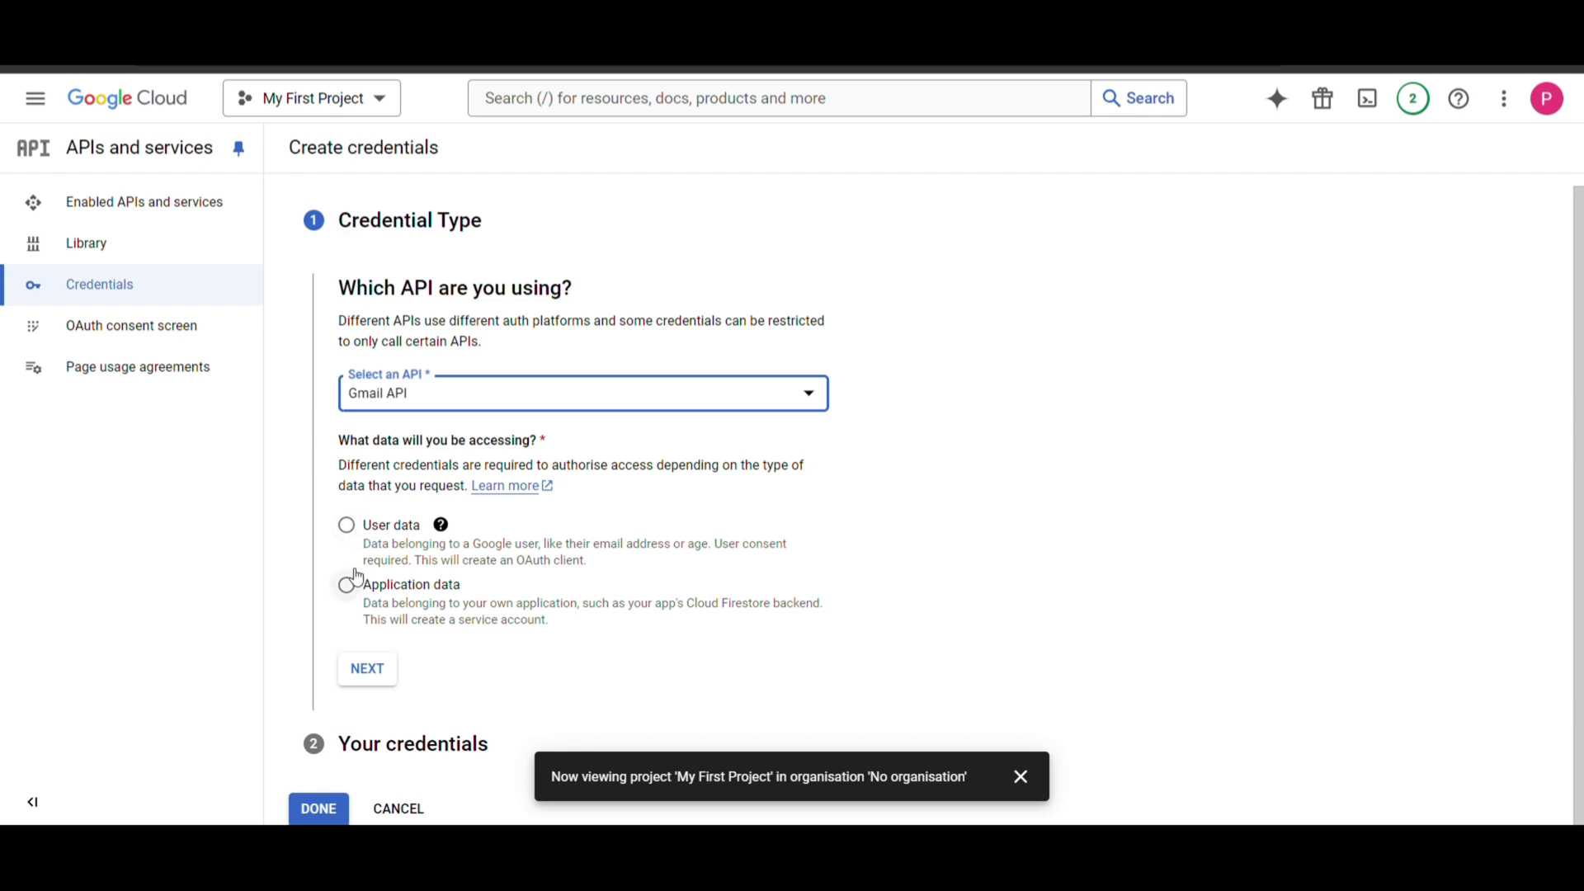
left_click(347, 525)
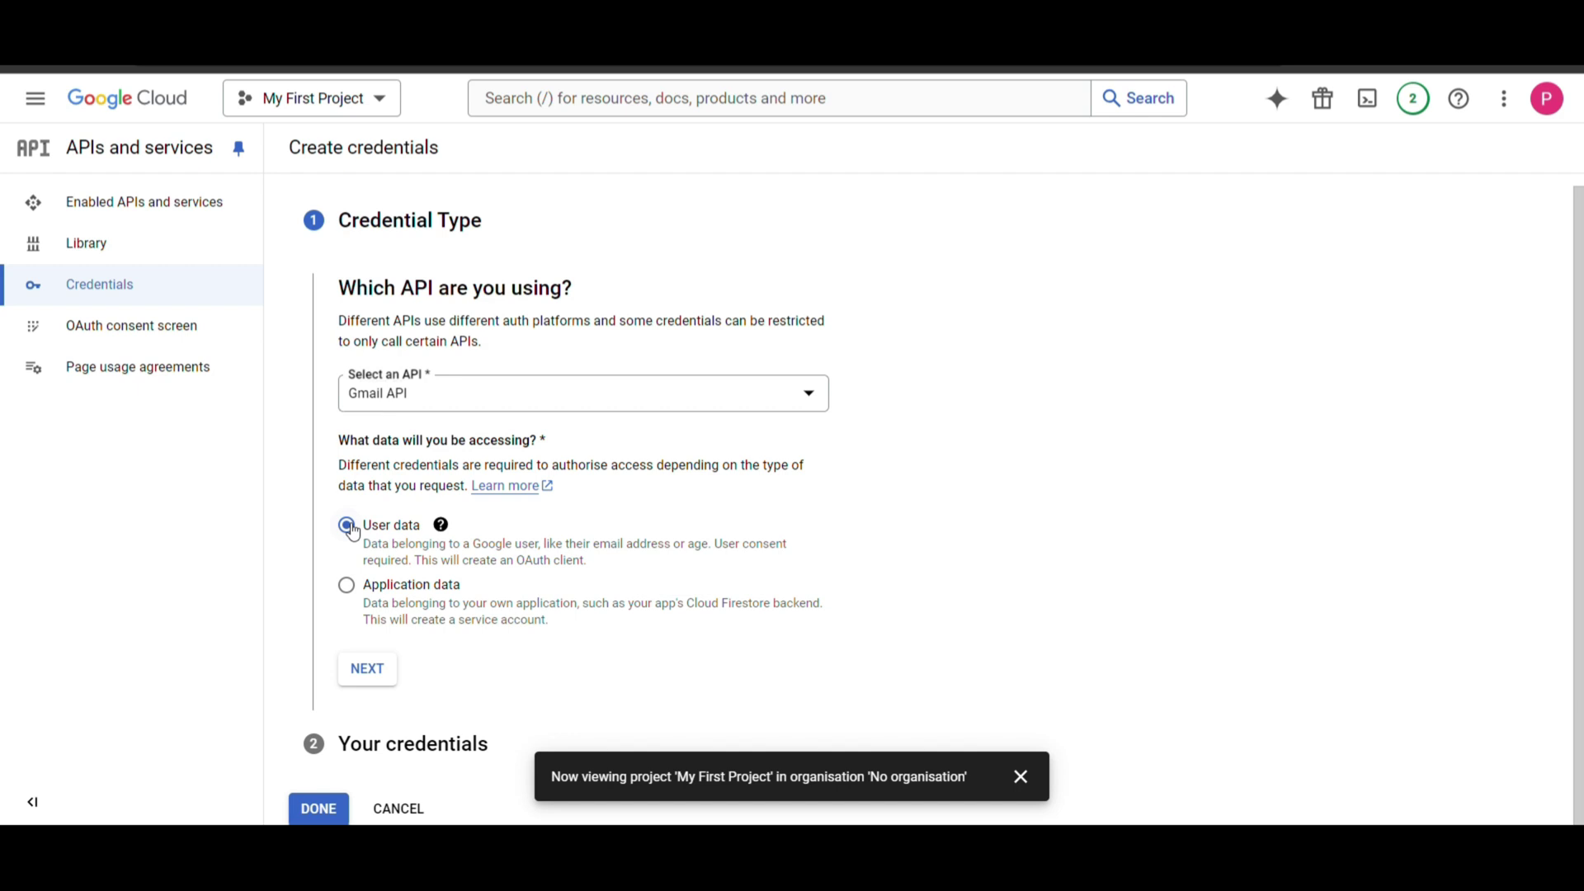
left_click(368, 670)
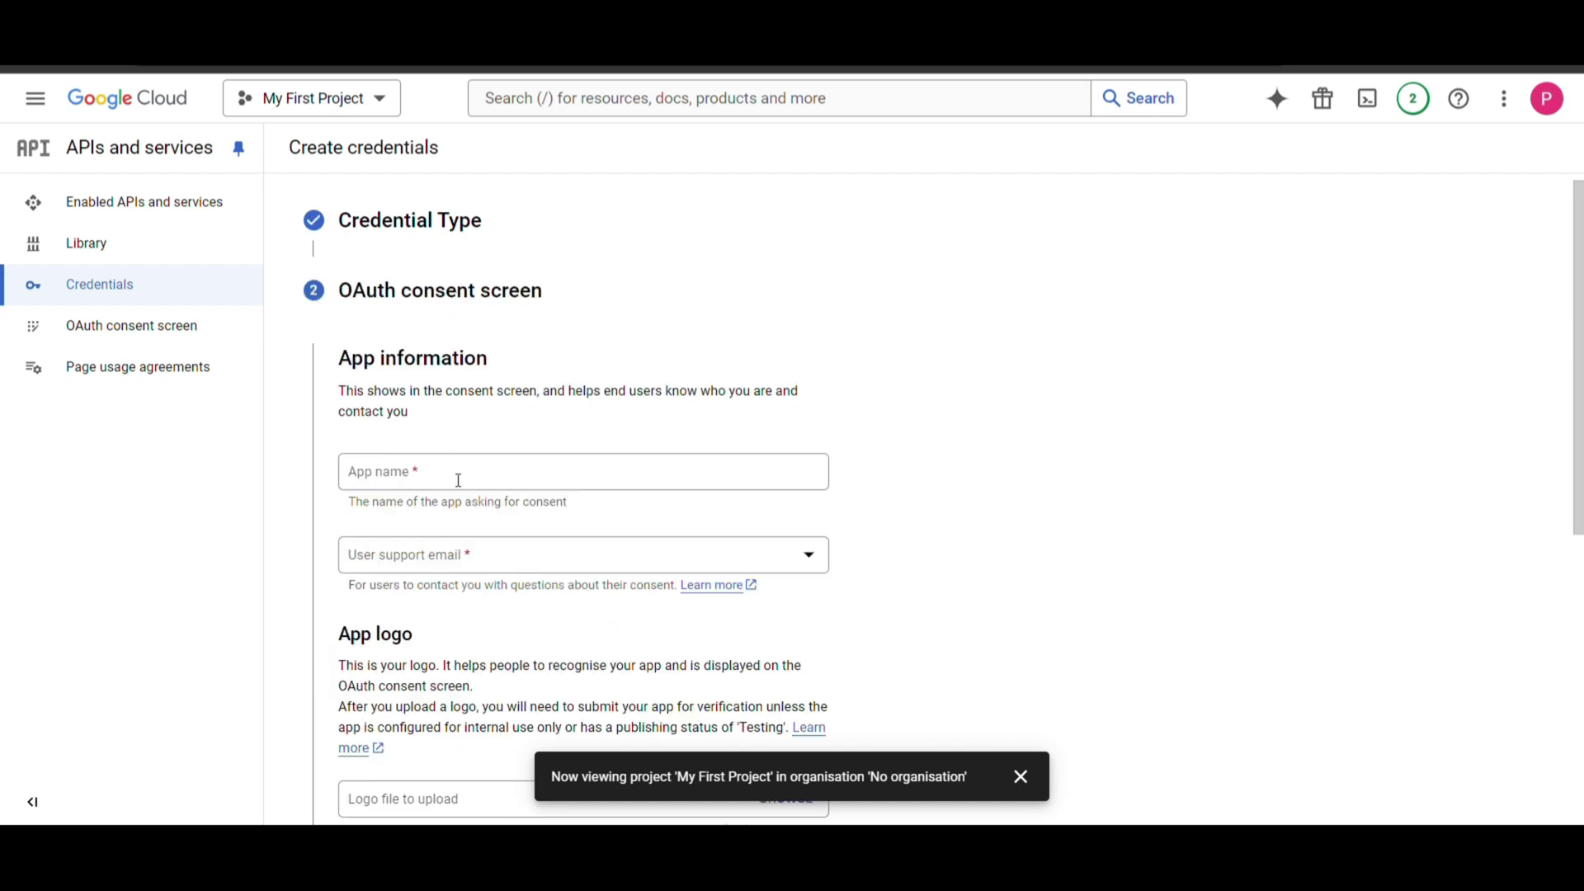
Step: Fill the consent screen with app name SMTP, the support email and developer contact email, then save
left_click(458, 480)
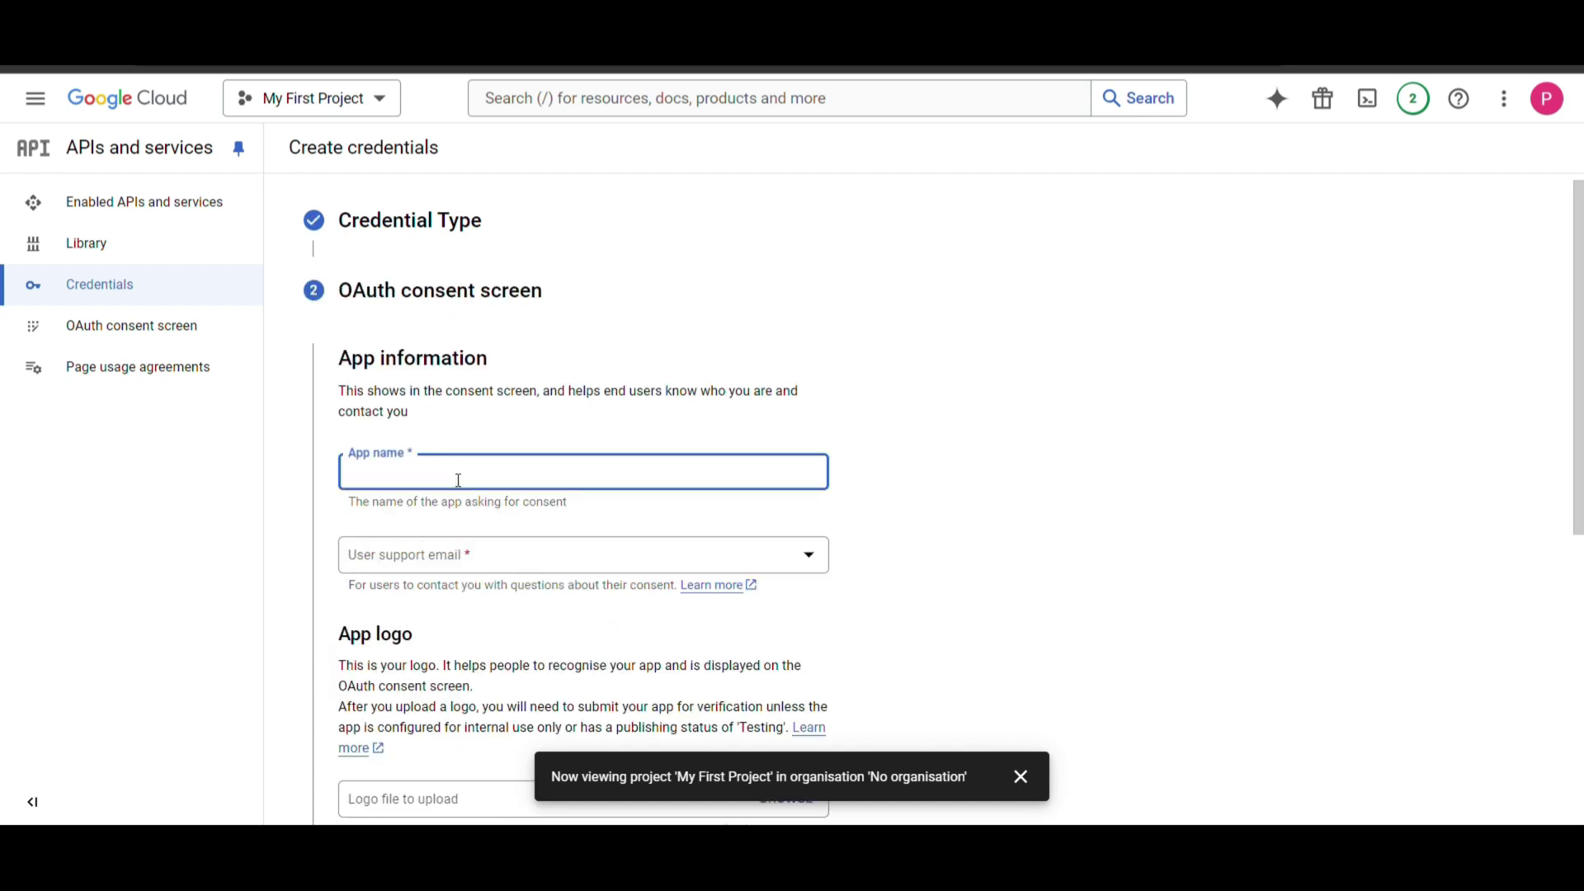
type("SMTP")
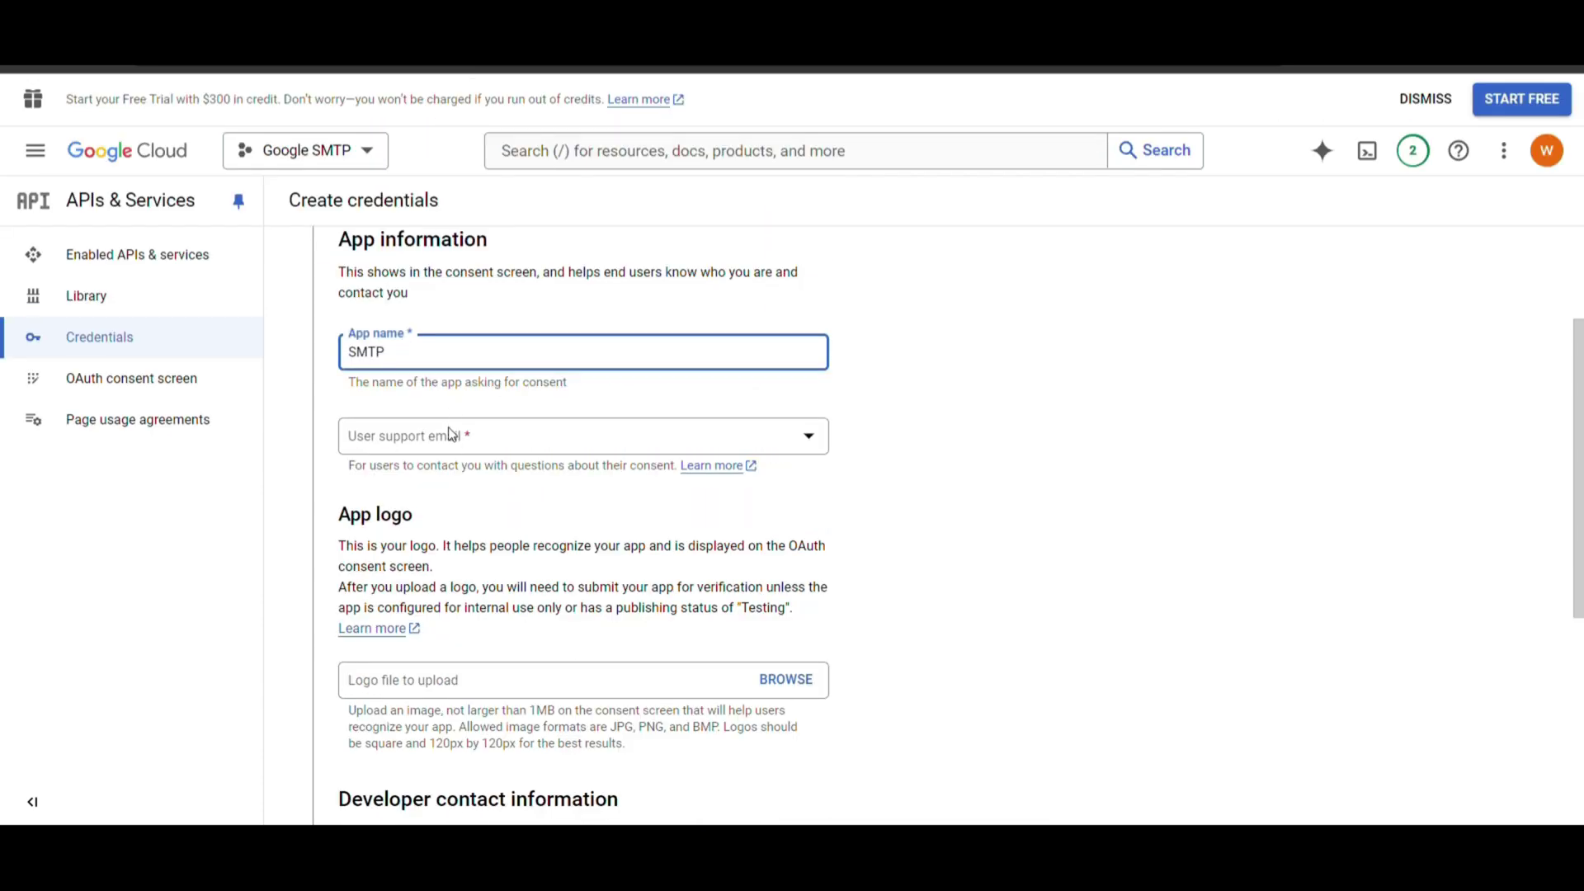
left_click(451, 435)
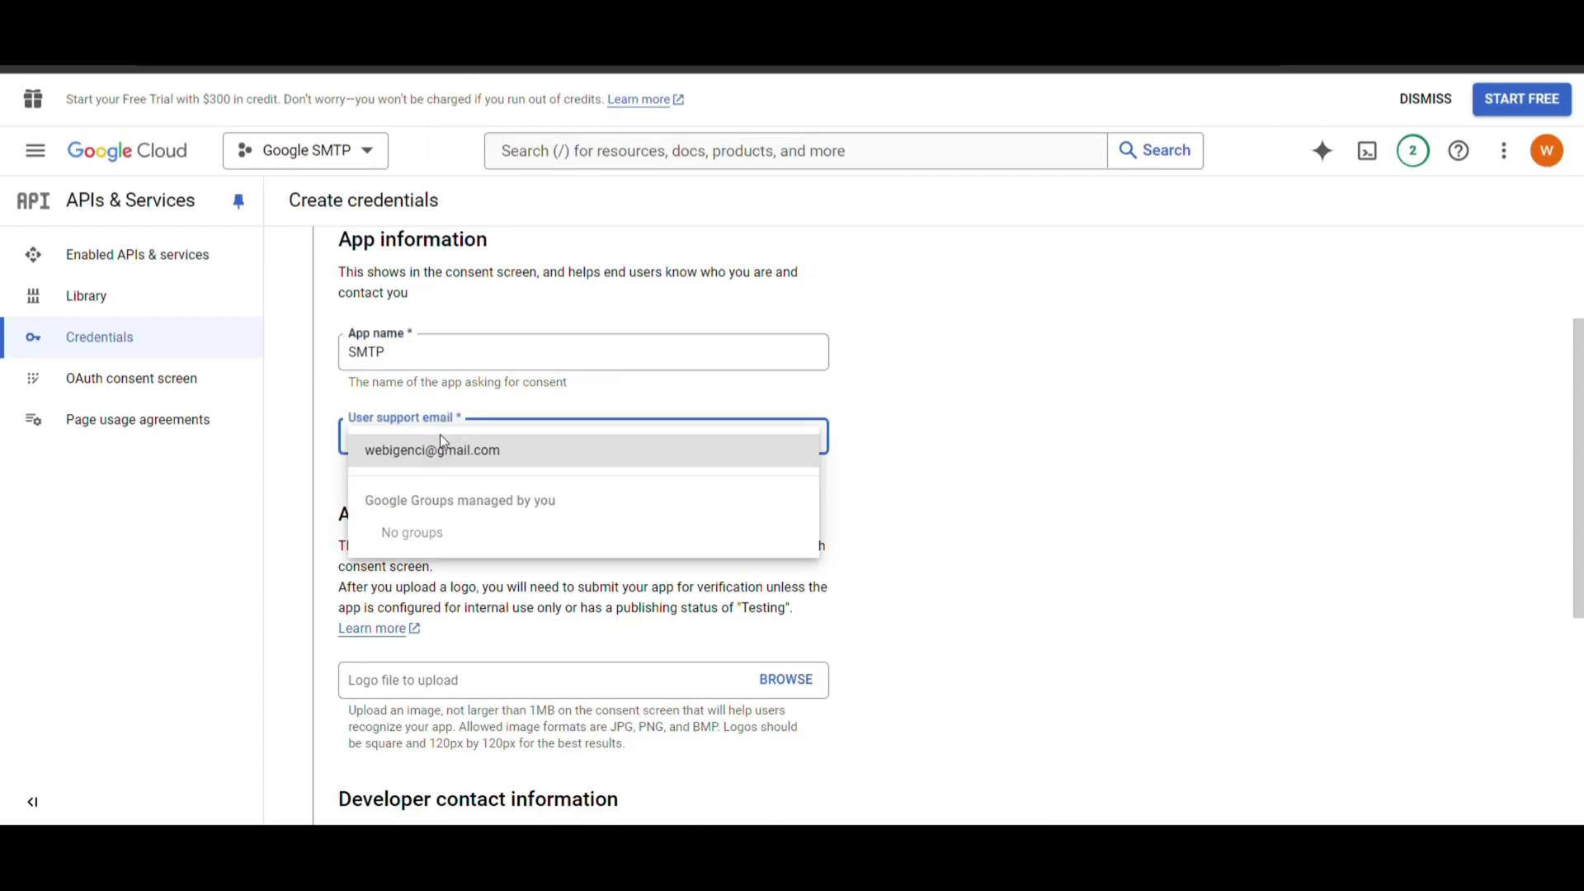
left_click(514, 451)
scroll(462, 536, "down", 1)
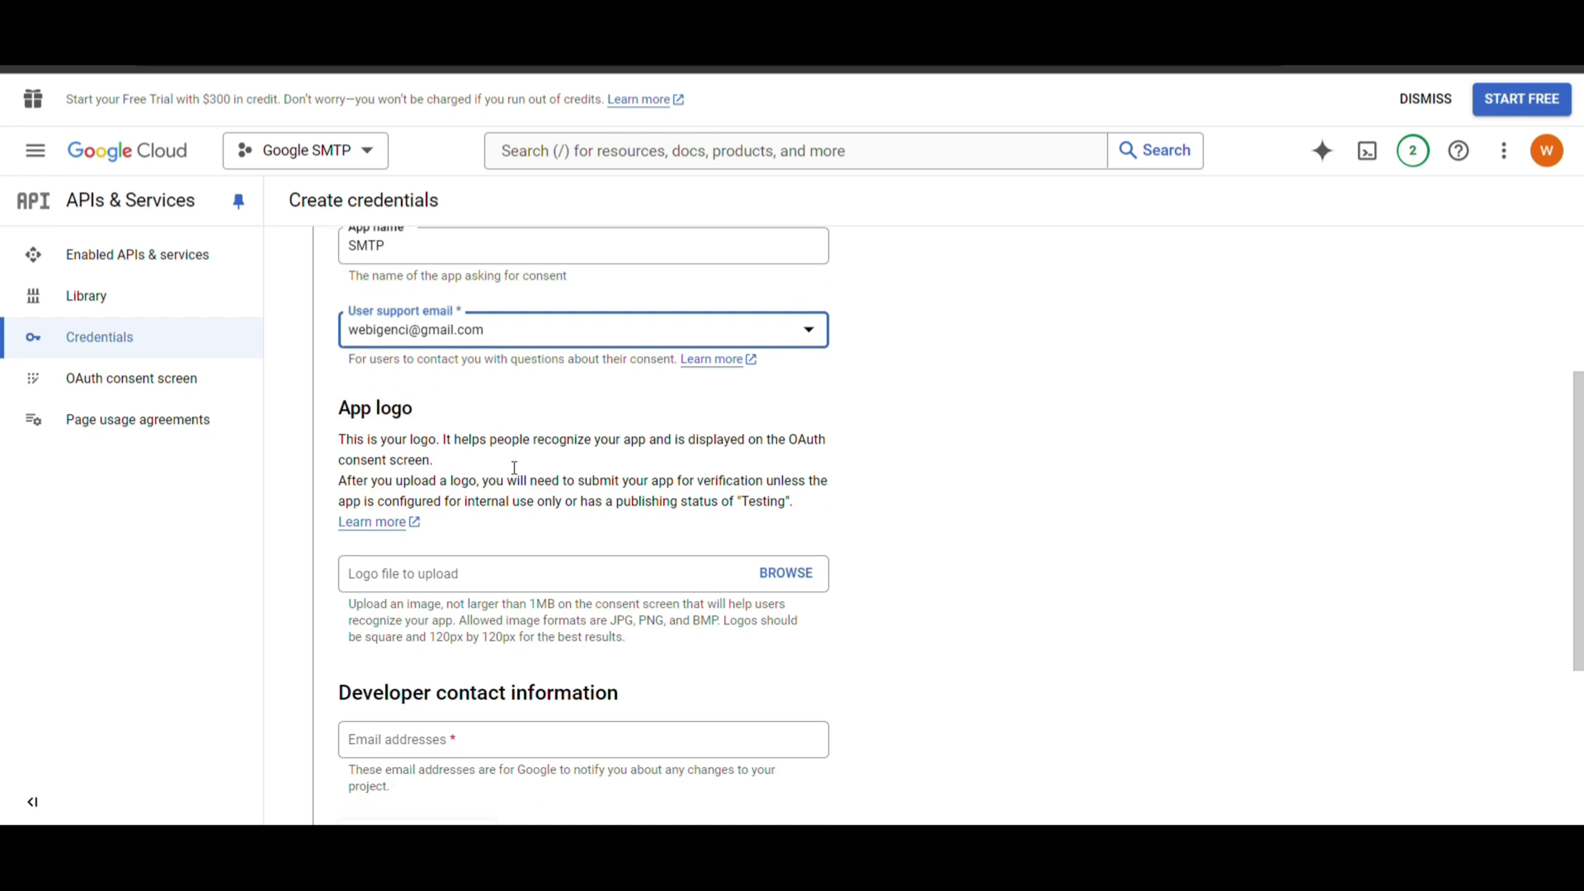
scroll(446, 569, "down", 3)
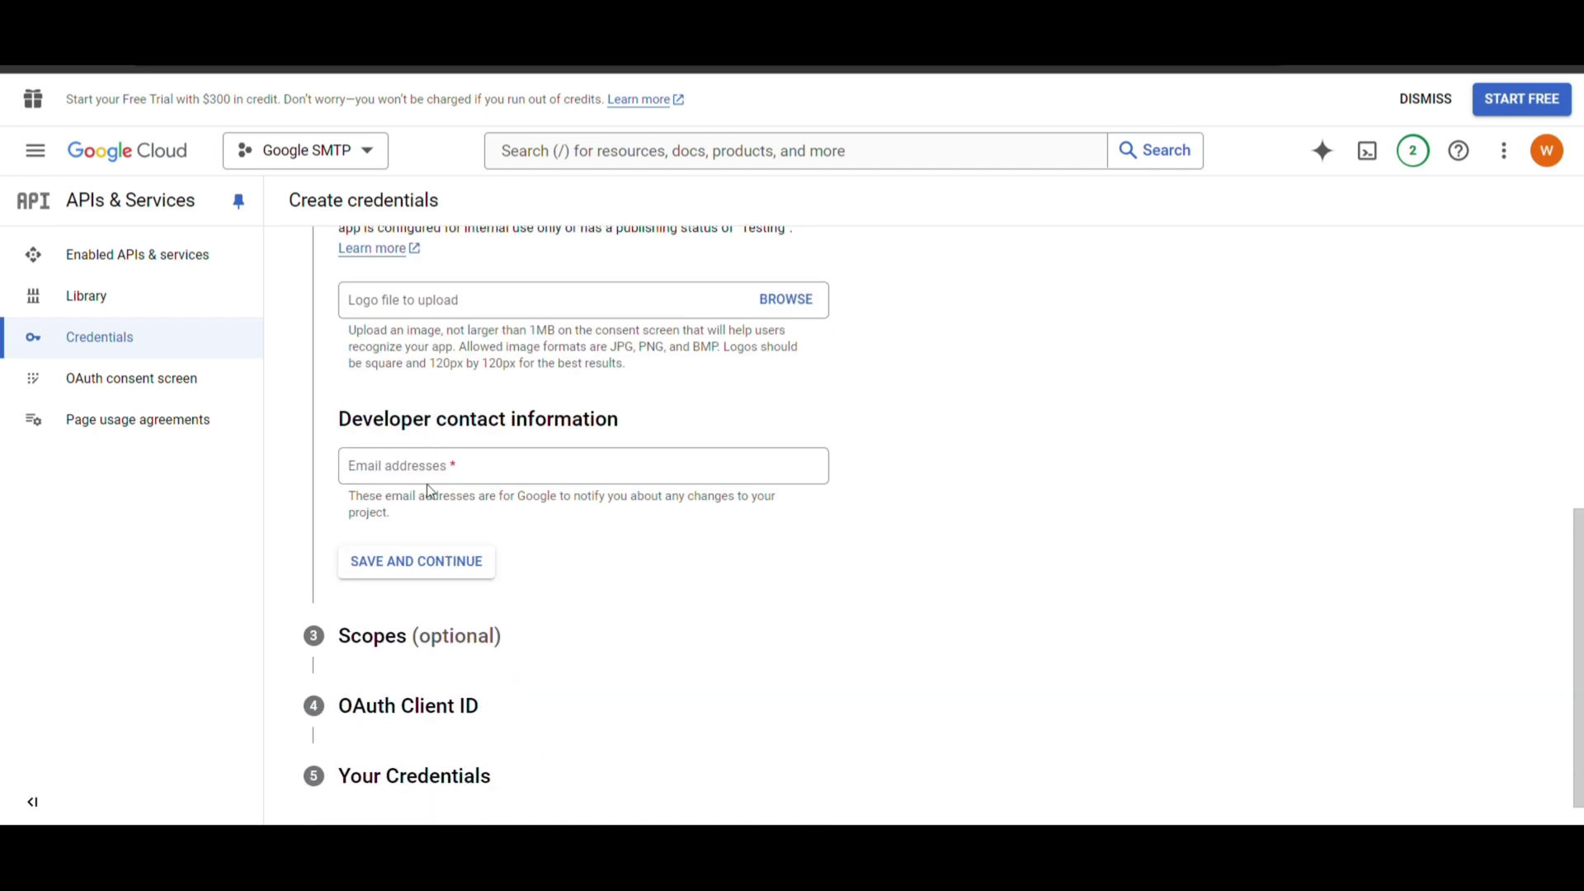
left_click(470, 474)
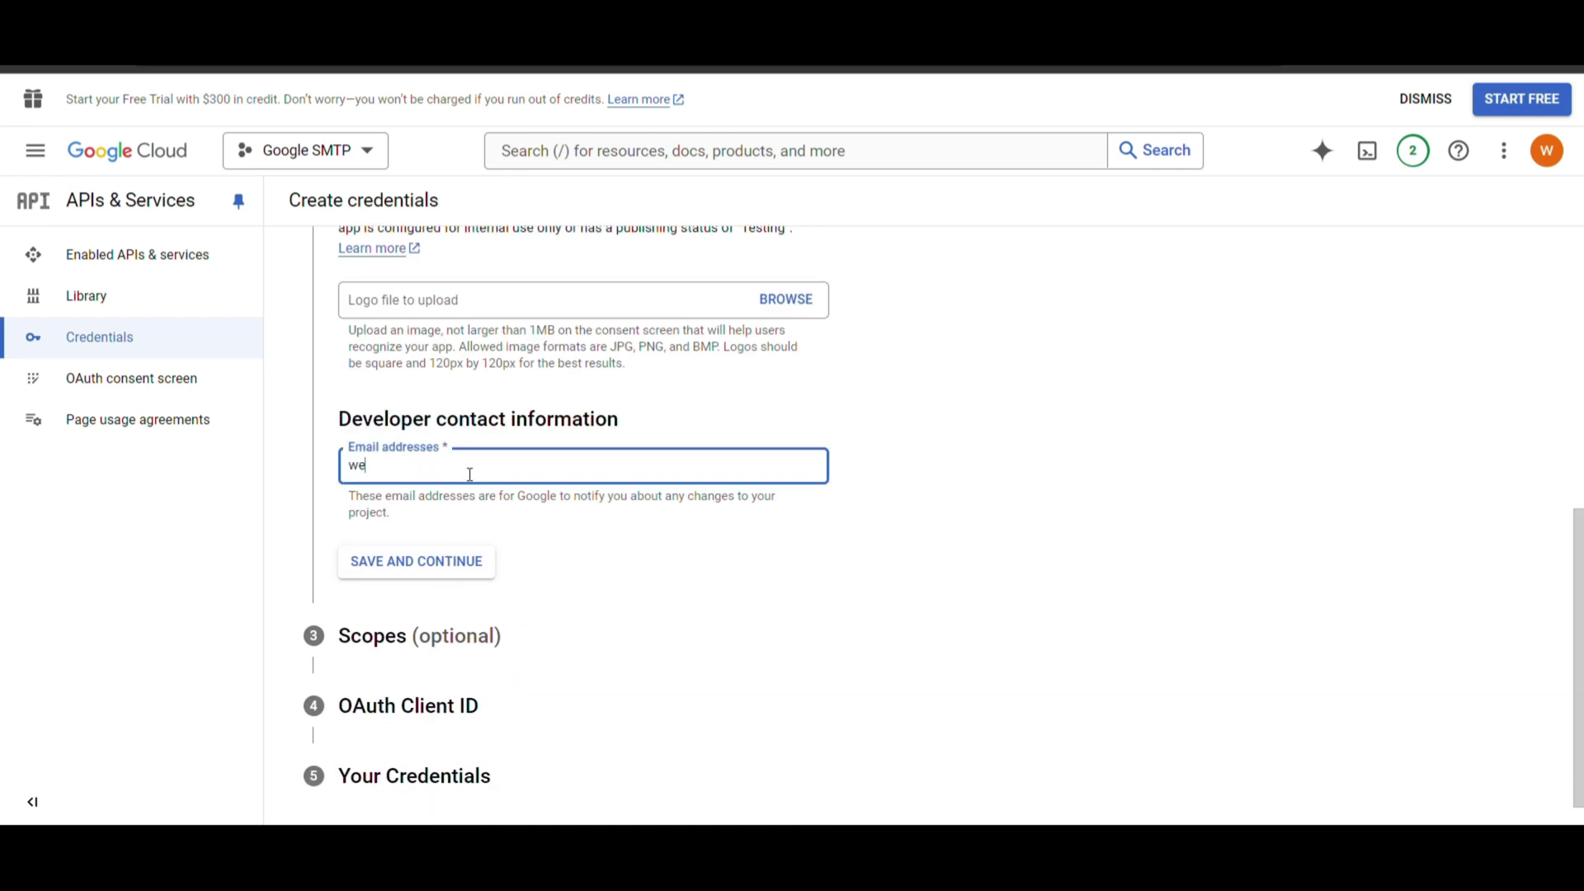
left_click(421, 563)
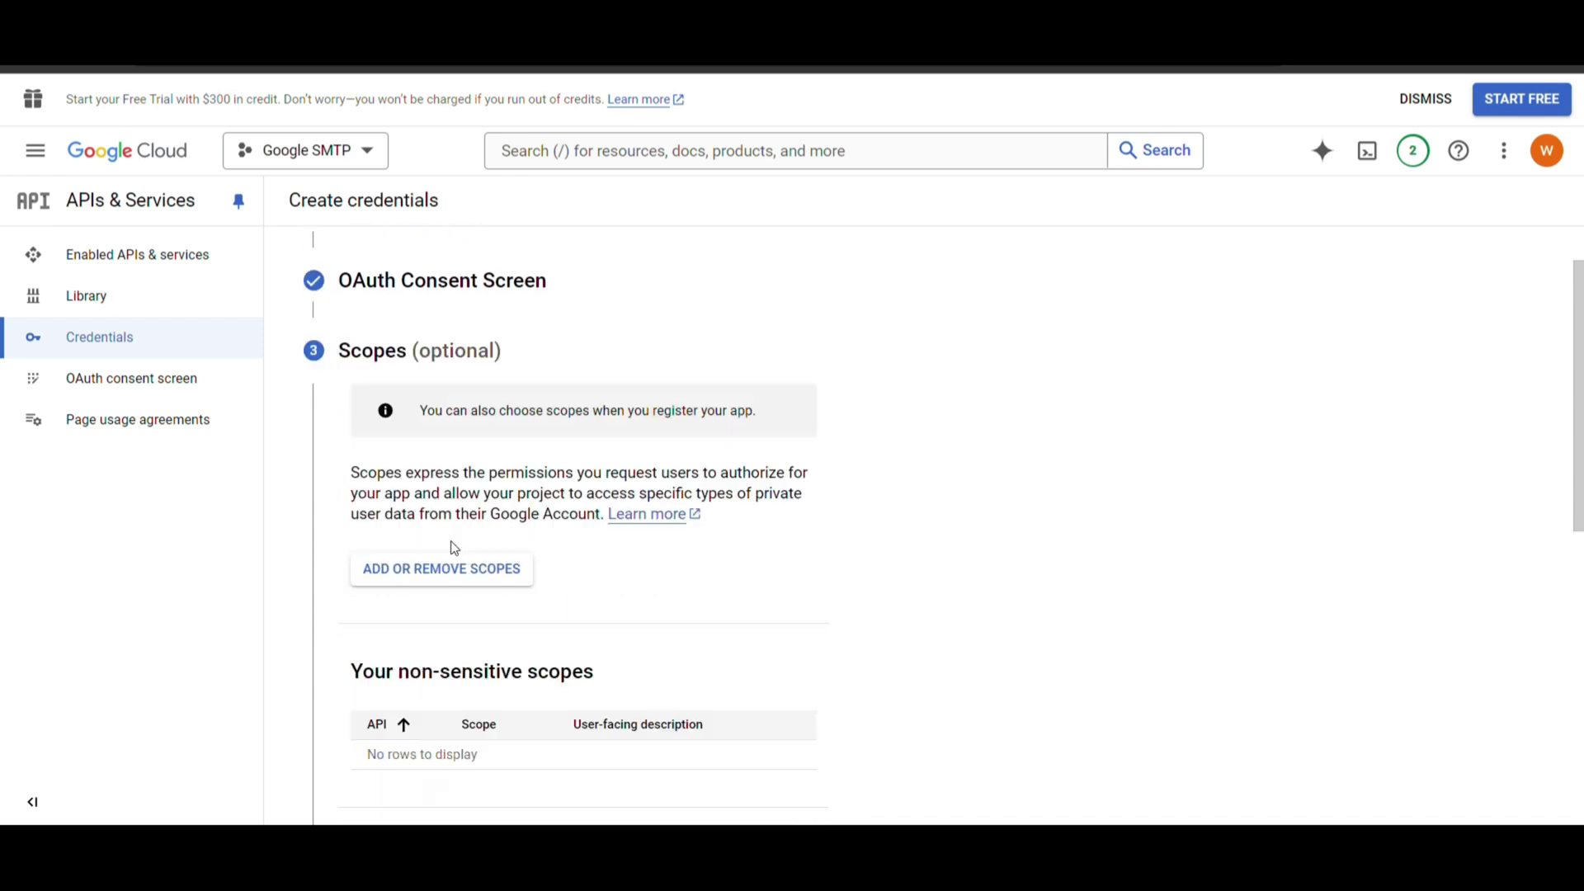
scroll(453, 548, "down", 2)
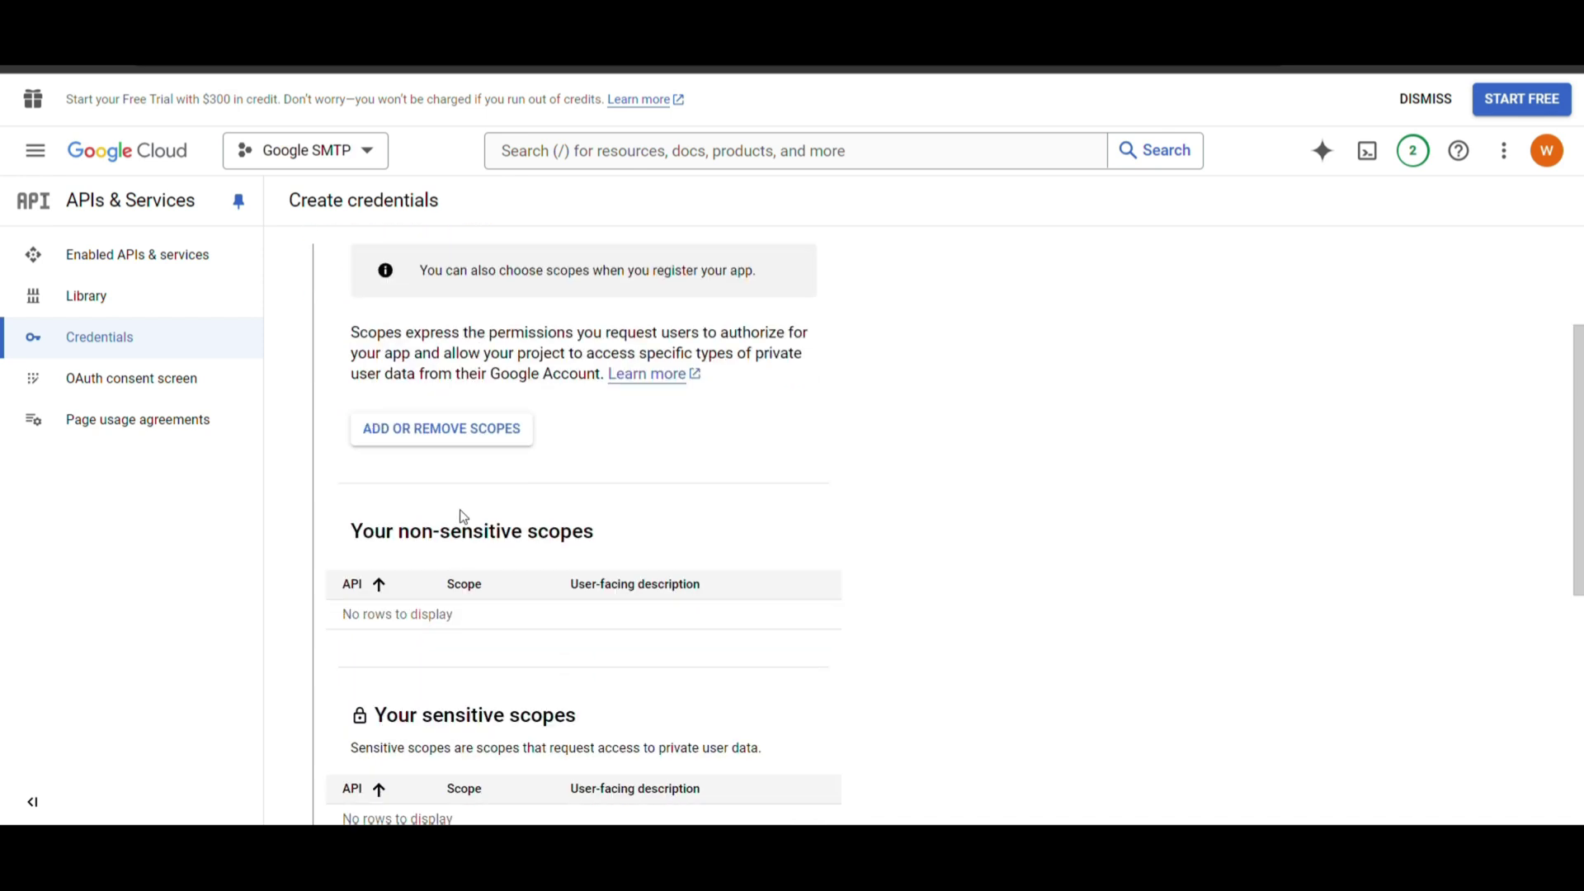
scroll(460, 516, "down", 5)
Step: Skip scopes and choose Web application as the OAuth client type
left_click(406, 646)
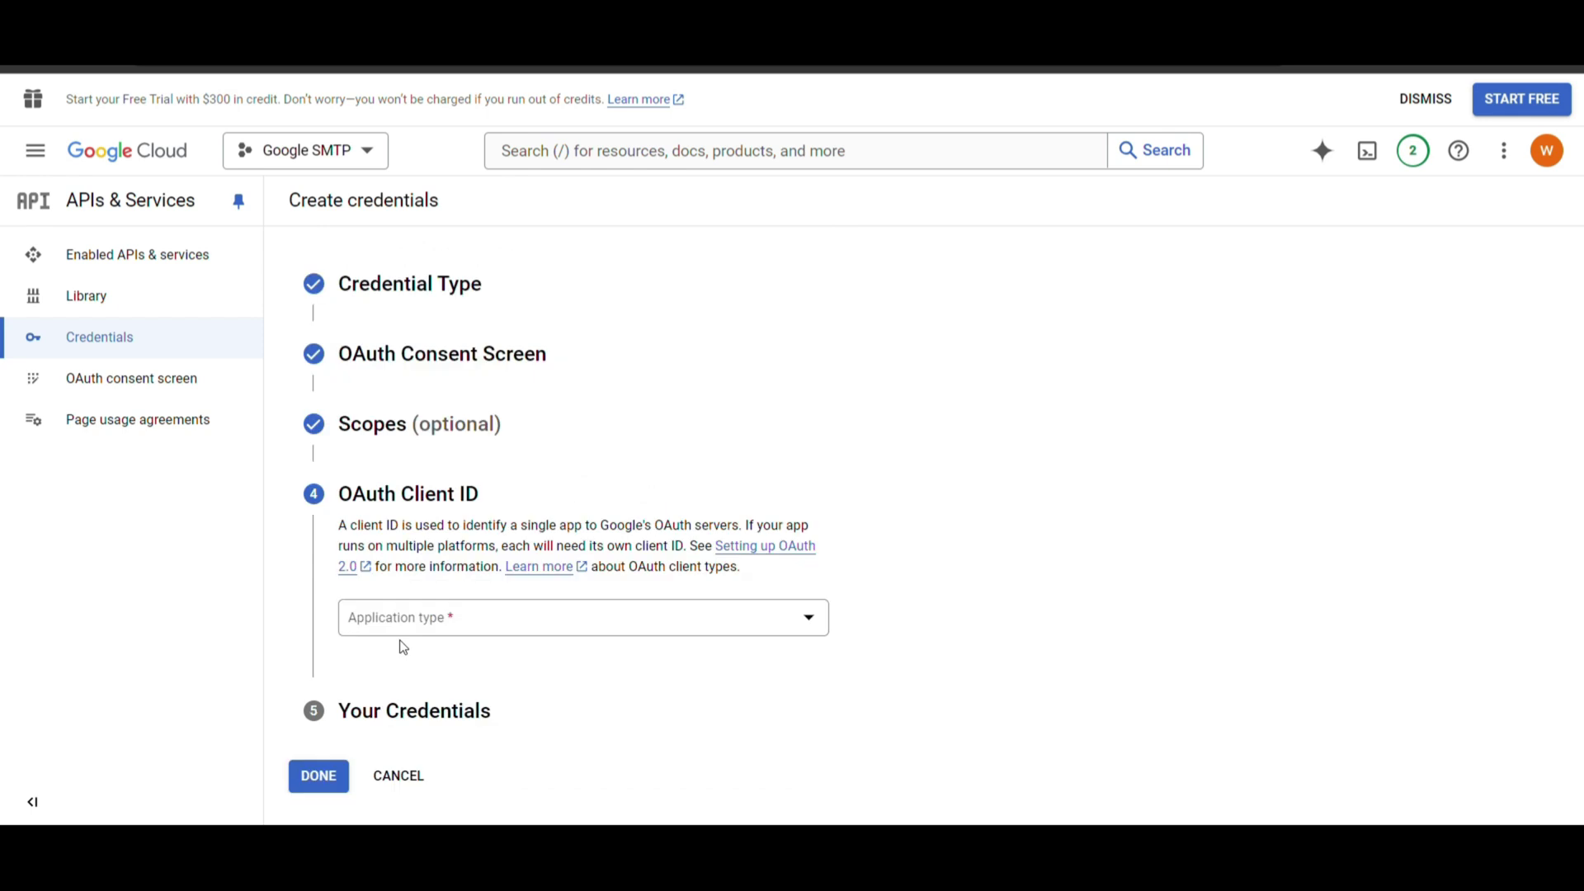
left_click(425, 619)
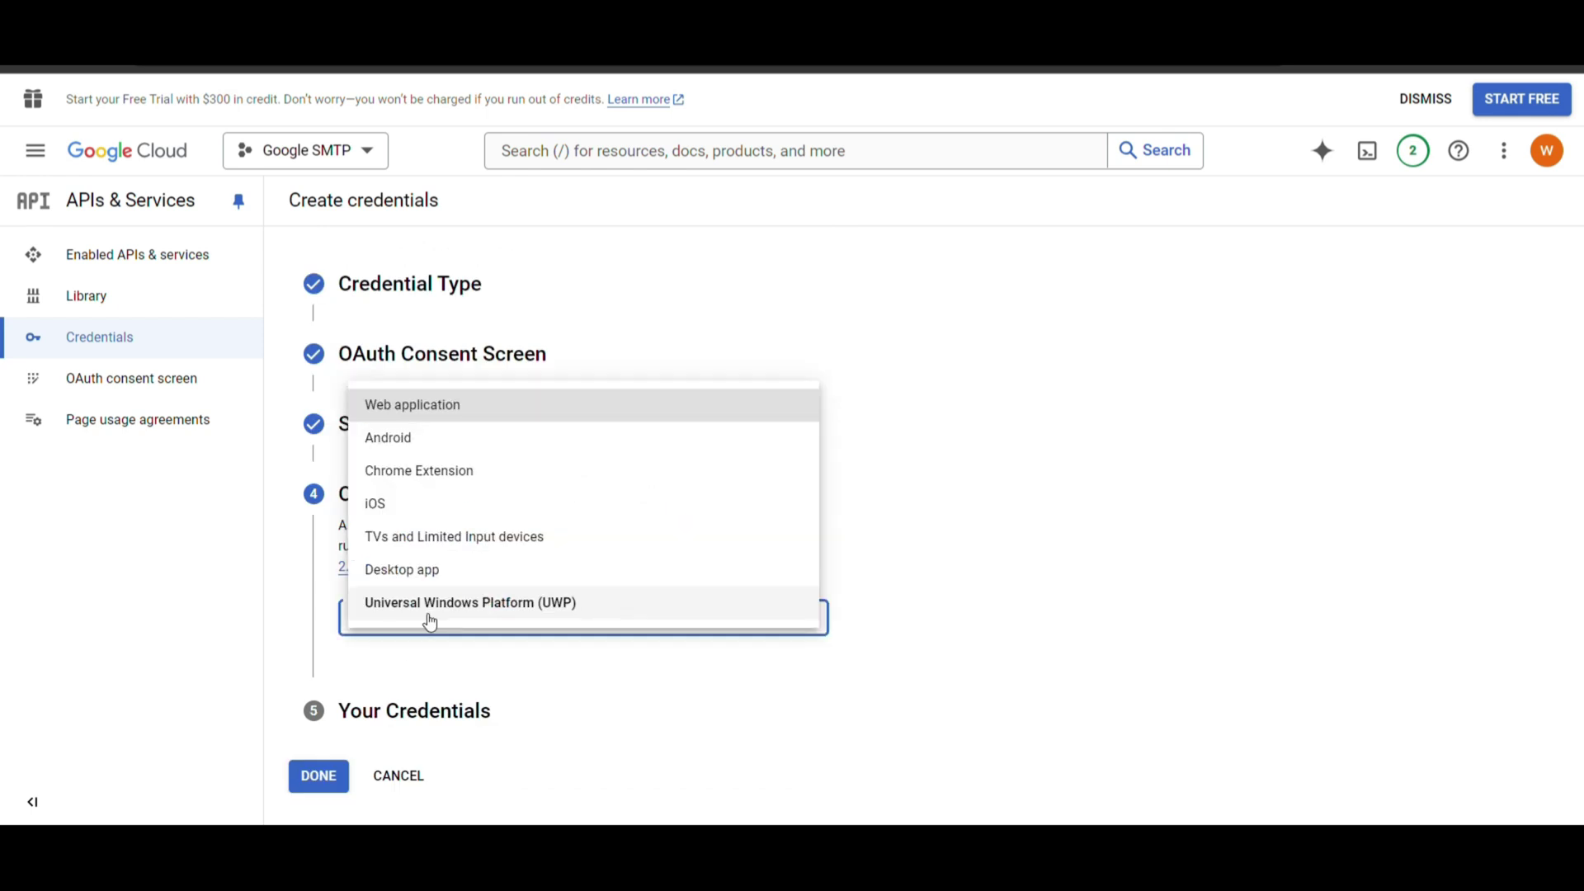
left_click(443, 420)
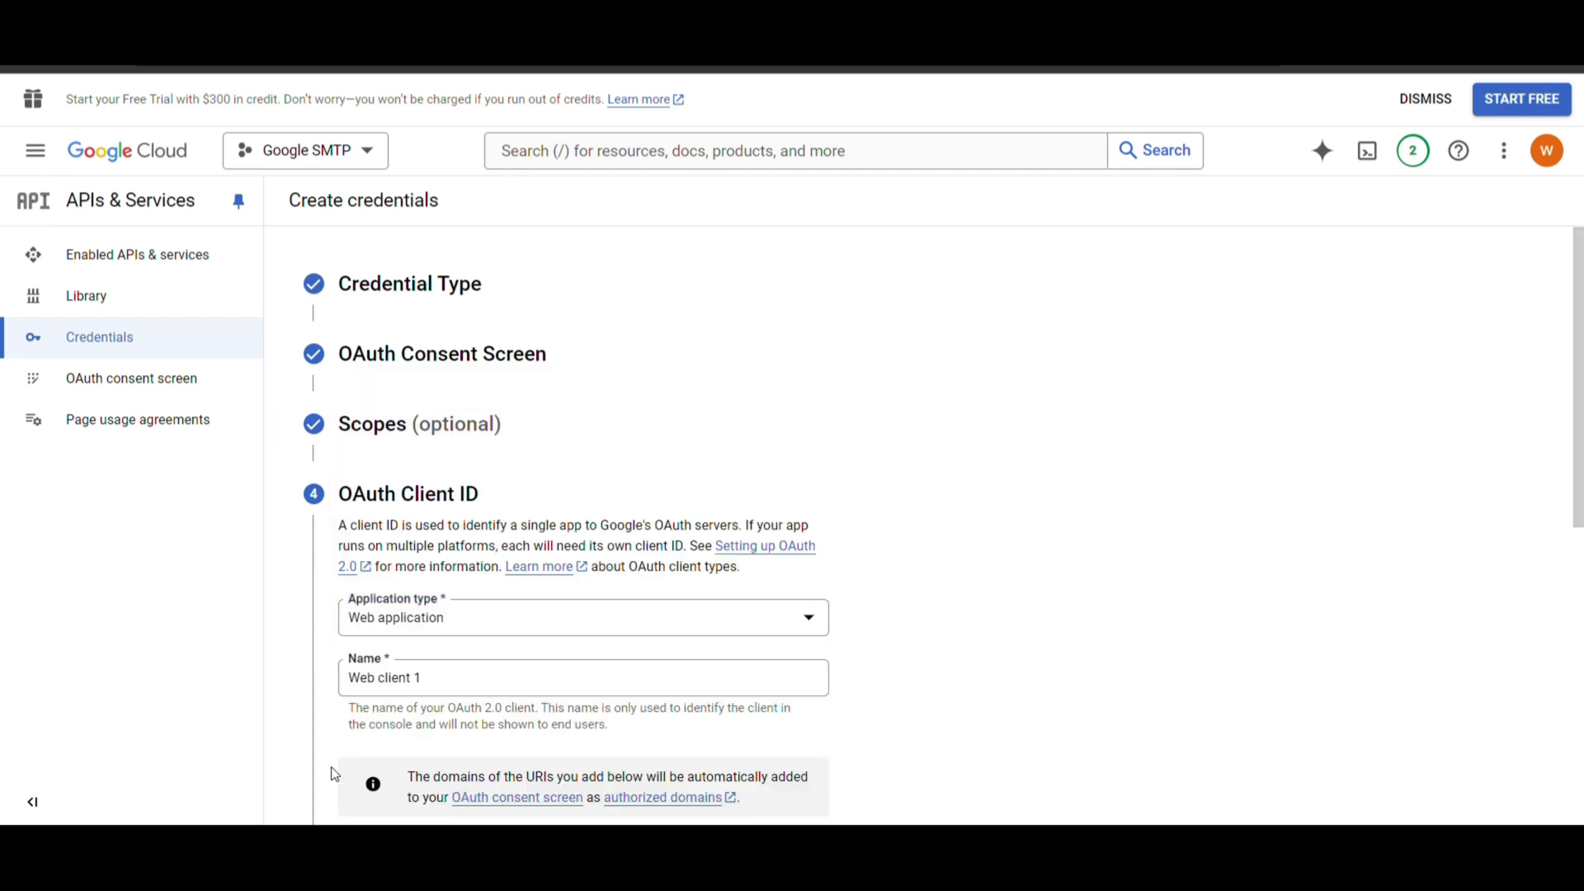
scroll(331, 768, "down", 1)
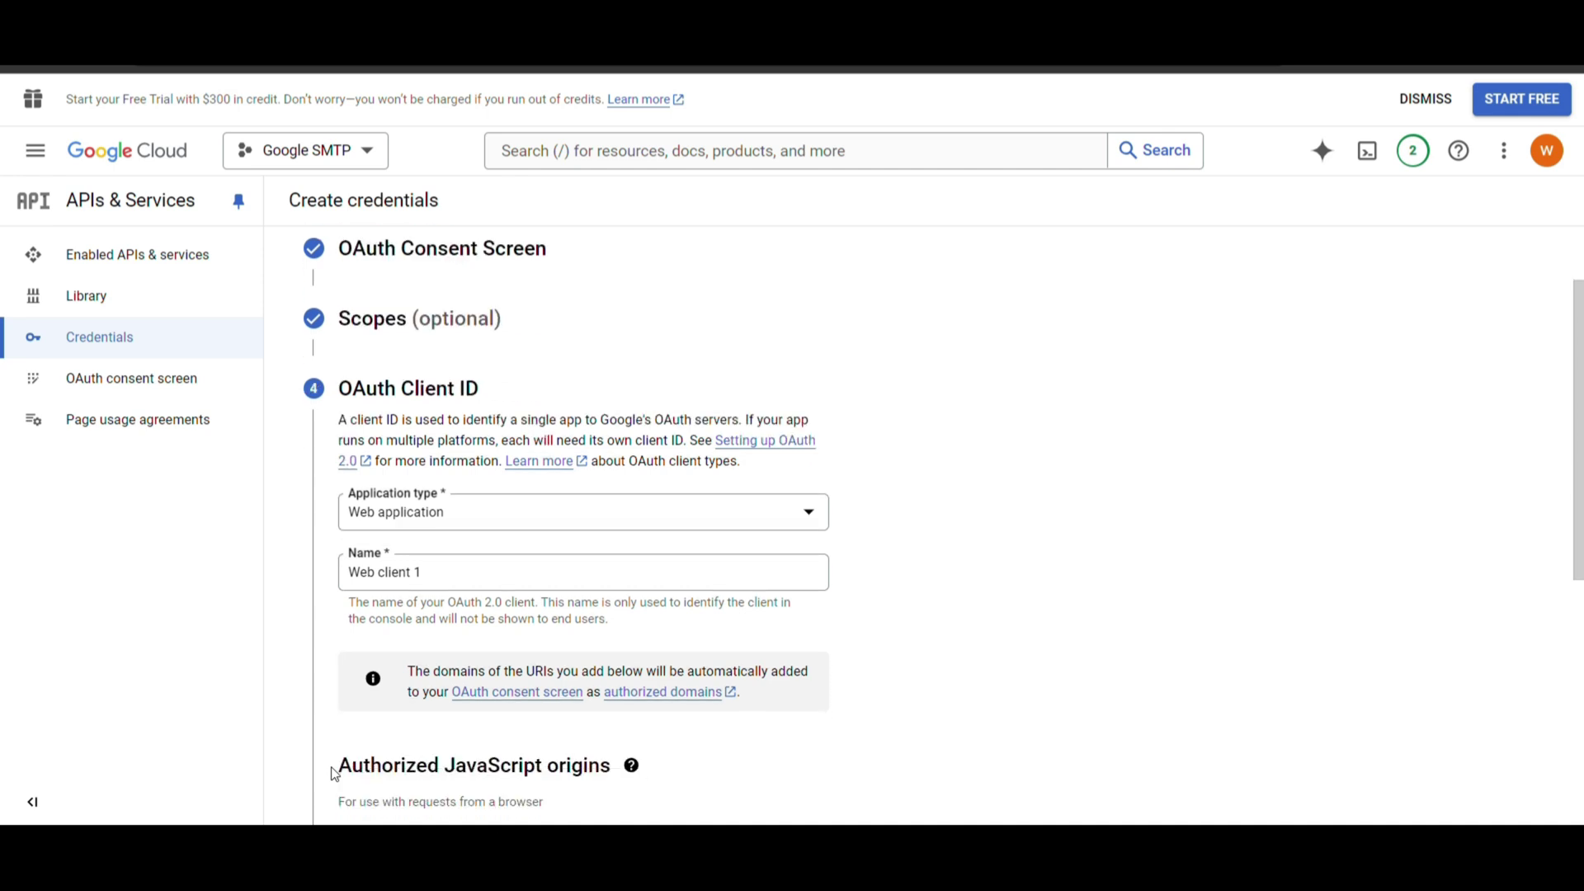
left_click(466, 514)
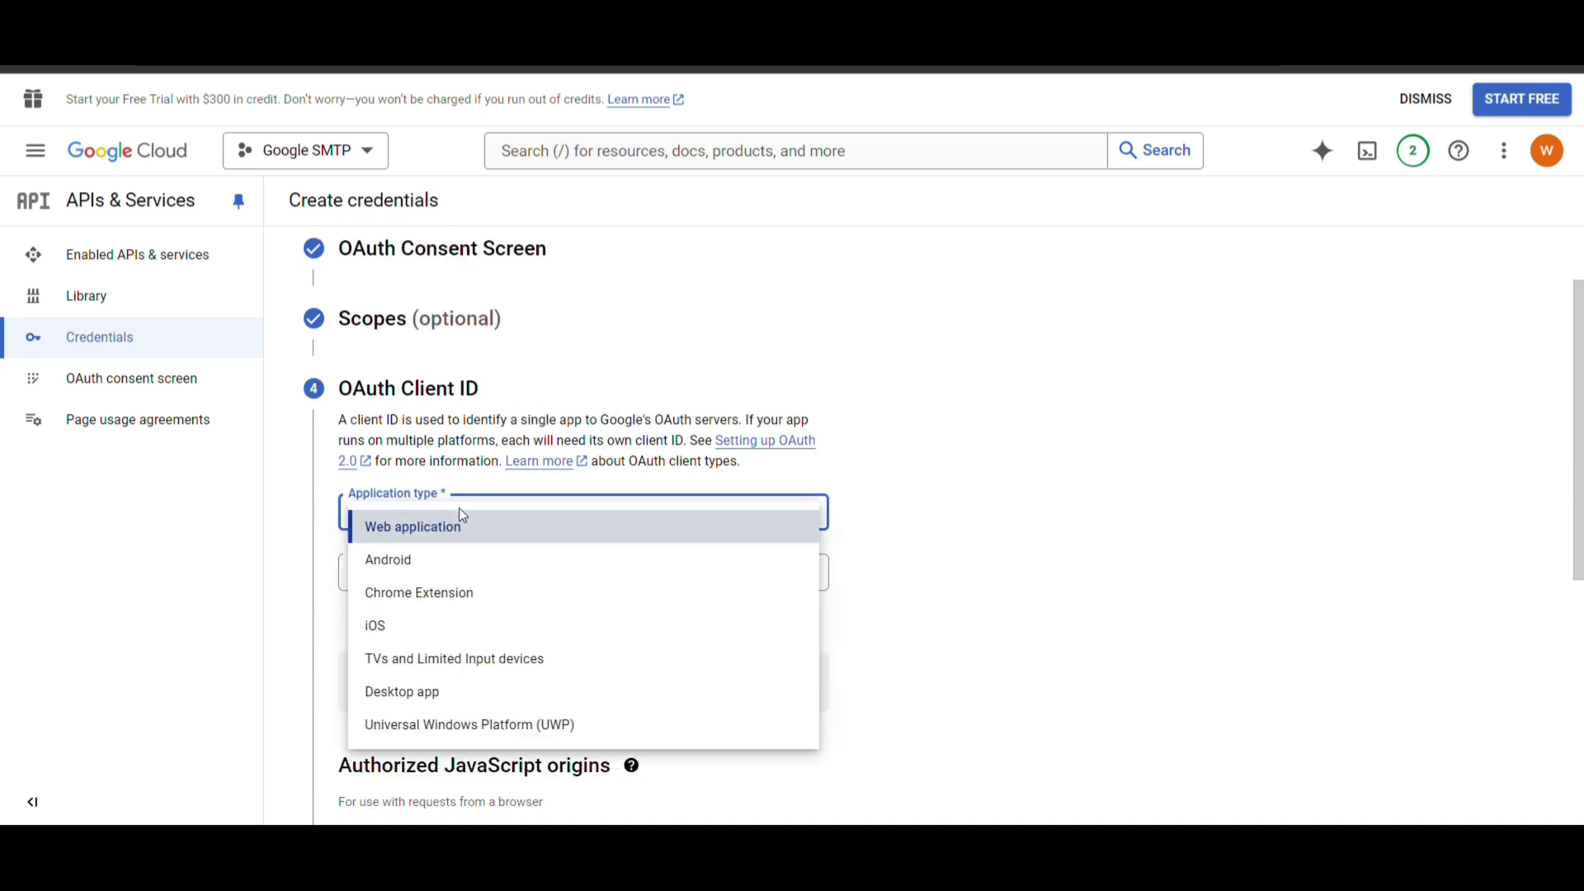
left_click(212, 583)
Step: Rename the OAuth client to 'Gmail SMTP' and scroll to Authorized redirect URIs
left_click(479, 580)
key("ctrl+a")
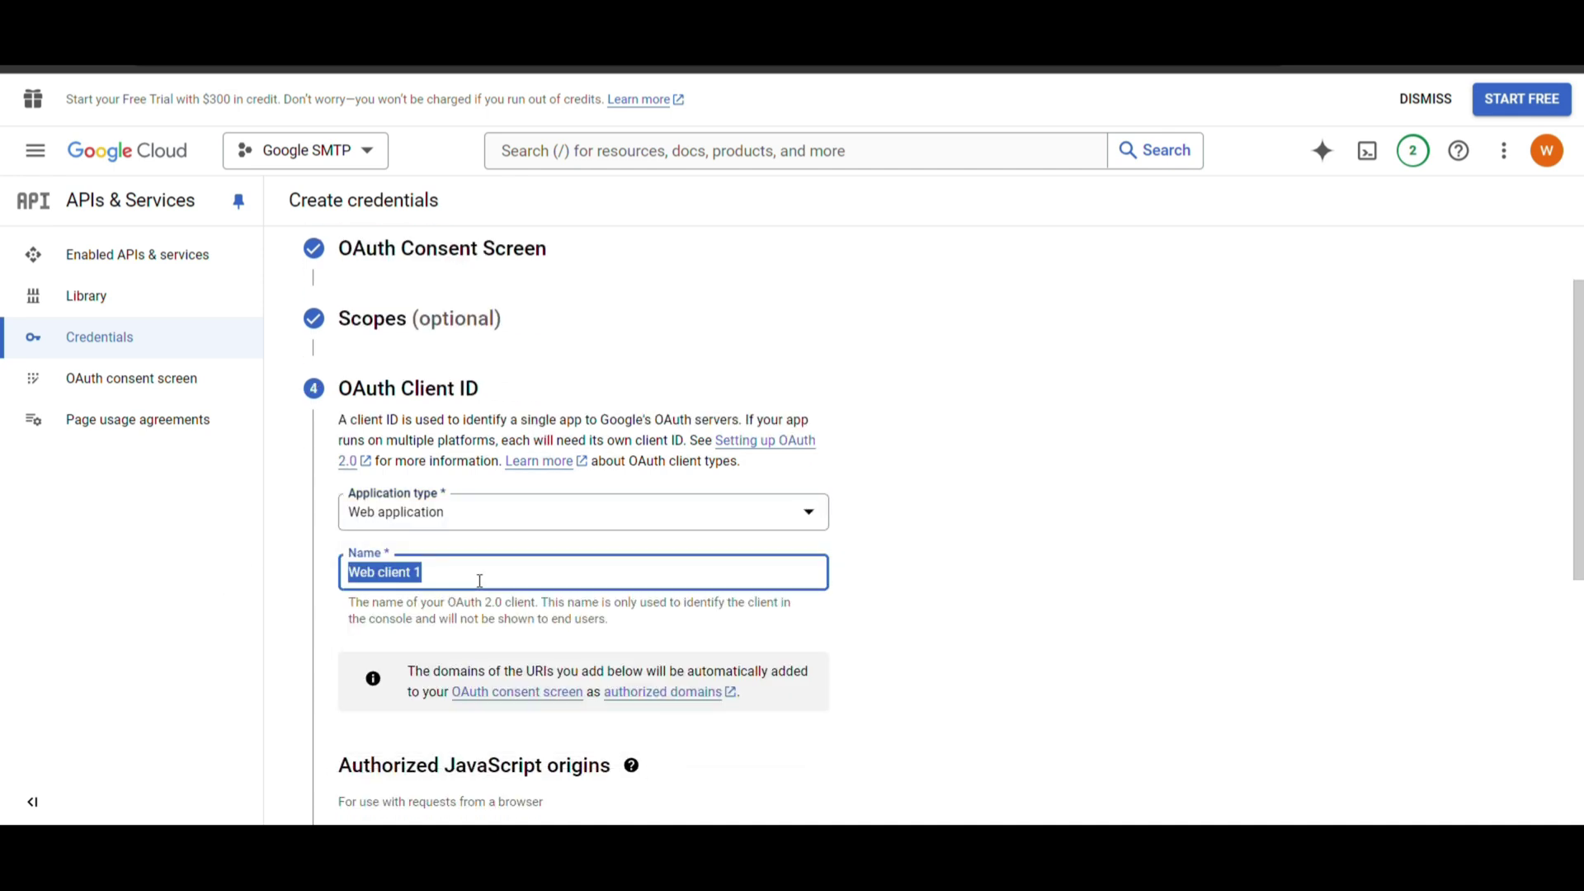
key("BackSpace")
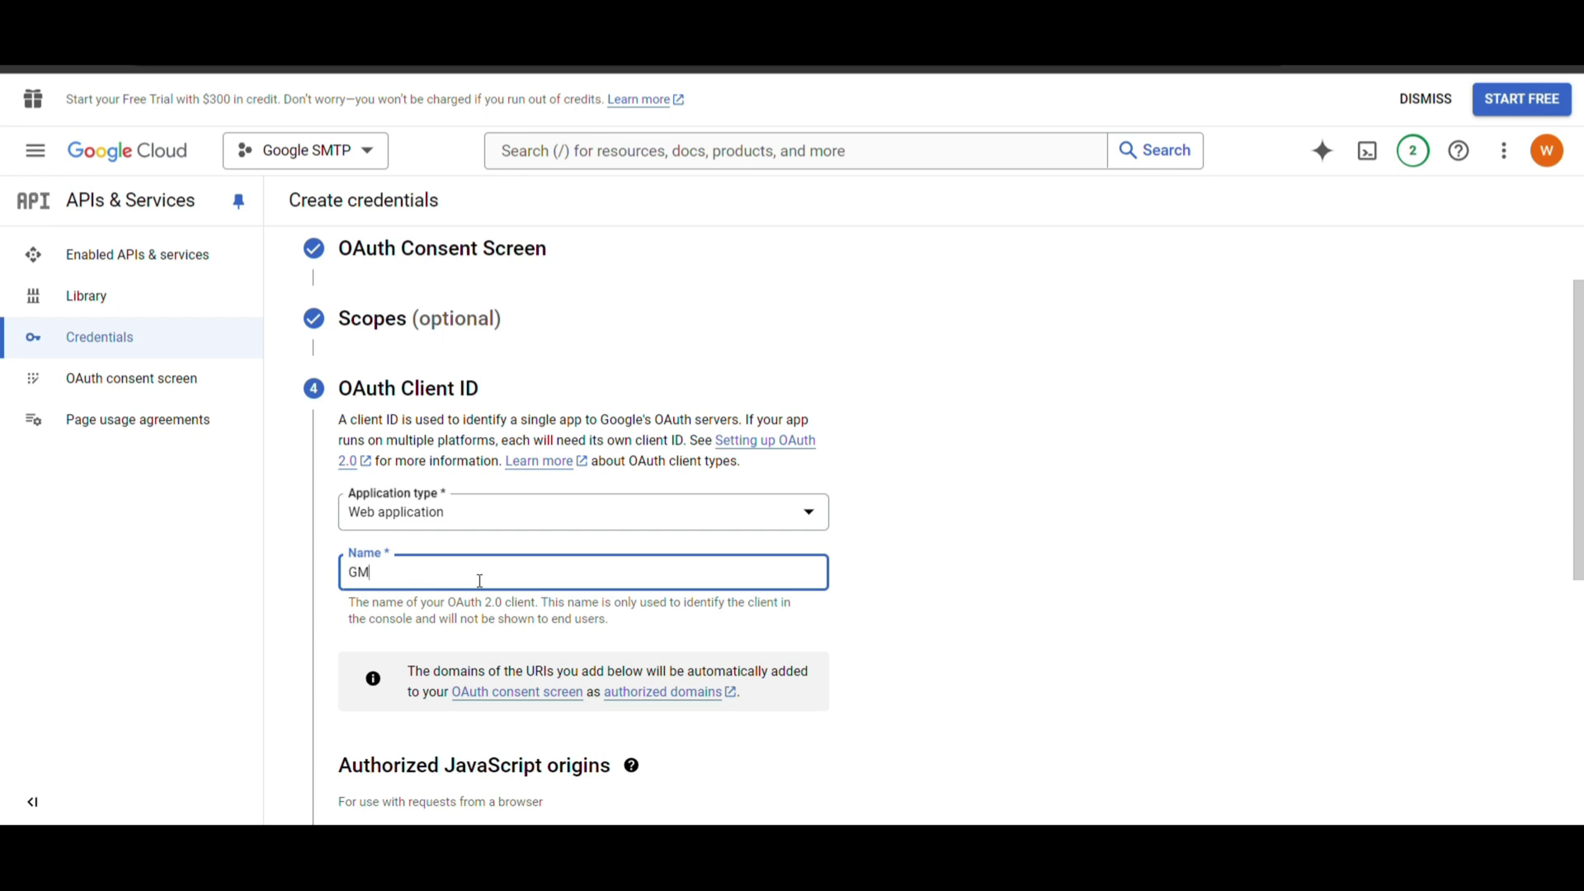
type("MTP")
scroll(479, 577, "down", 3)
scroll(487, 557, "down", 1)
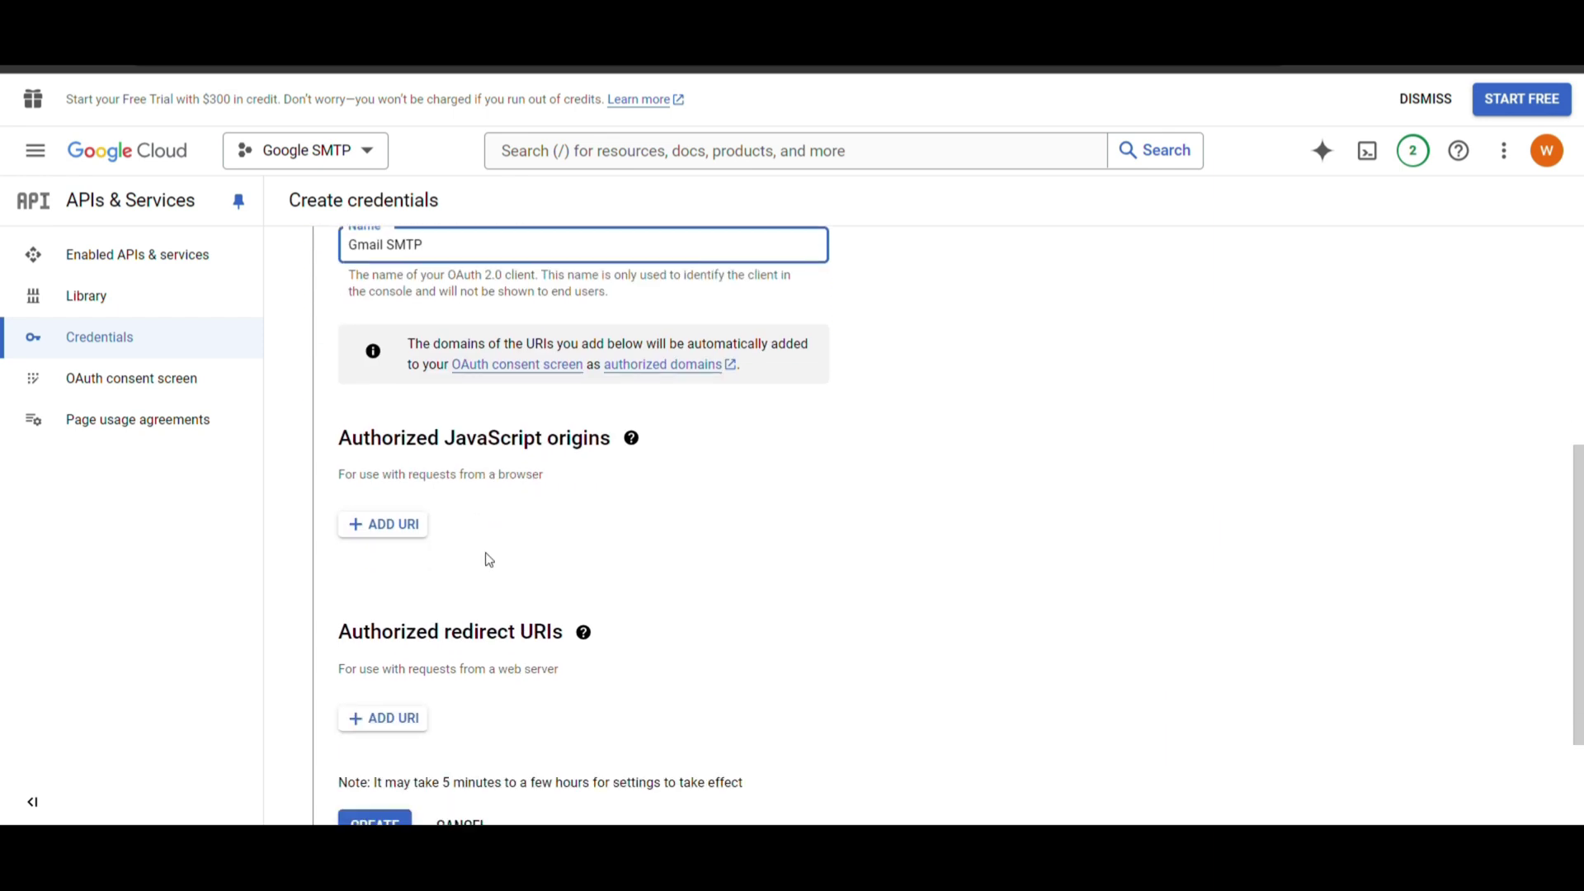
scroll(479, 561, "down", 2)
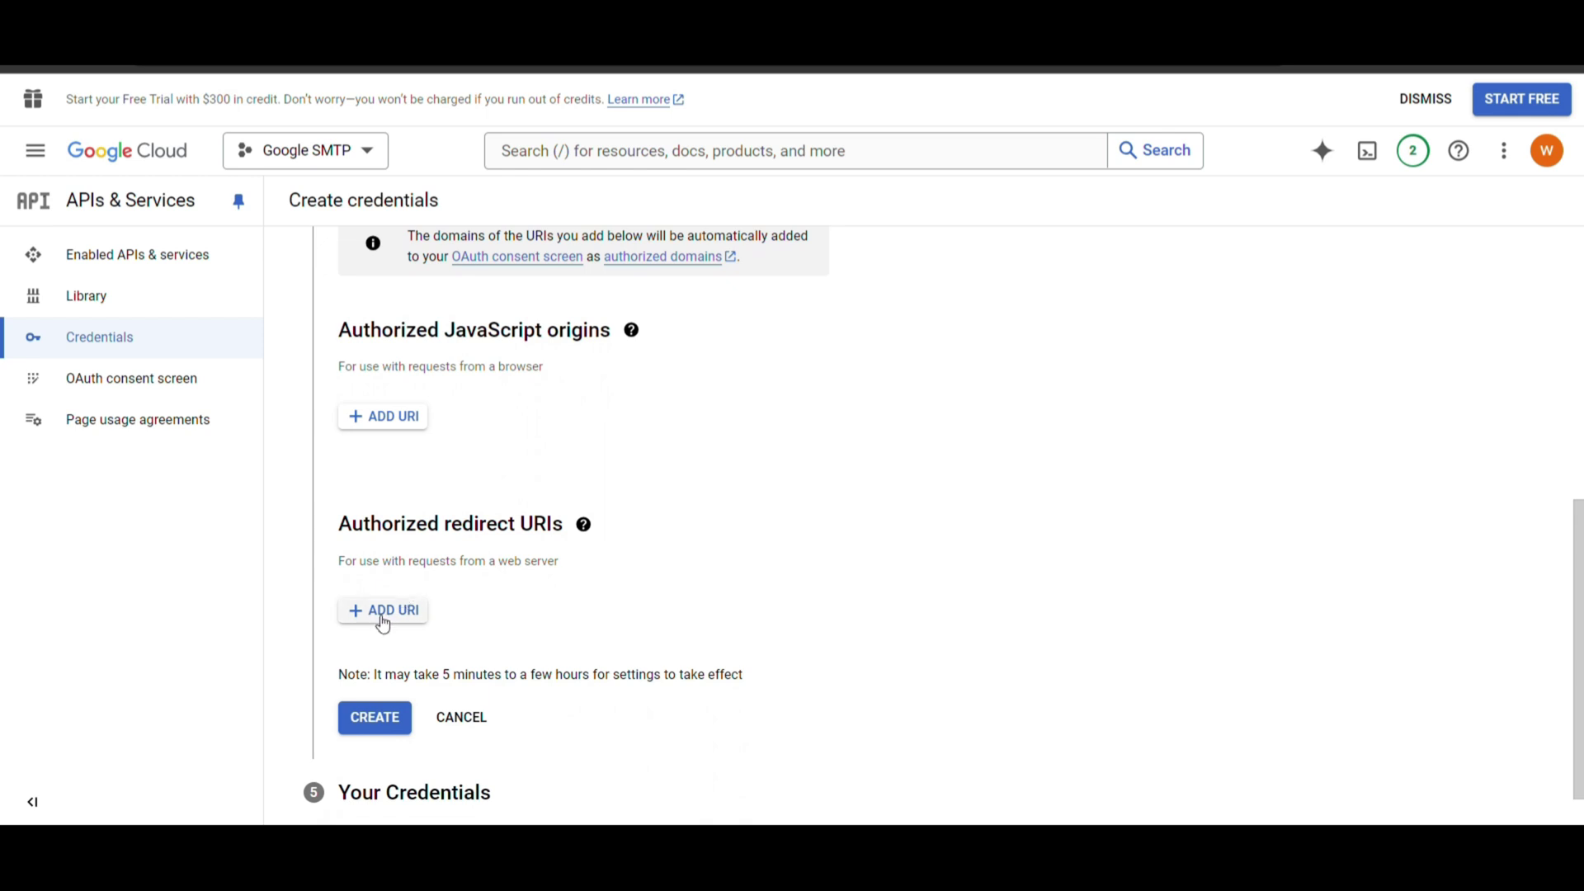
Step: Paste the WP Mail SMTP redirect URL as URIs 1 and create the OAuth web client
scroll(429, 540, "down", 1)
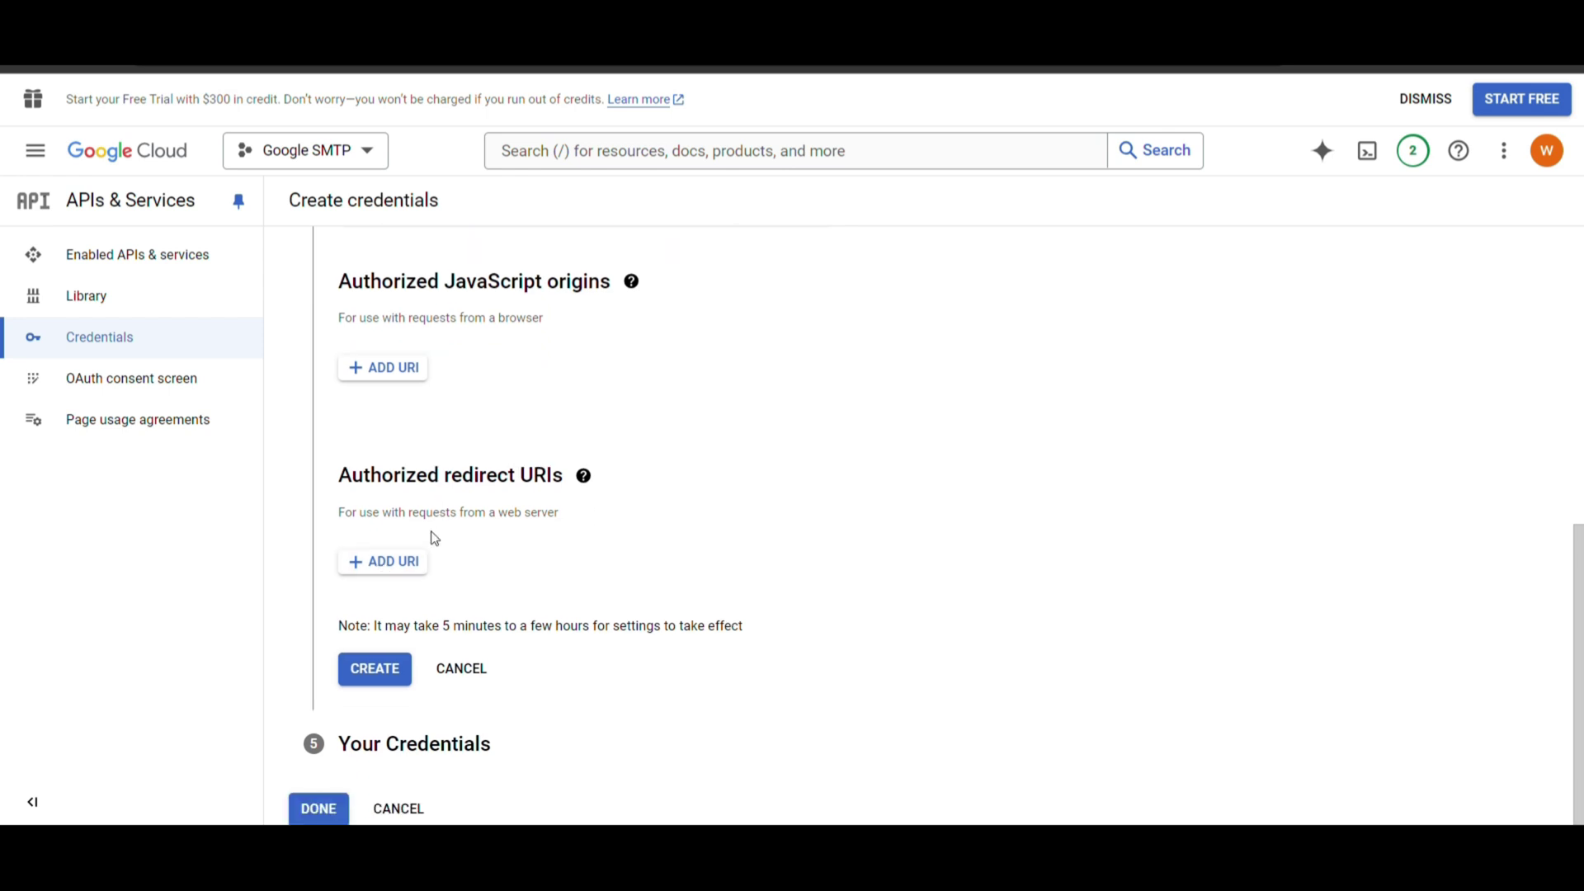
left_click(391, 563)
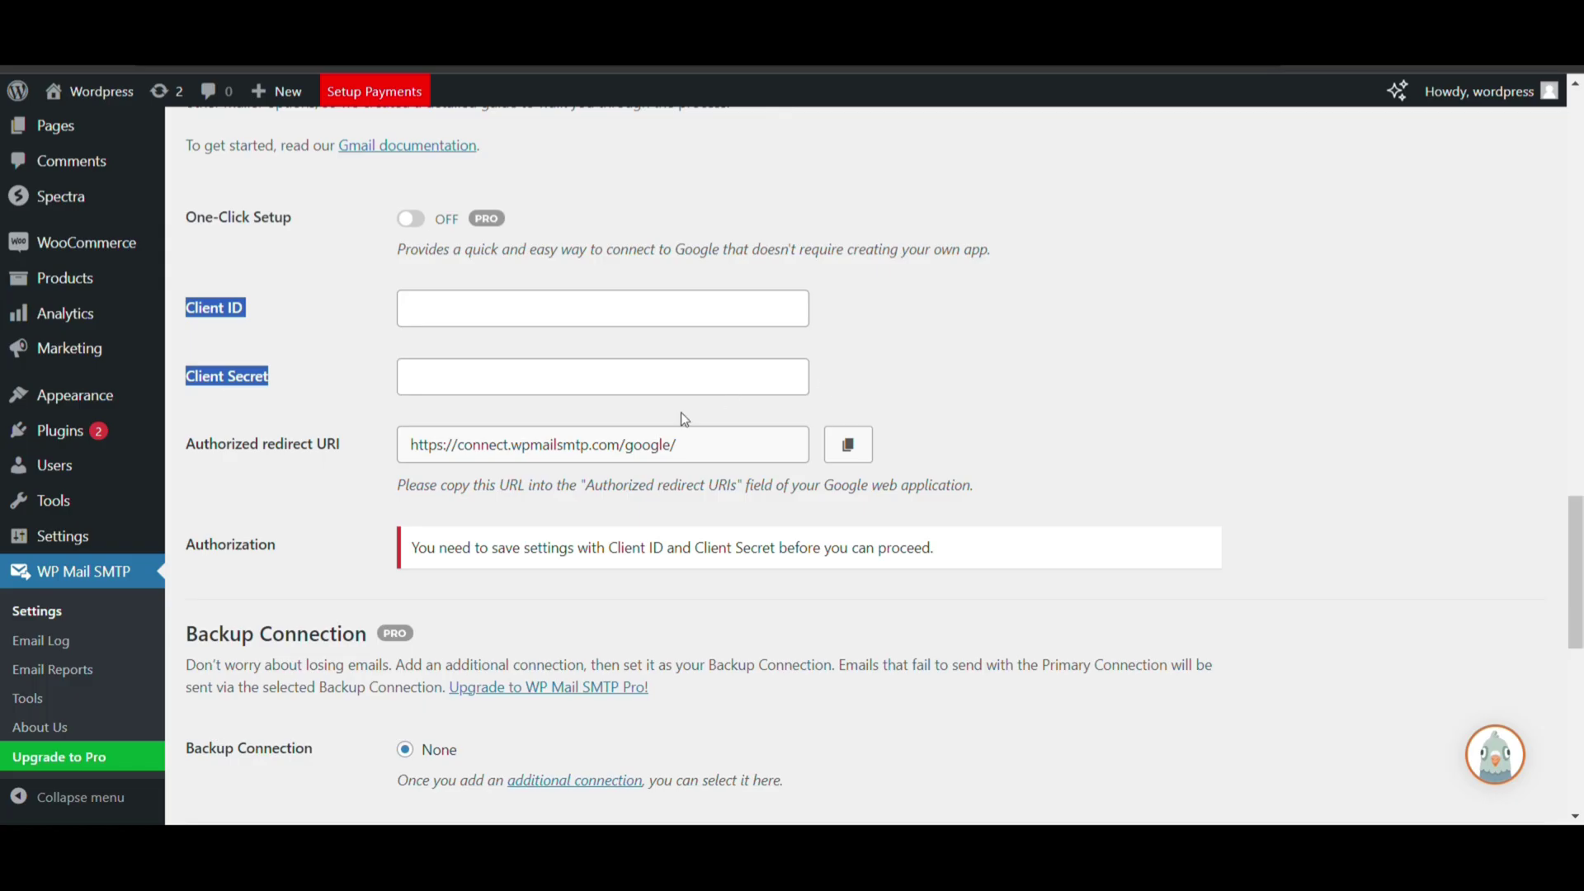
left_click(848, 445)
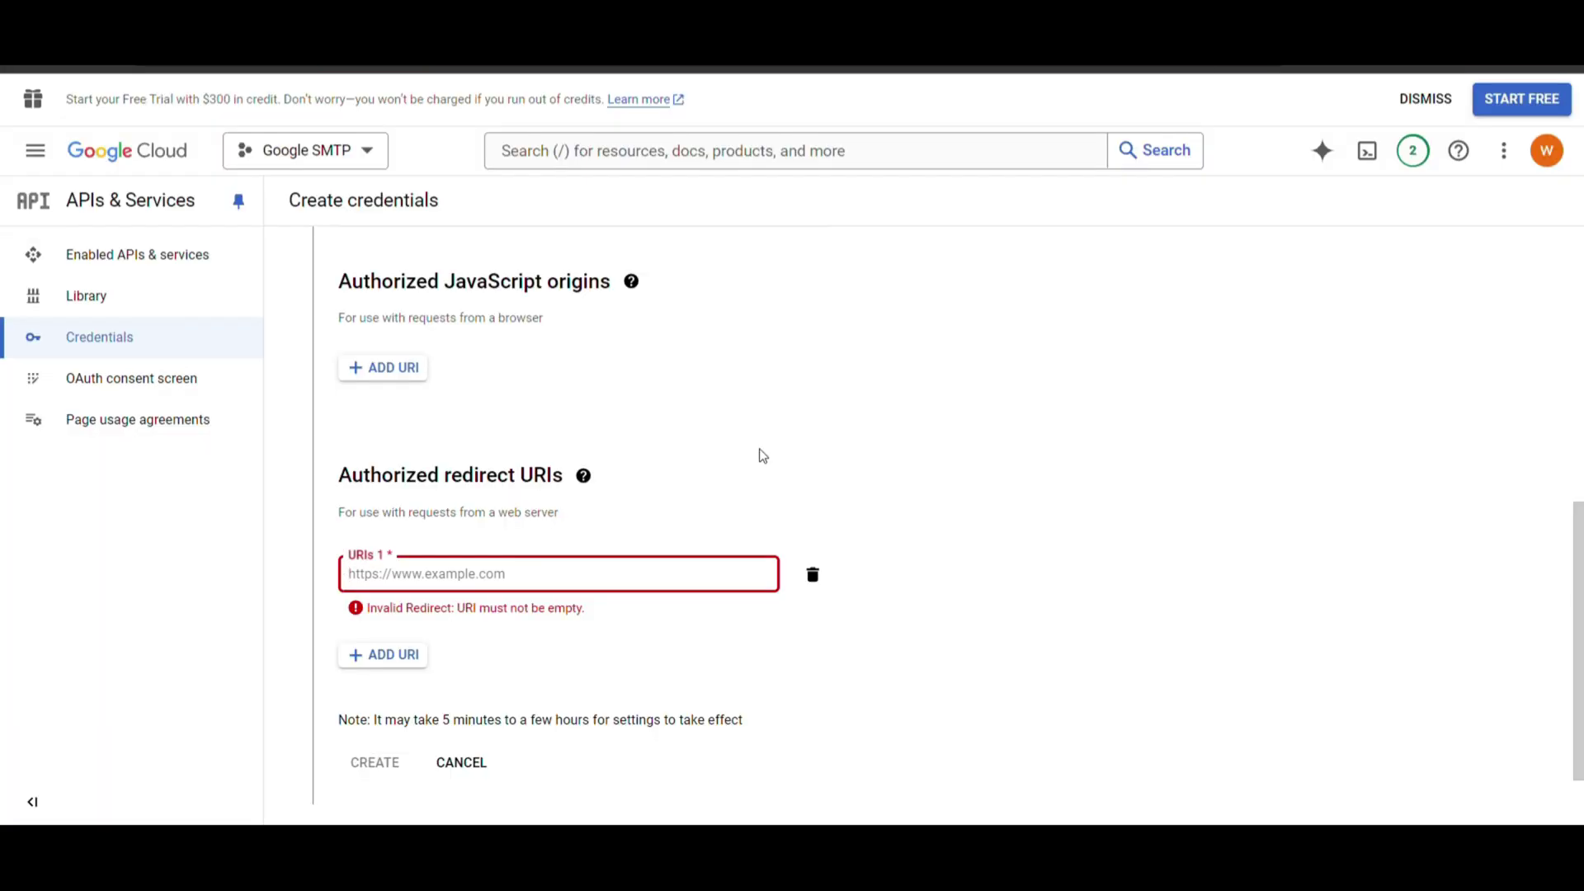
key("ctrl+v")
scroll(676, 535, "down", 1)
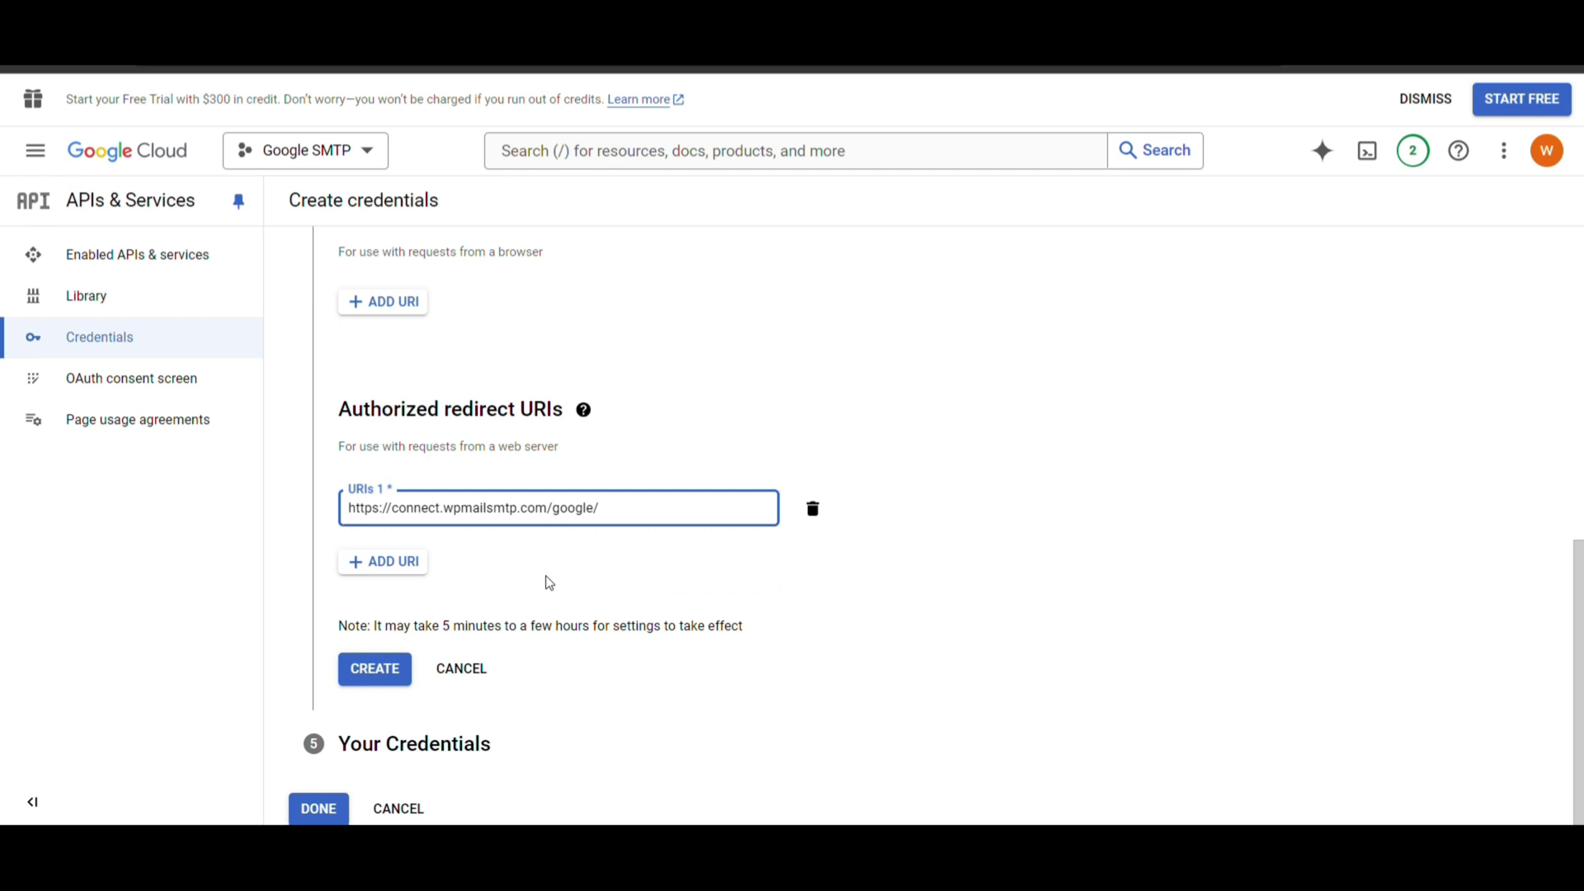
left_click(374, 669)
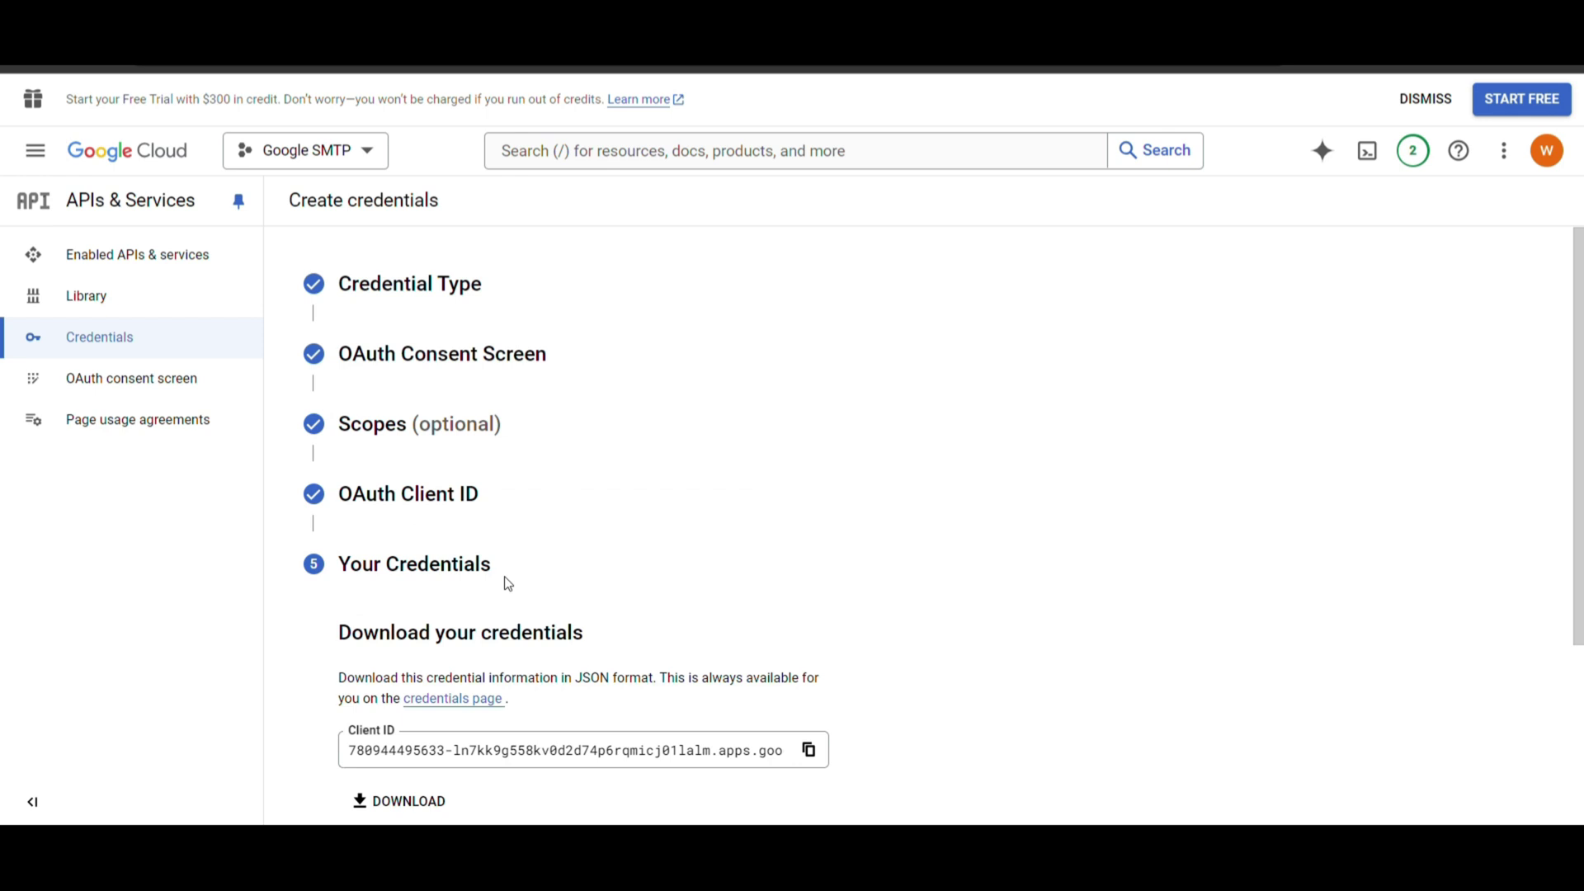
Step: Close the credentials wizard with DONE and go to the OAuth consent screen page
scroll(507, 583, "down", 3)
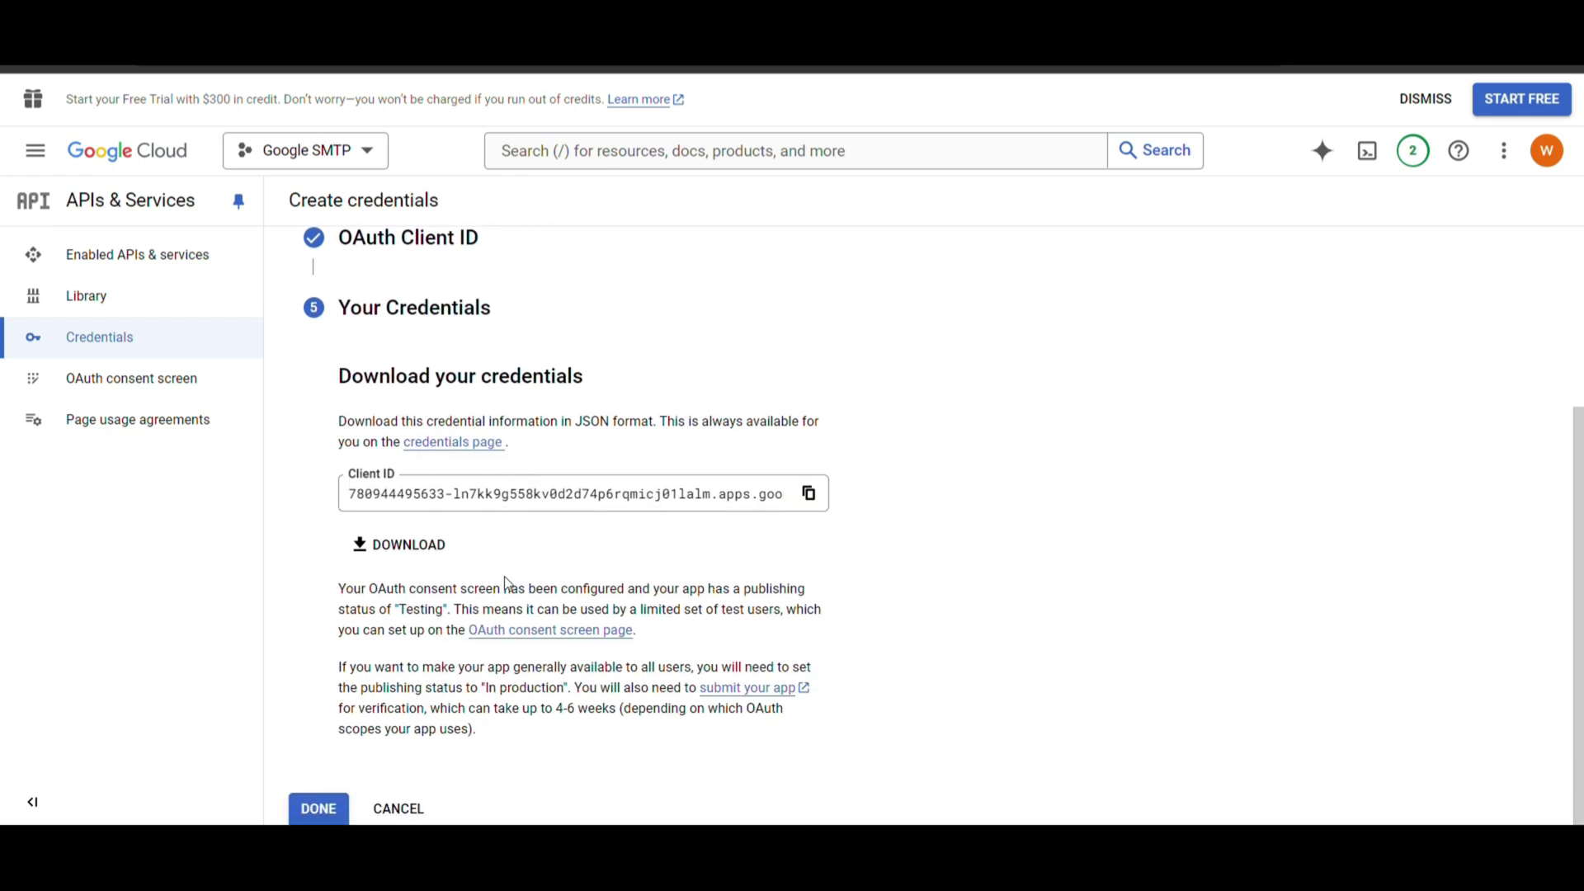
left_click(315, 812)
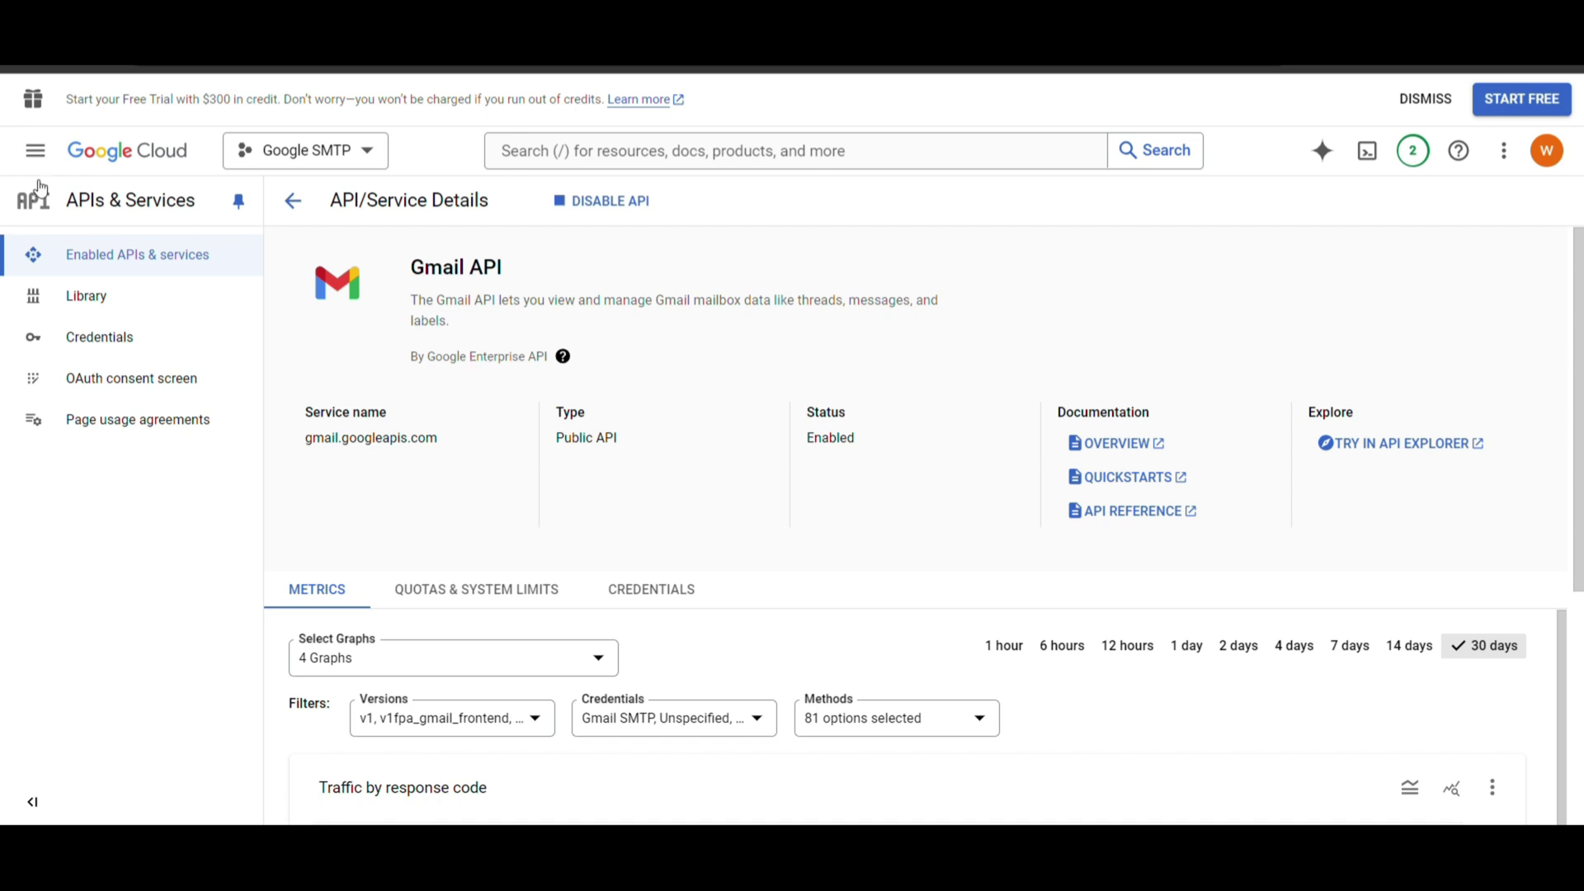
left_click(126, 381)
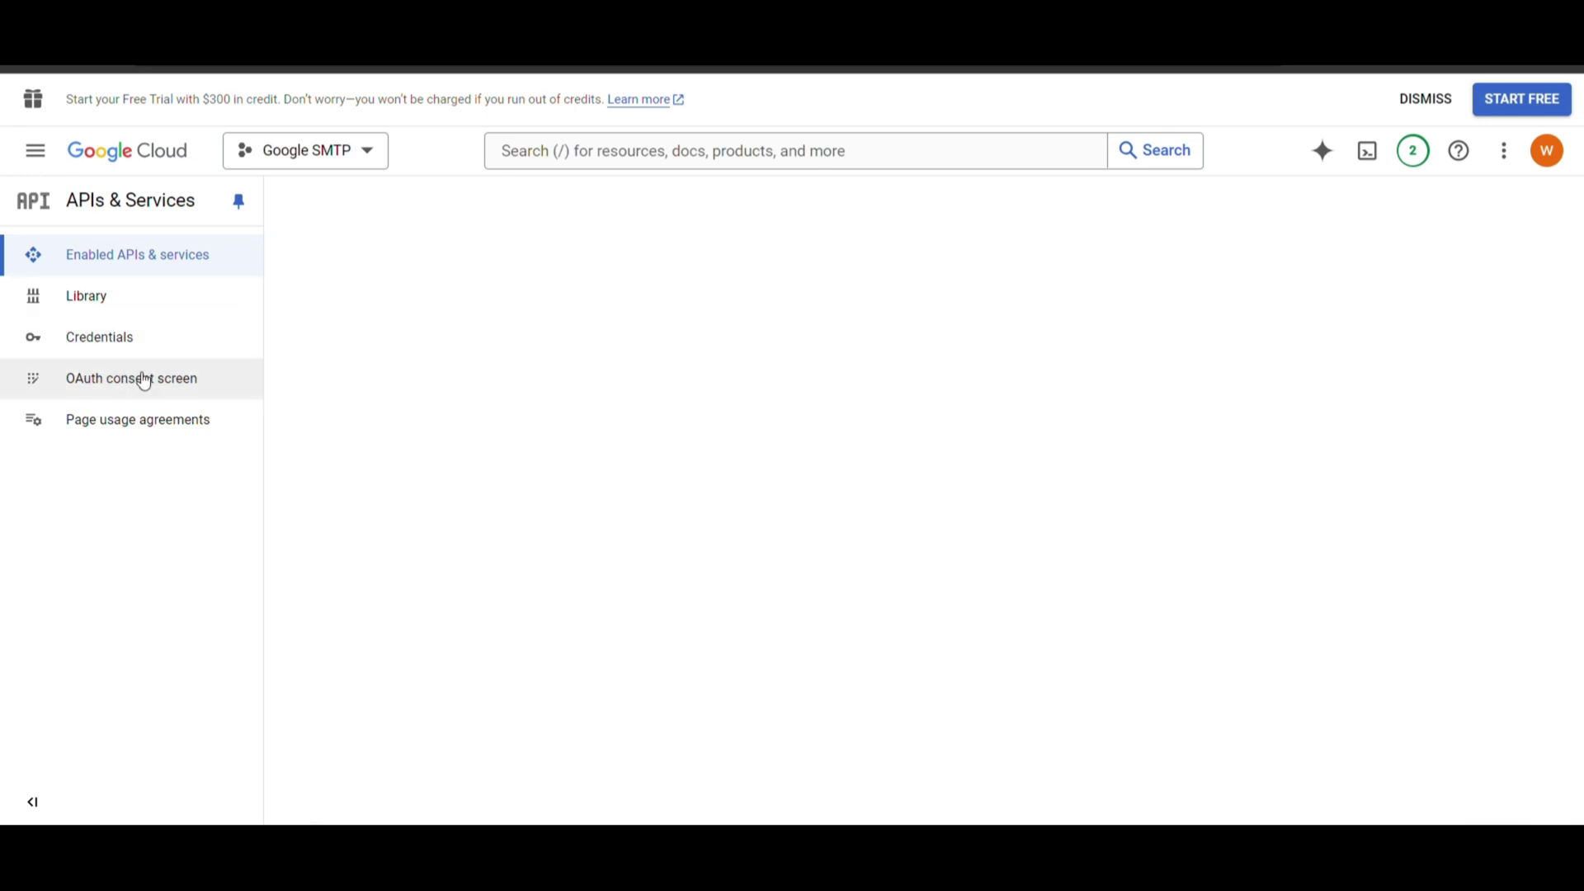
Step: Publish the SMTP app to production, confirm, and open the Credentials list
left_click(144, 381)
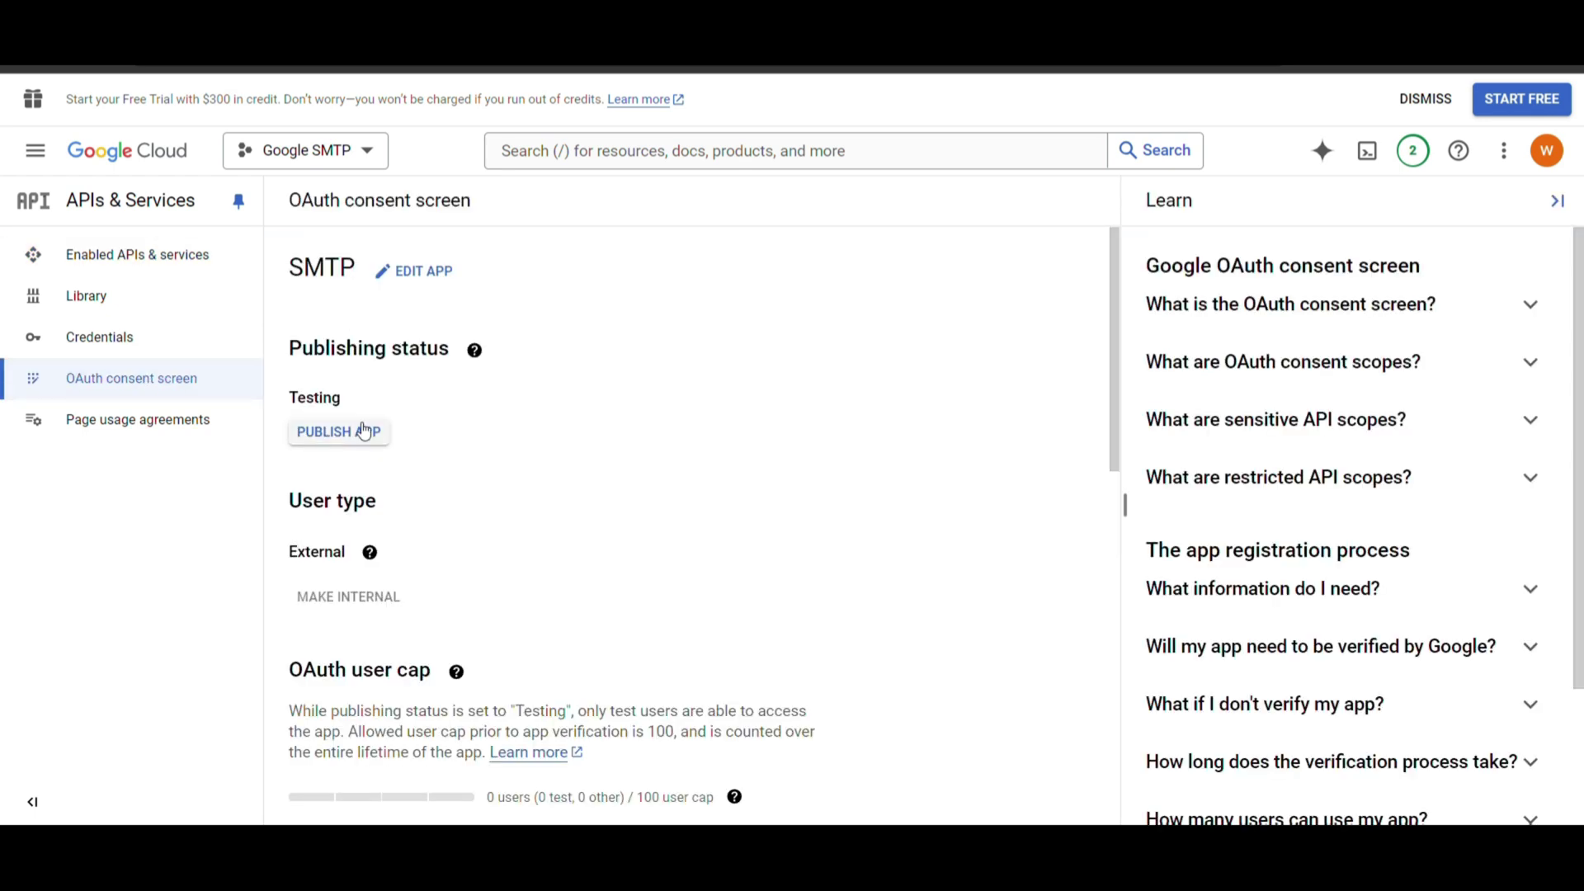
left_click(364, 431)
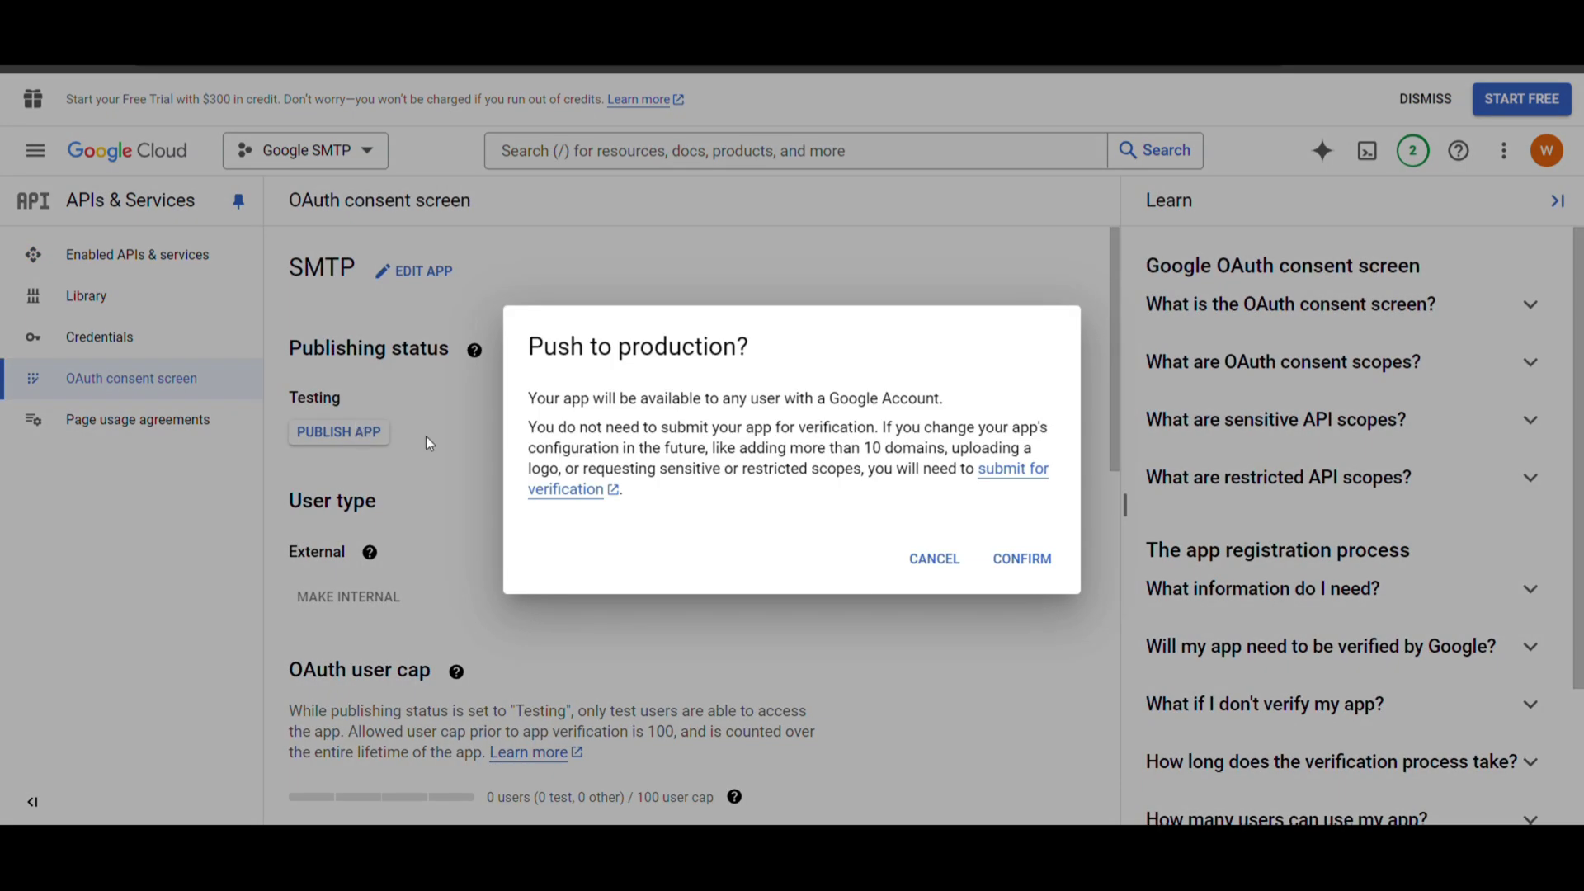
left_click(1052, 569)
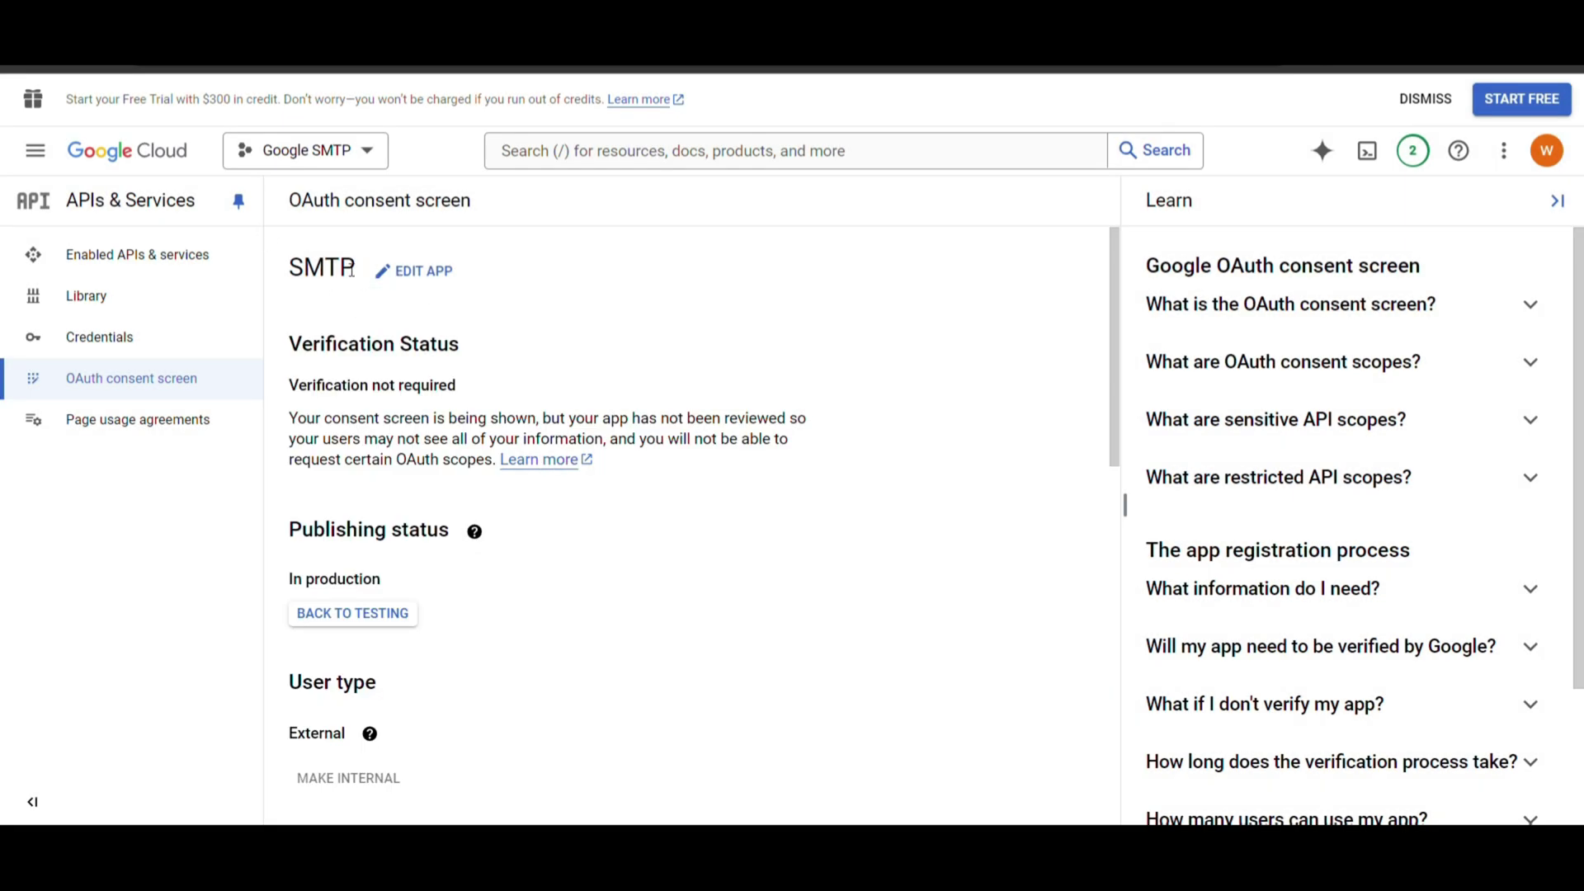
scroll(396, 540, "down", 1)
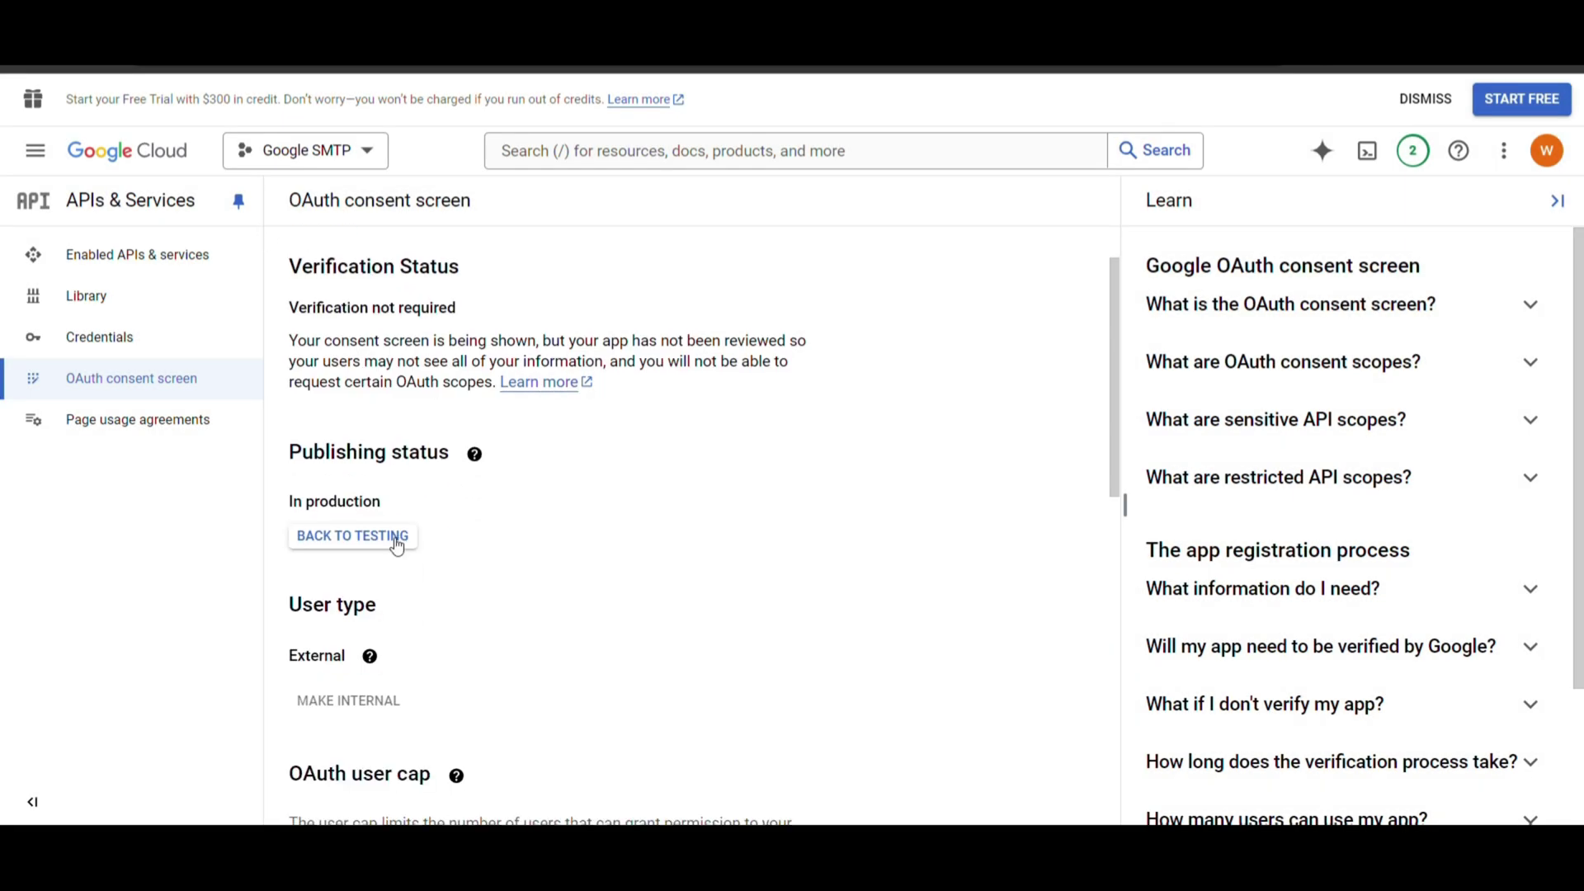
scroll(396, 544, "down", 1)
left_click(120, 334)
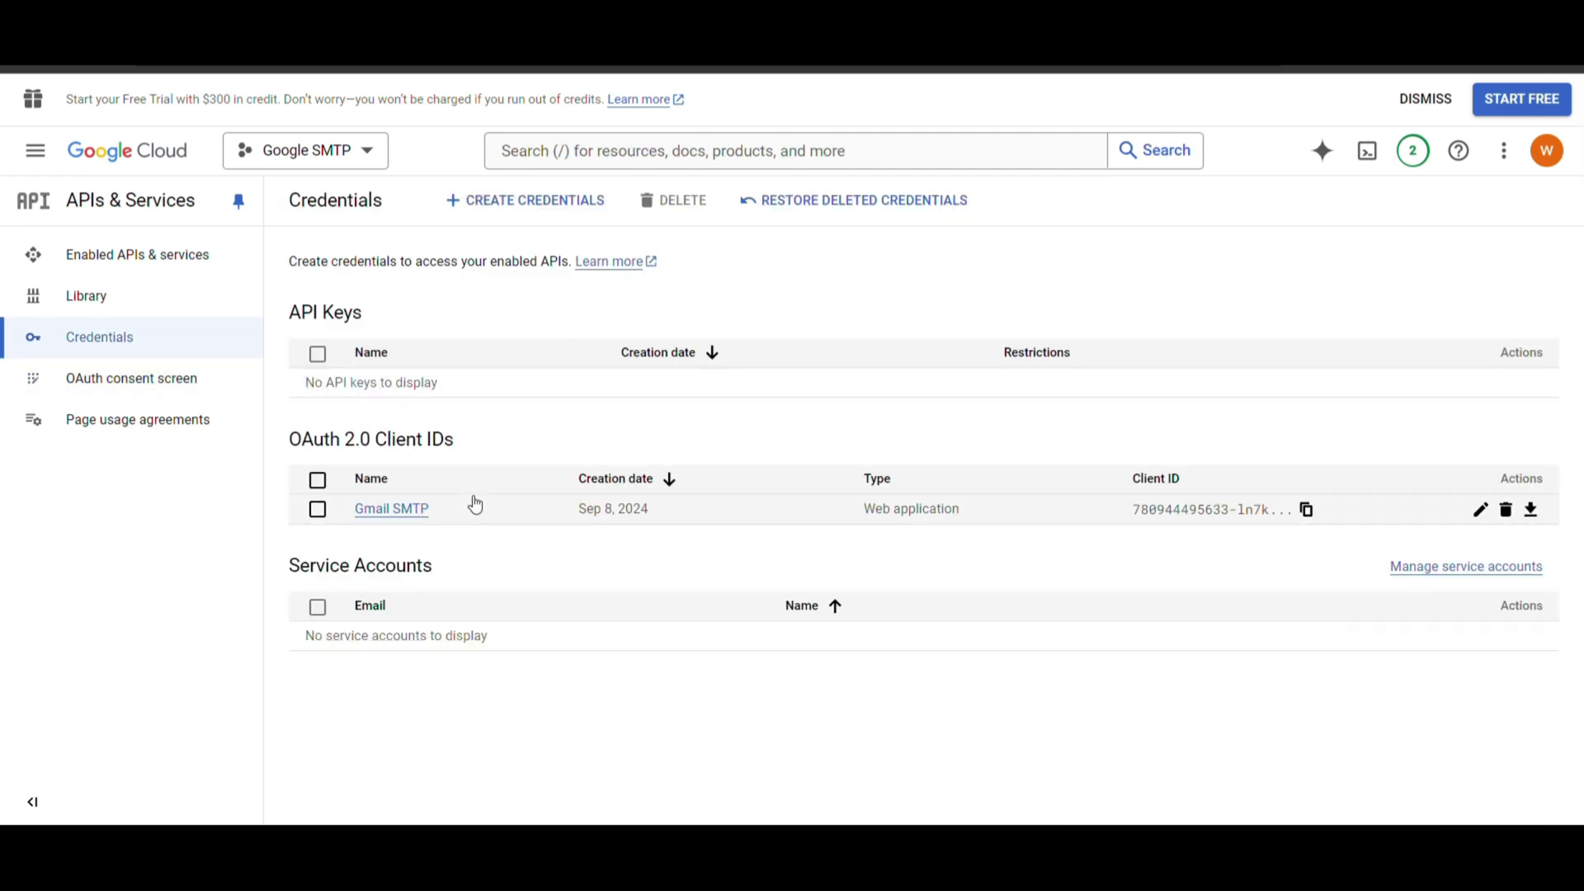
Step: Open the Gmail SMTP OAuth client, paste its Client ID into WP Mail SMTP, and copy its secret
left_click(1480, 509)
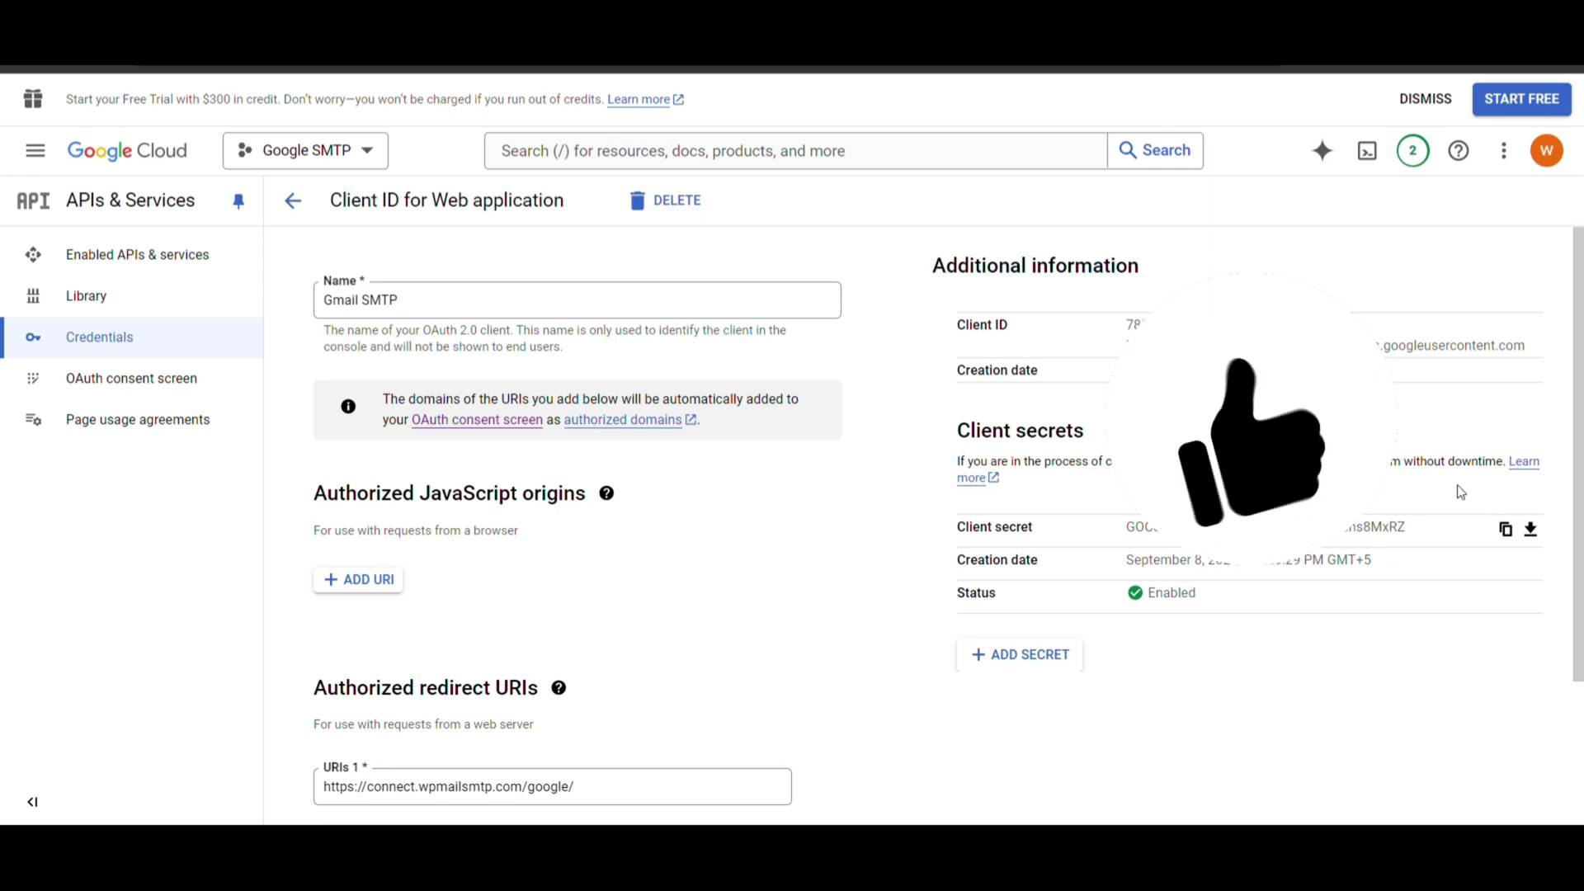
left_click_drag(1134, 324, 1531, 346)
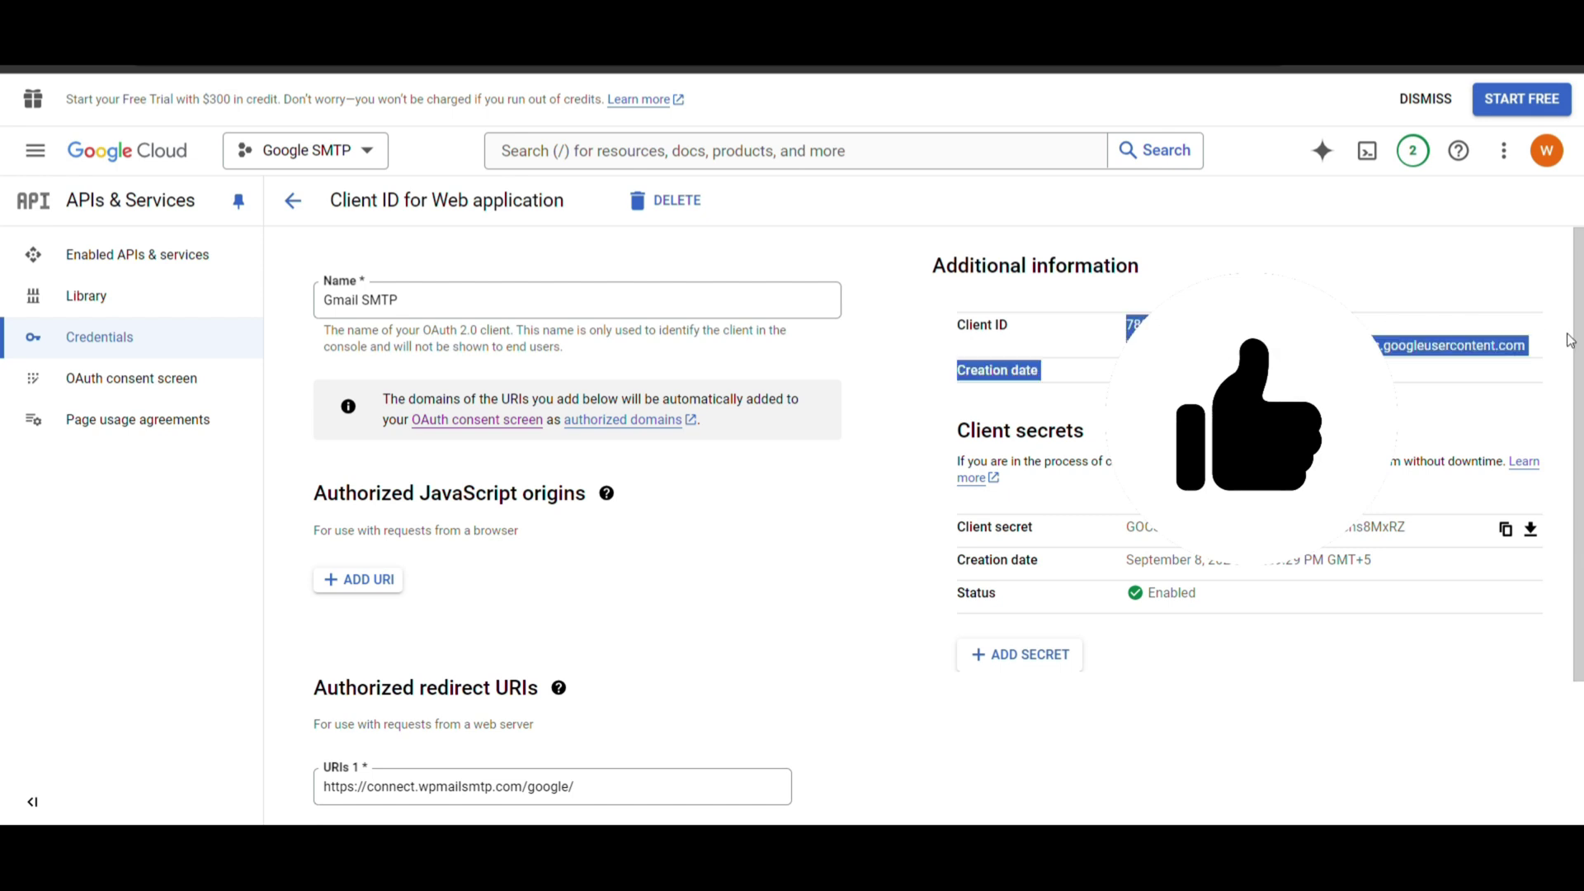
left_click(1530, 346)
double_click(1530, 346)
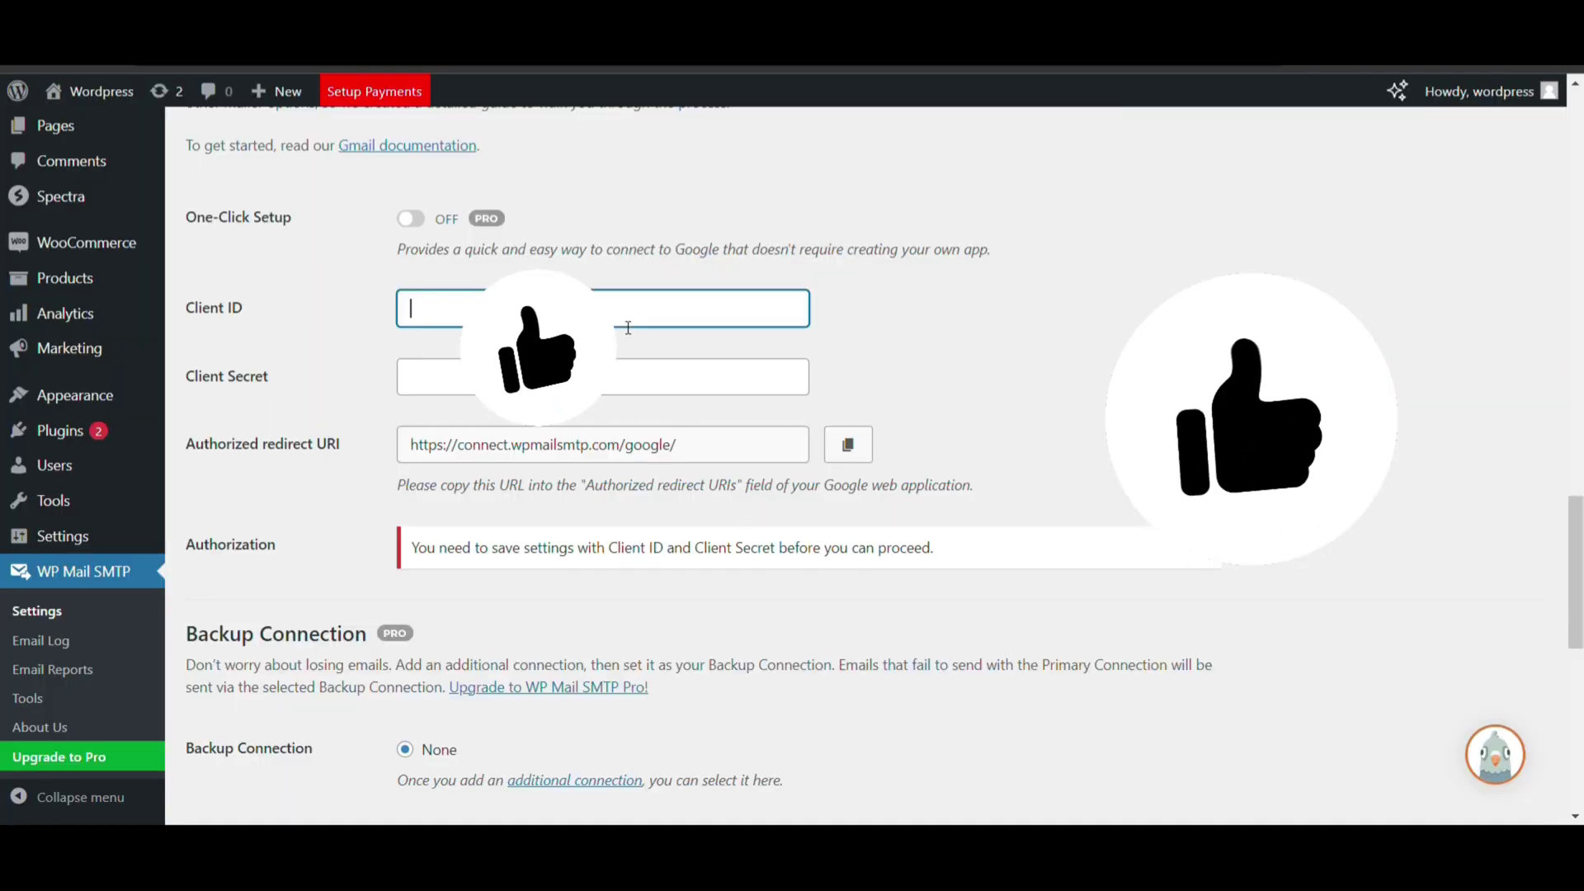
key("ctrl+v")
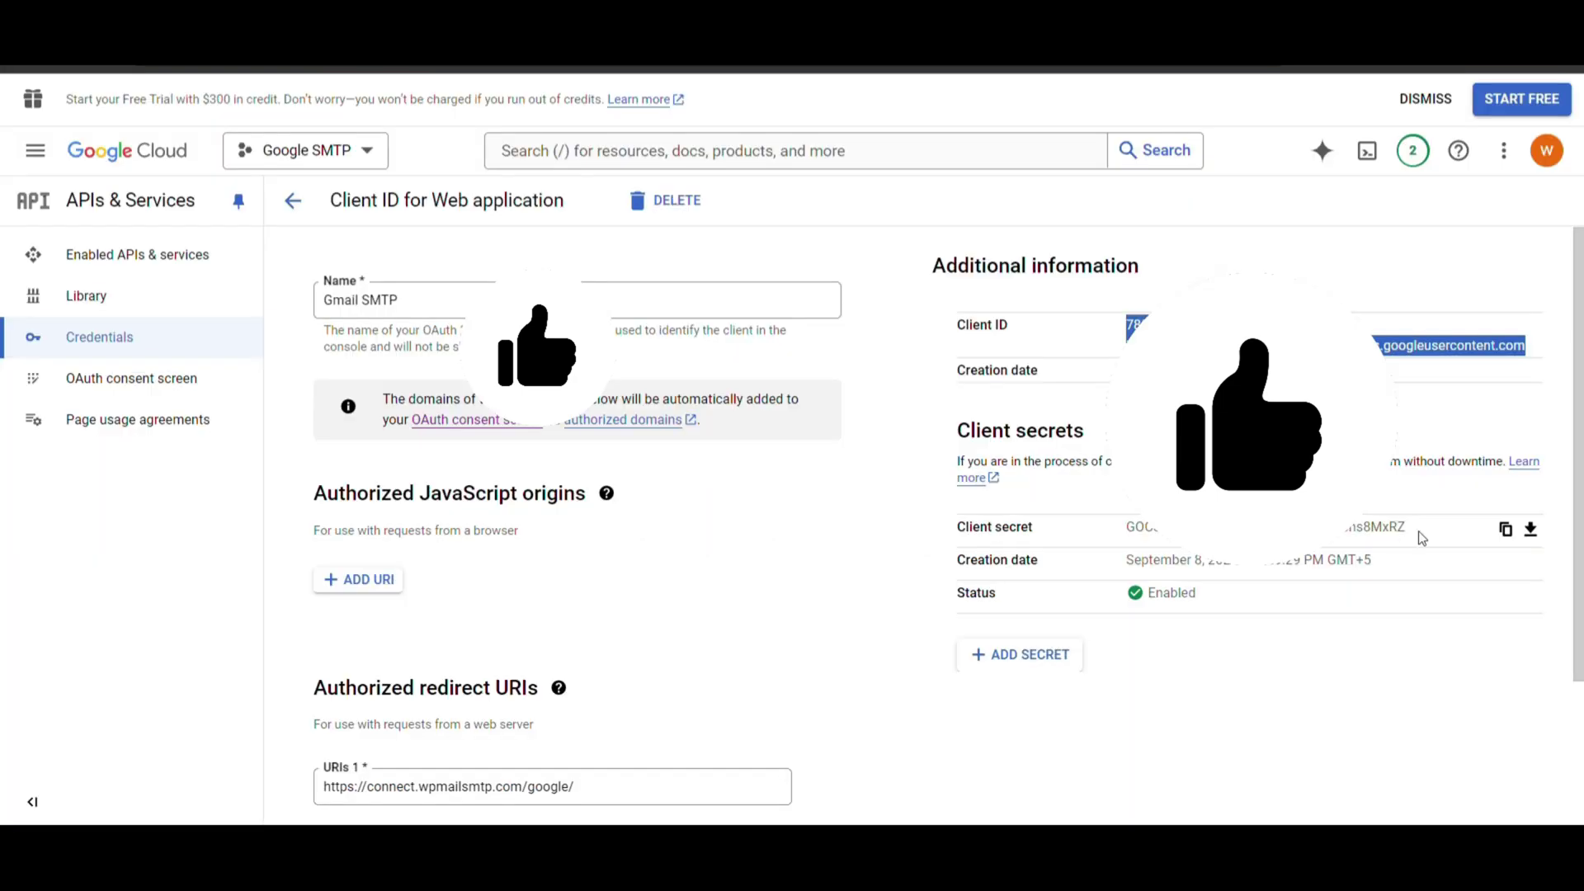
left_click(1504, 528)
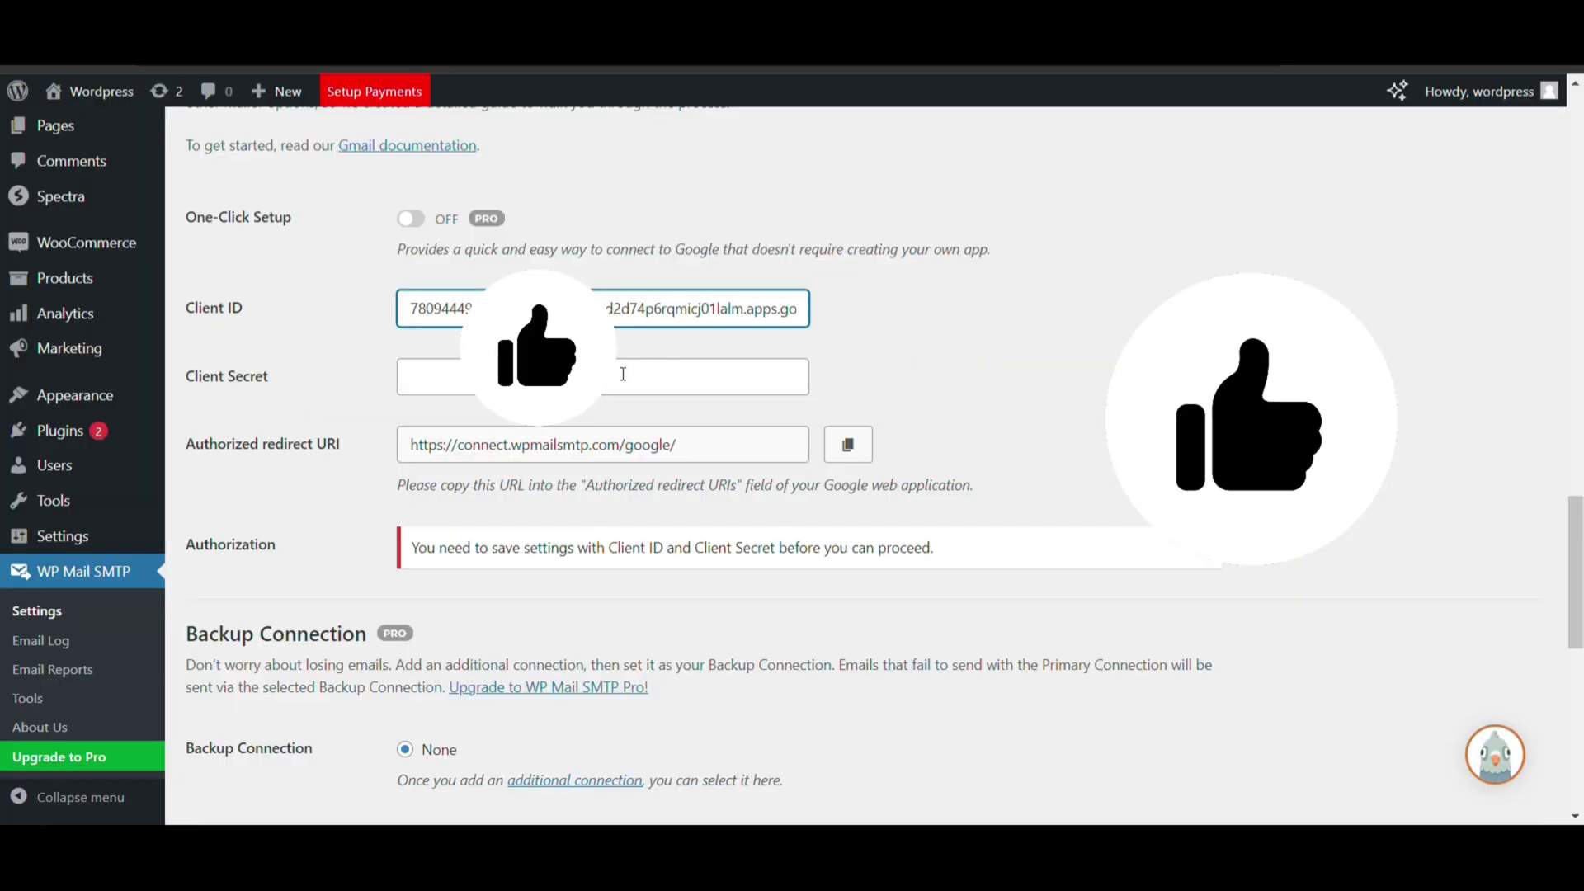
Step: Paste the copied secret into the Client Secret field and scroll down to the Authorization row
left_click(623, 374)
key("ctrl+v")
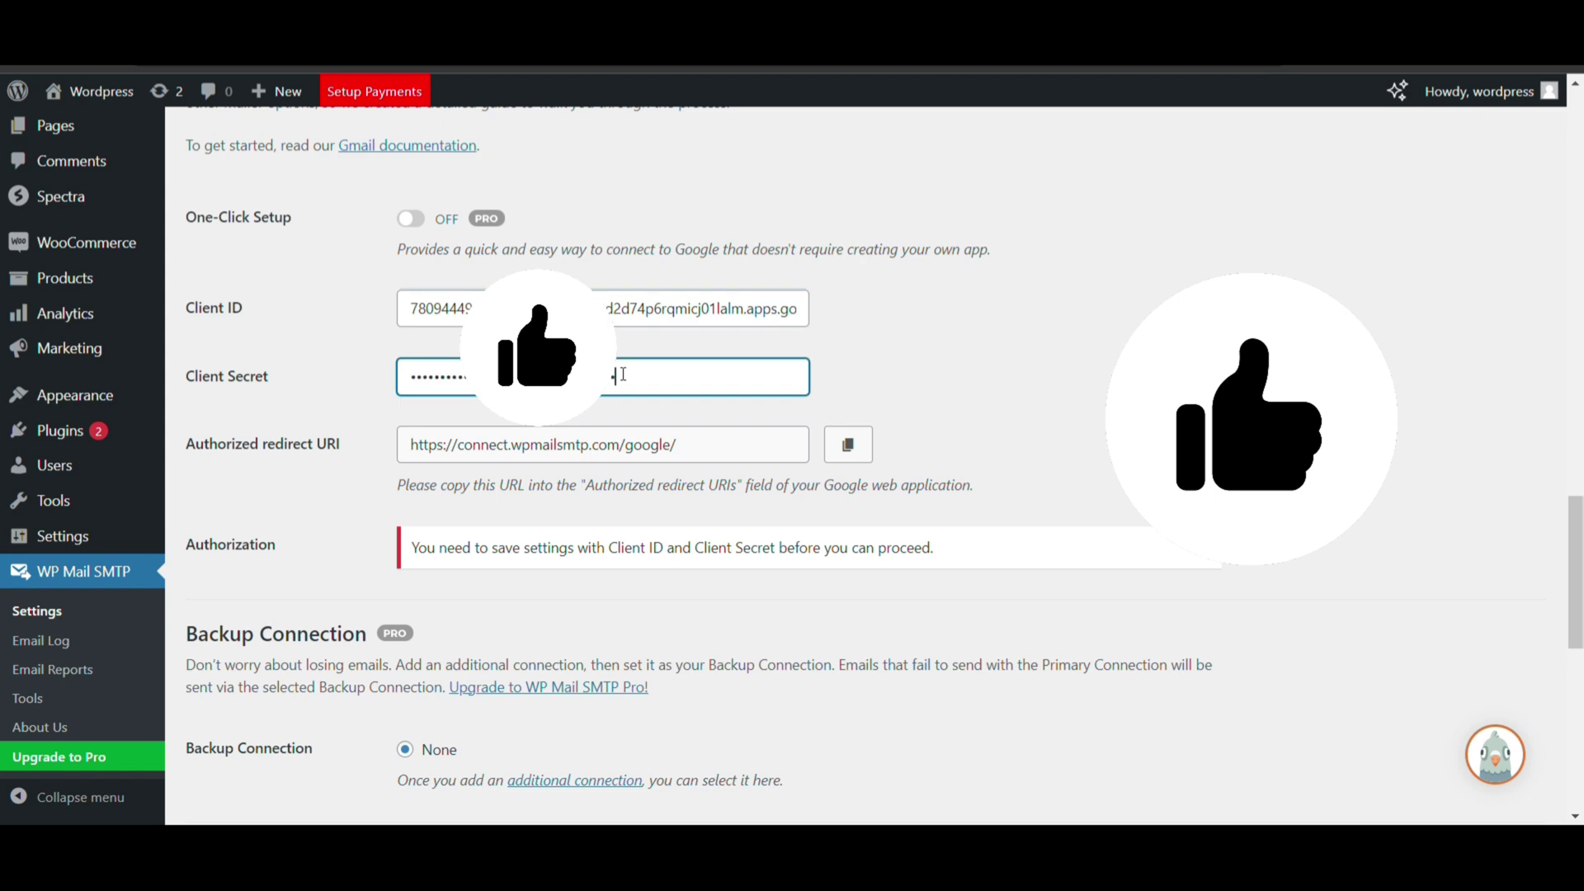
scroll(419, 495, "down", 4)
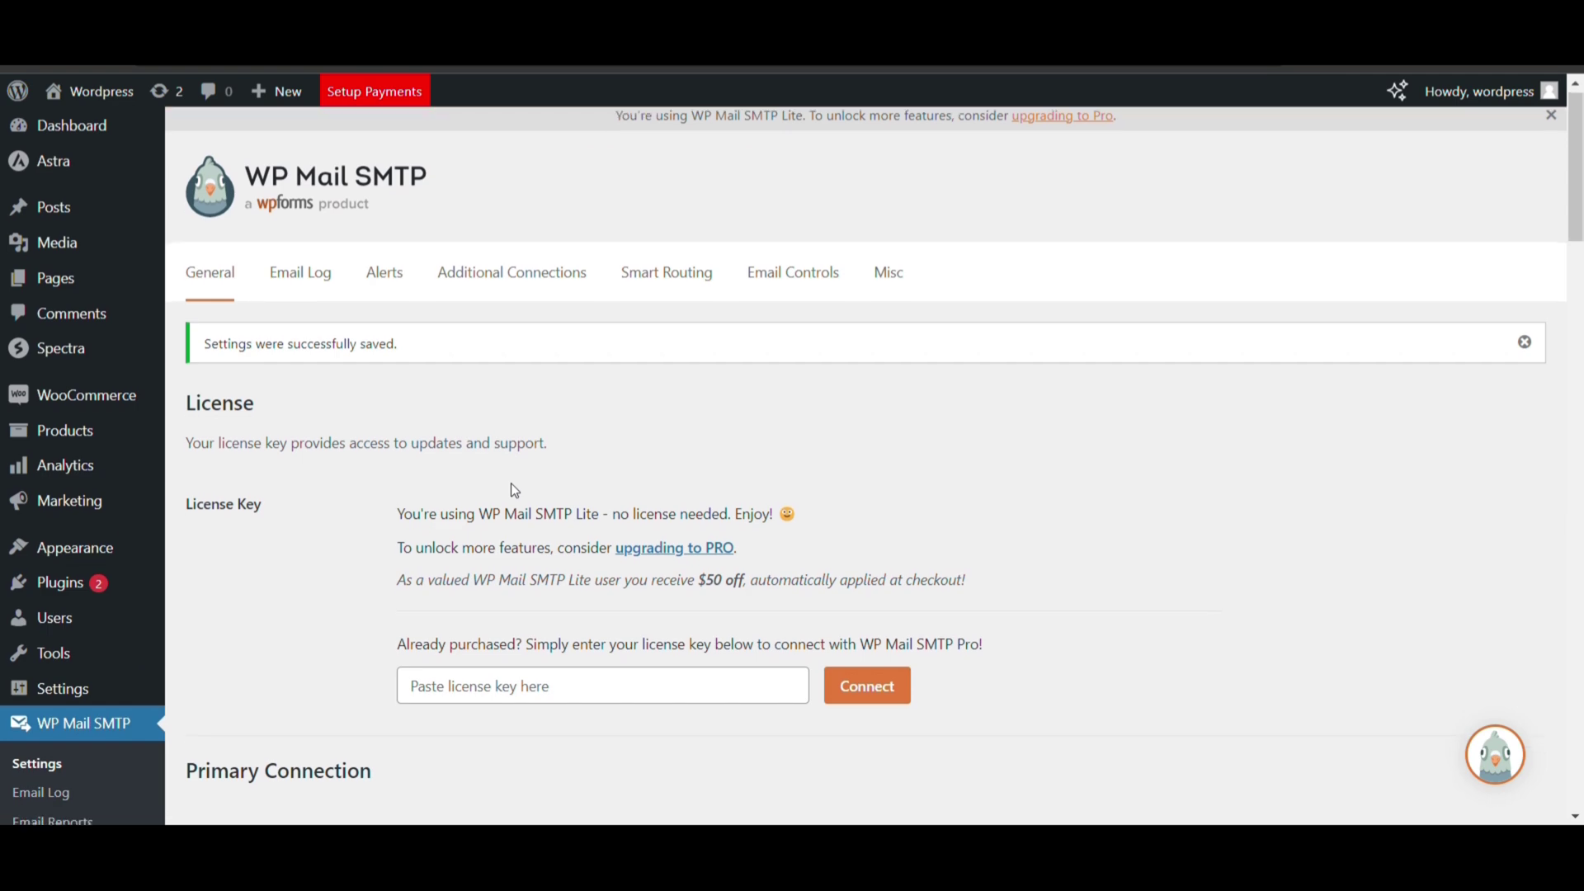
scroll(511, 483, "down", 8)
scroll(510, 484, "down", 3)
scroll(511, 489, "down", 4)
scroll(511, 489, "down", 5)
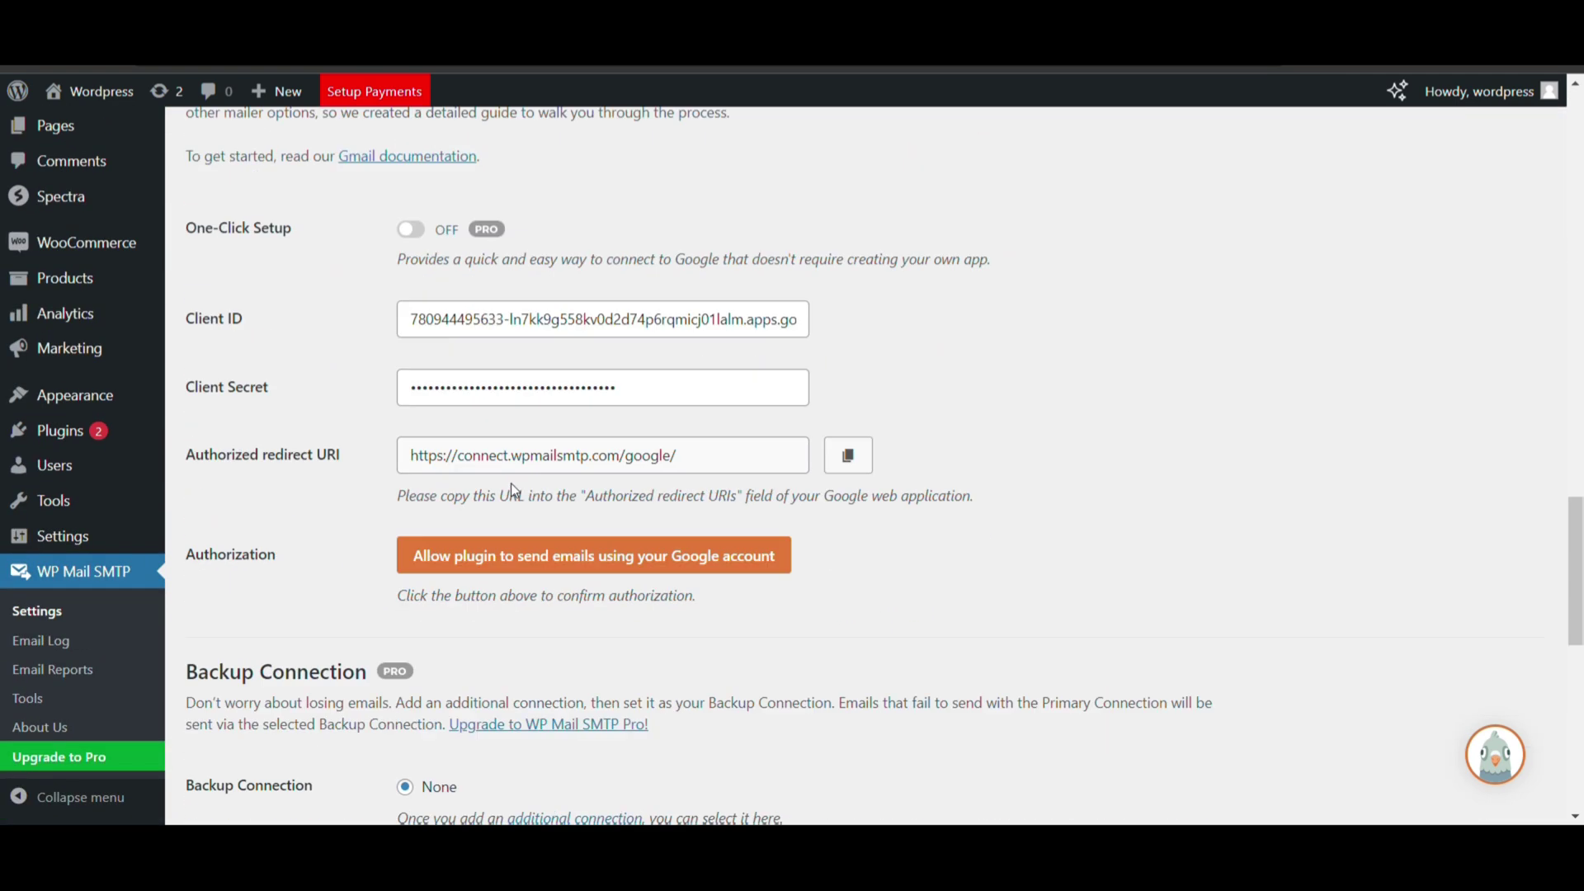
scroll(512, 489, "up", 1)
scroll(513, 490, "down", 1)
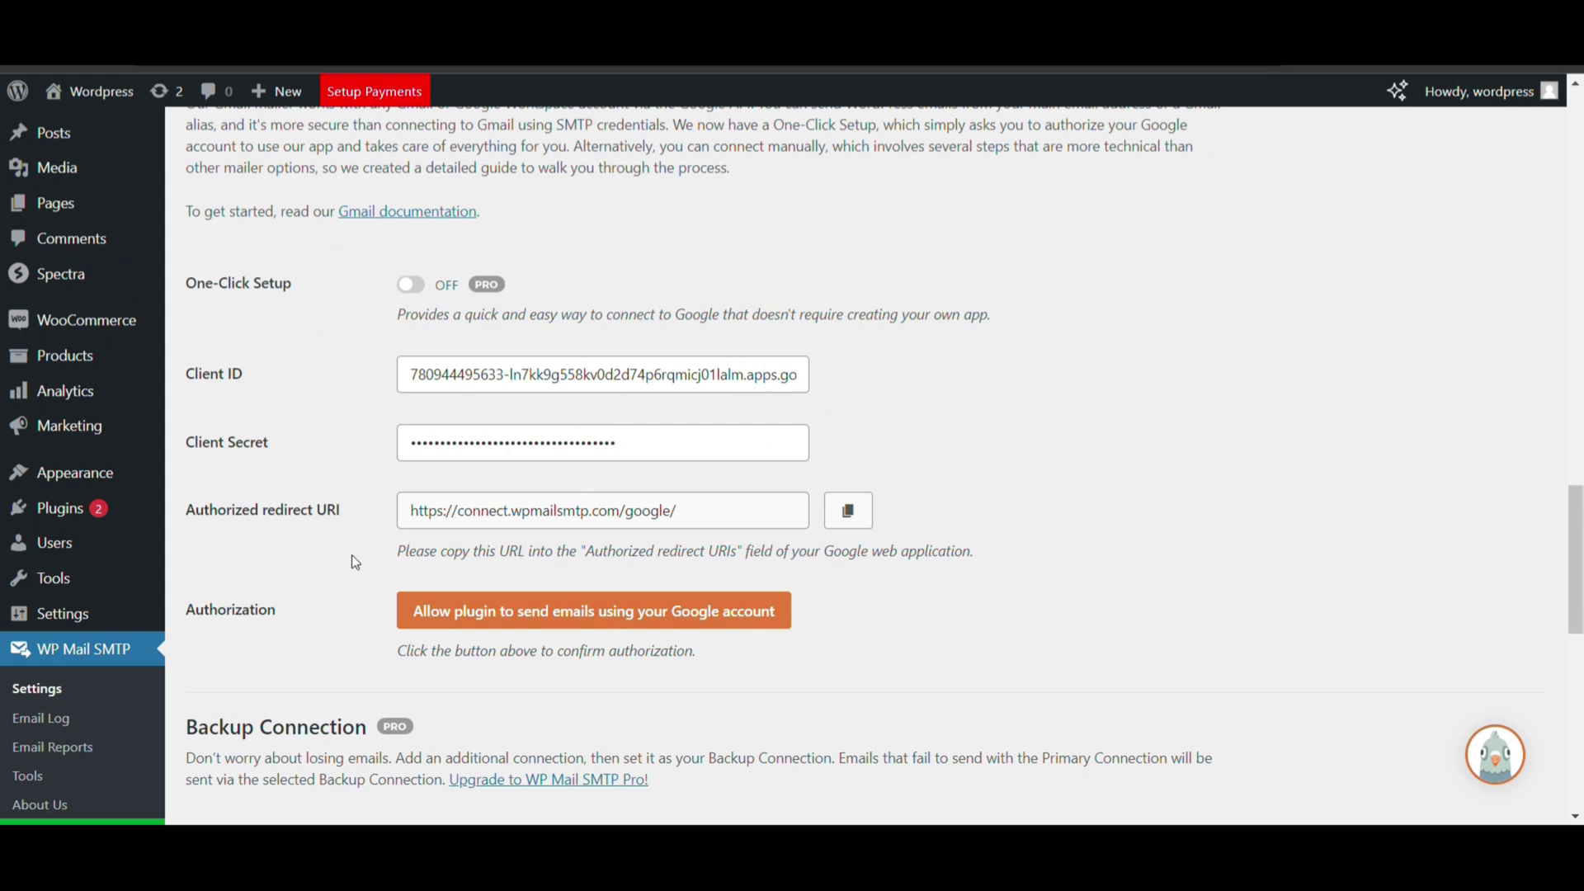
Step: Authorize the plugin with a Google account, proceeding past the unverified-app warning to allow wpmailsmtp.com
left_click(502, 611)
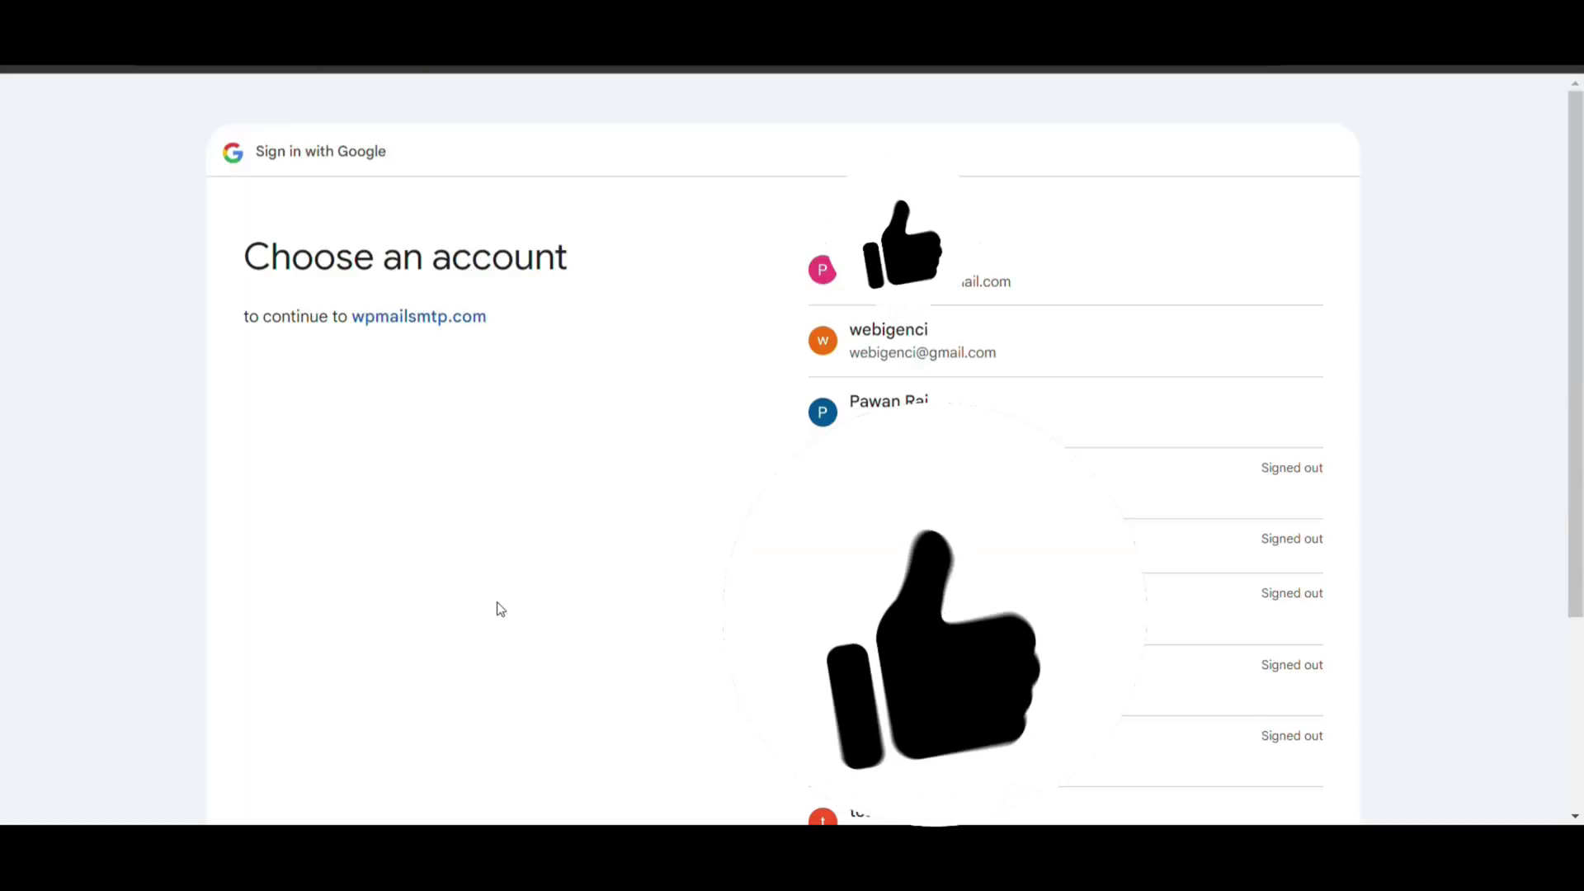
left_click(964, 343)
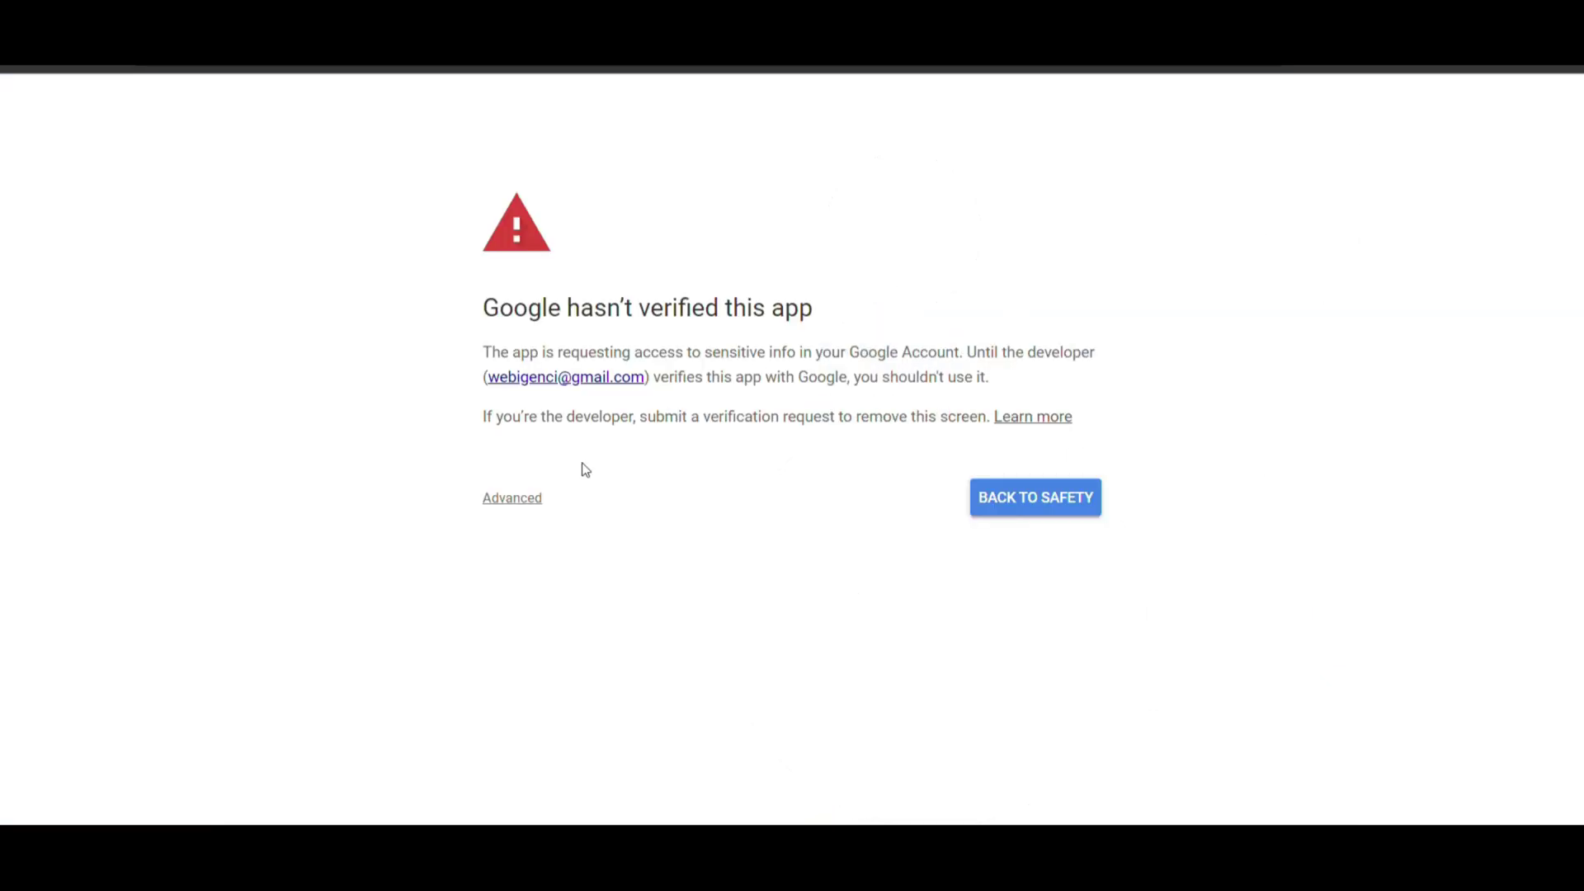
left_click(507, 505)
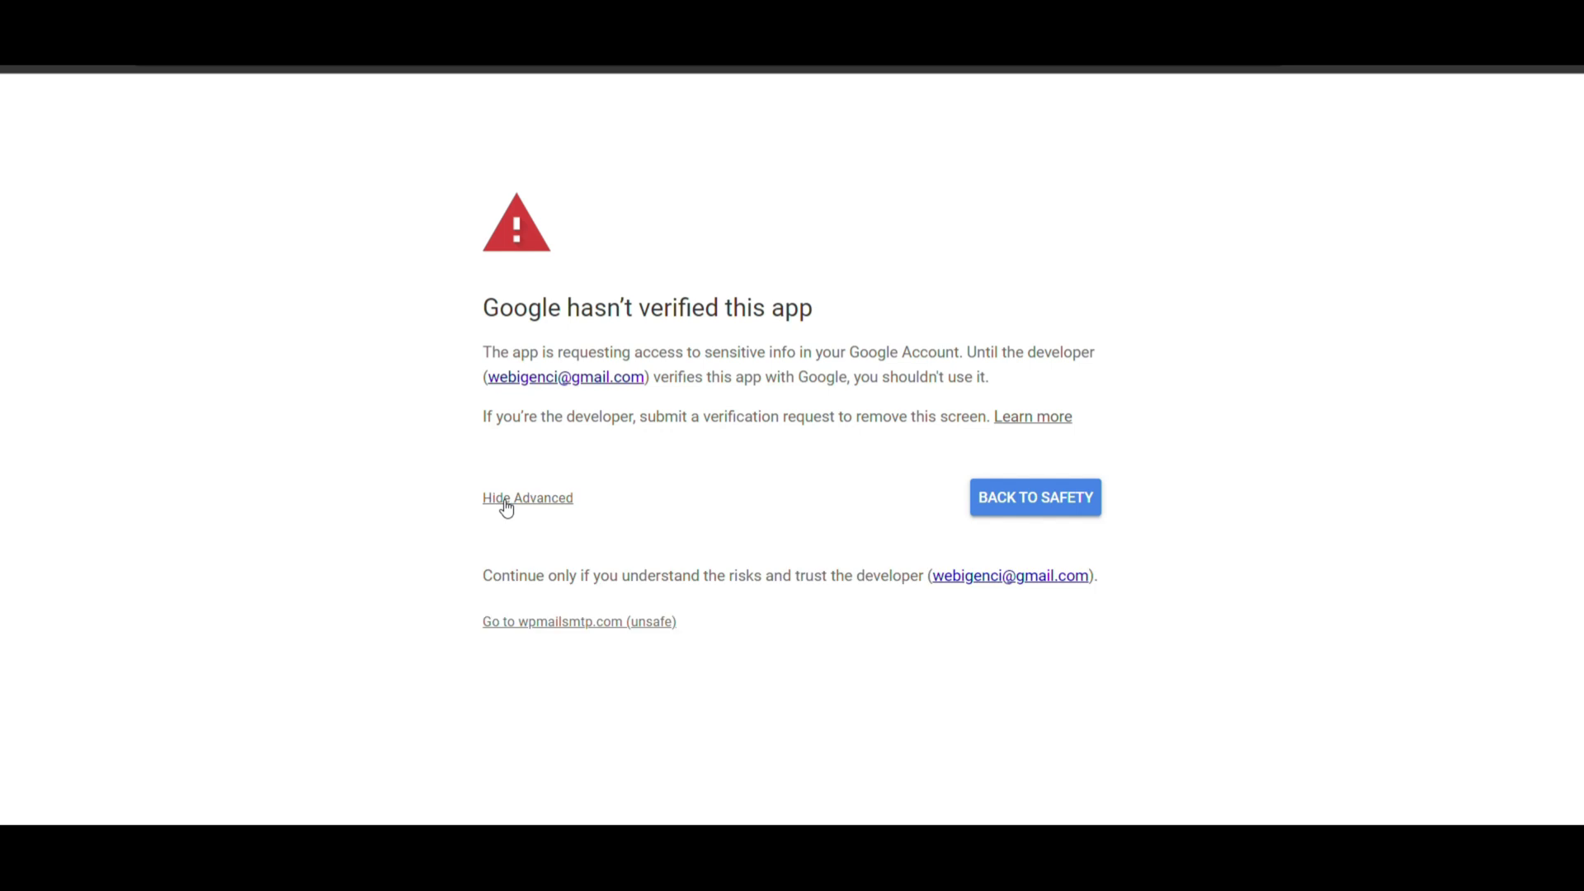
left_click(566, 623)
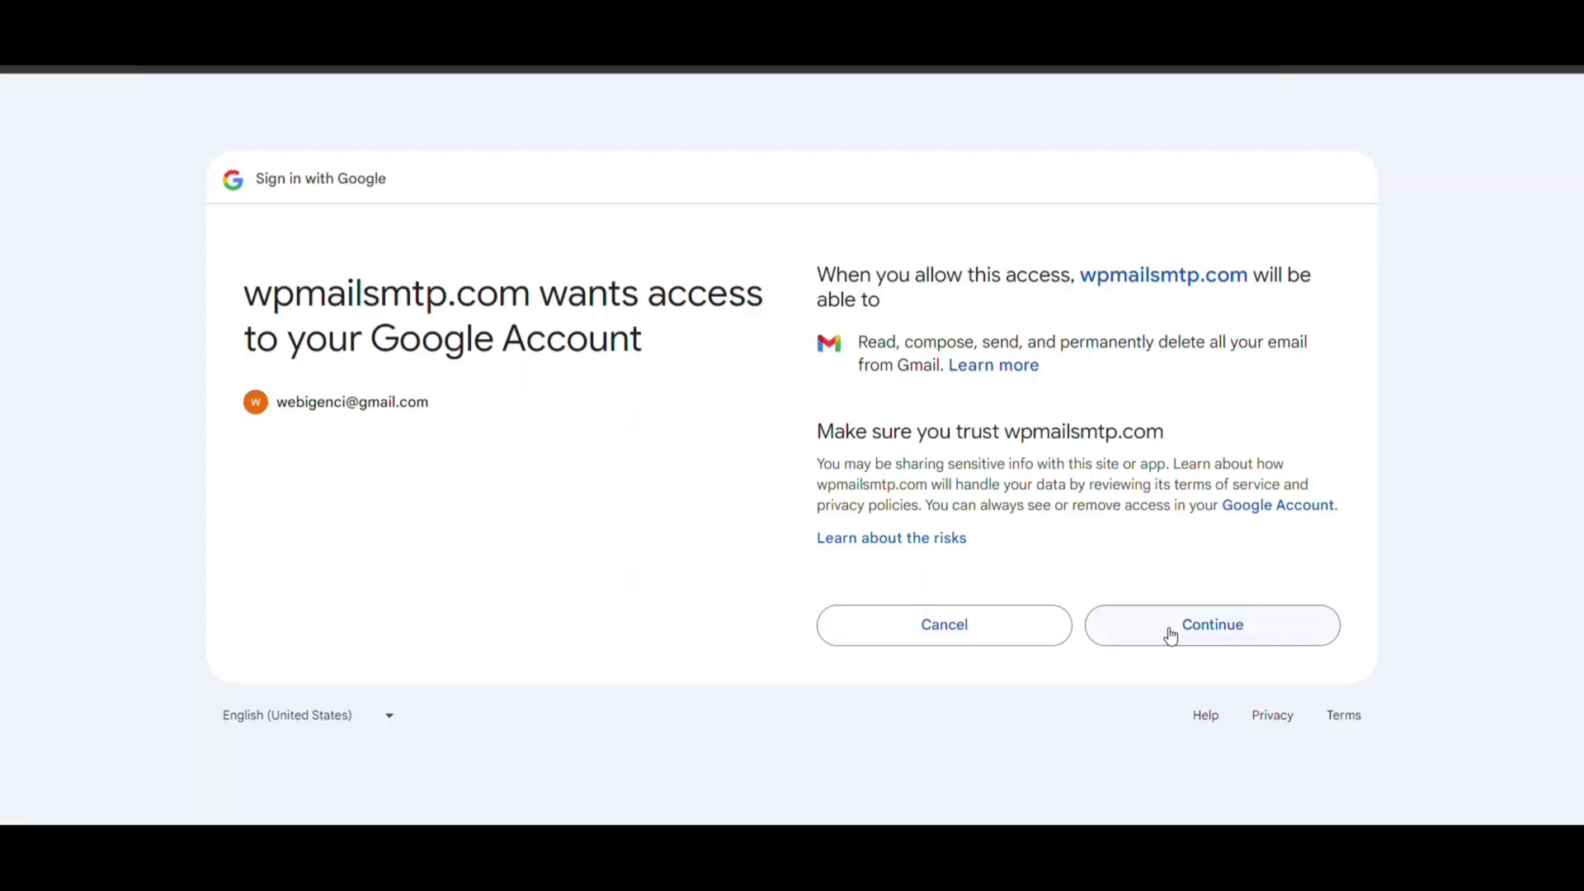
left_click(1167, 631)
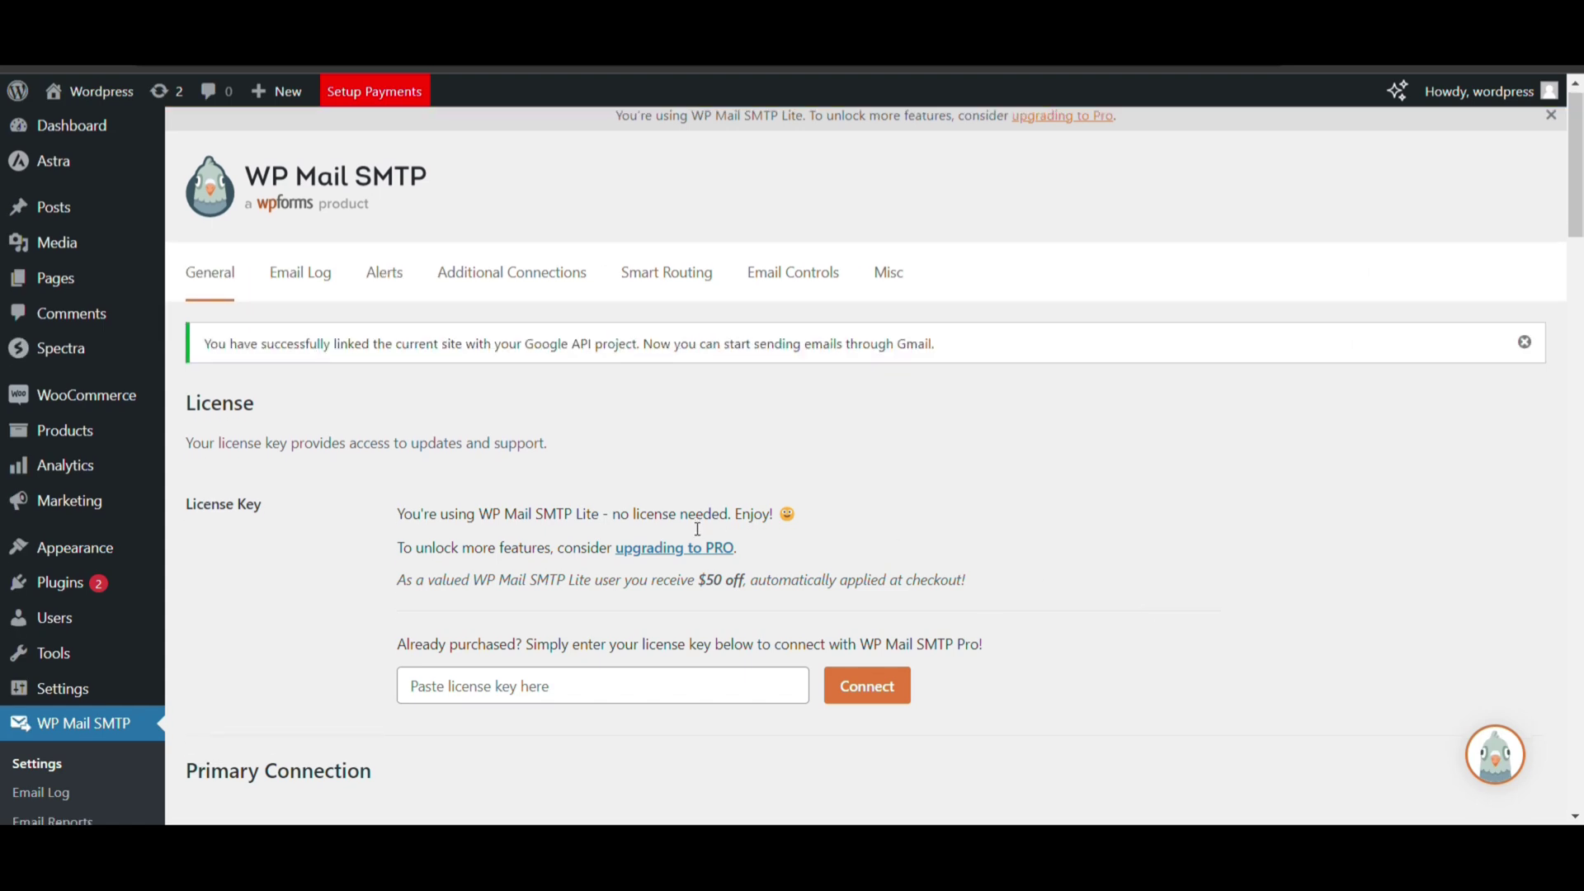
Step: Scroll to the Authorization row to confirm the Gmail account shows as connected
scroll(353, 569, "down", 1)
scroll(350, 562, "down", 15)
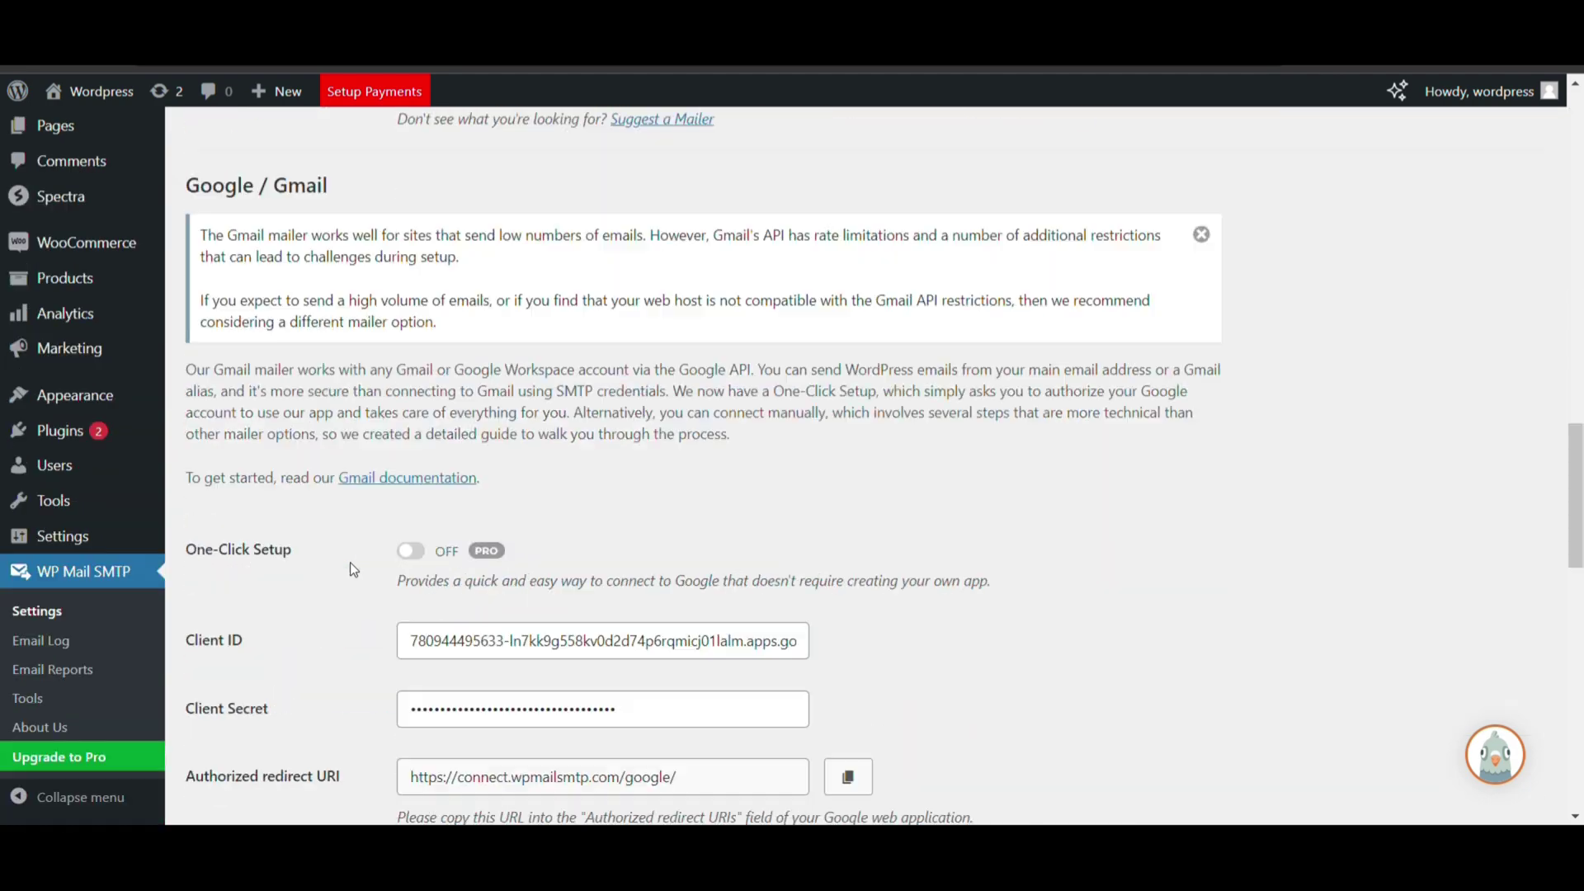
scroll(350, 562, "down", 8)
scroll(350, 561, "up", 5)
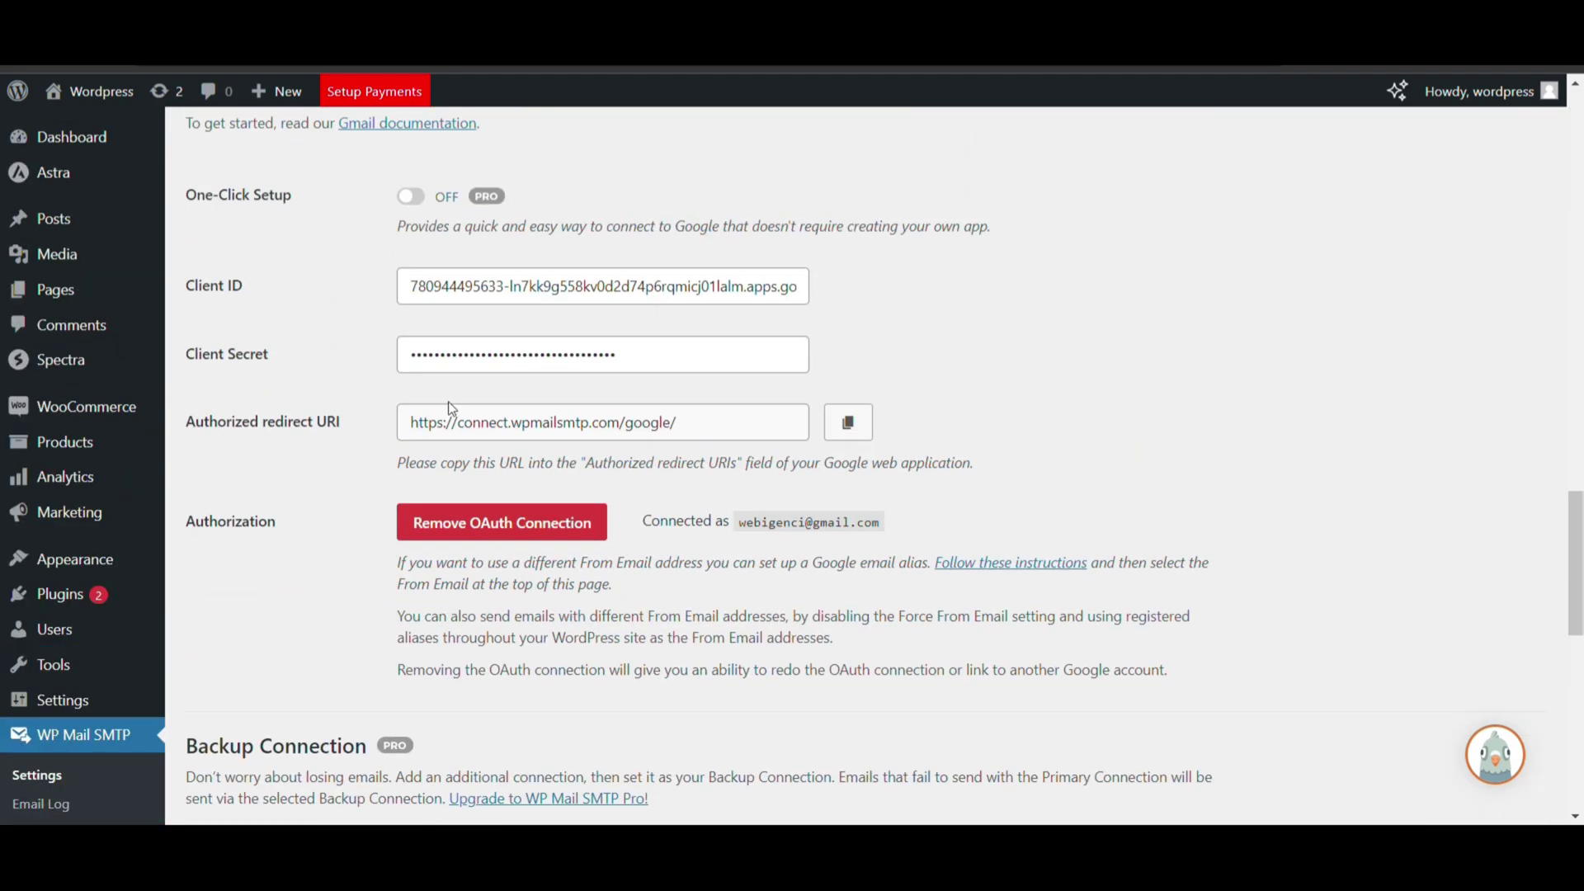
scroll(68, 756, "down", 2)
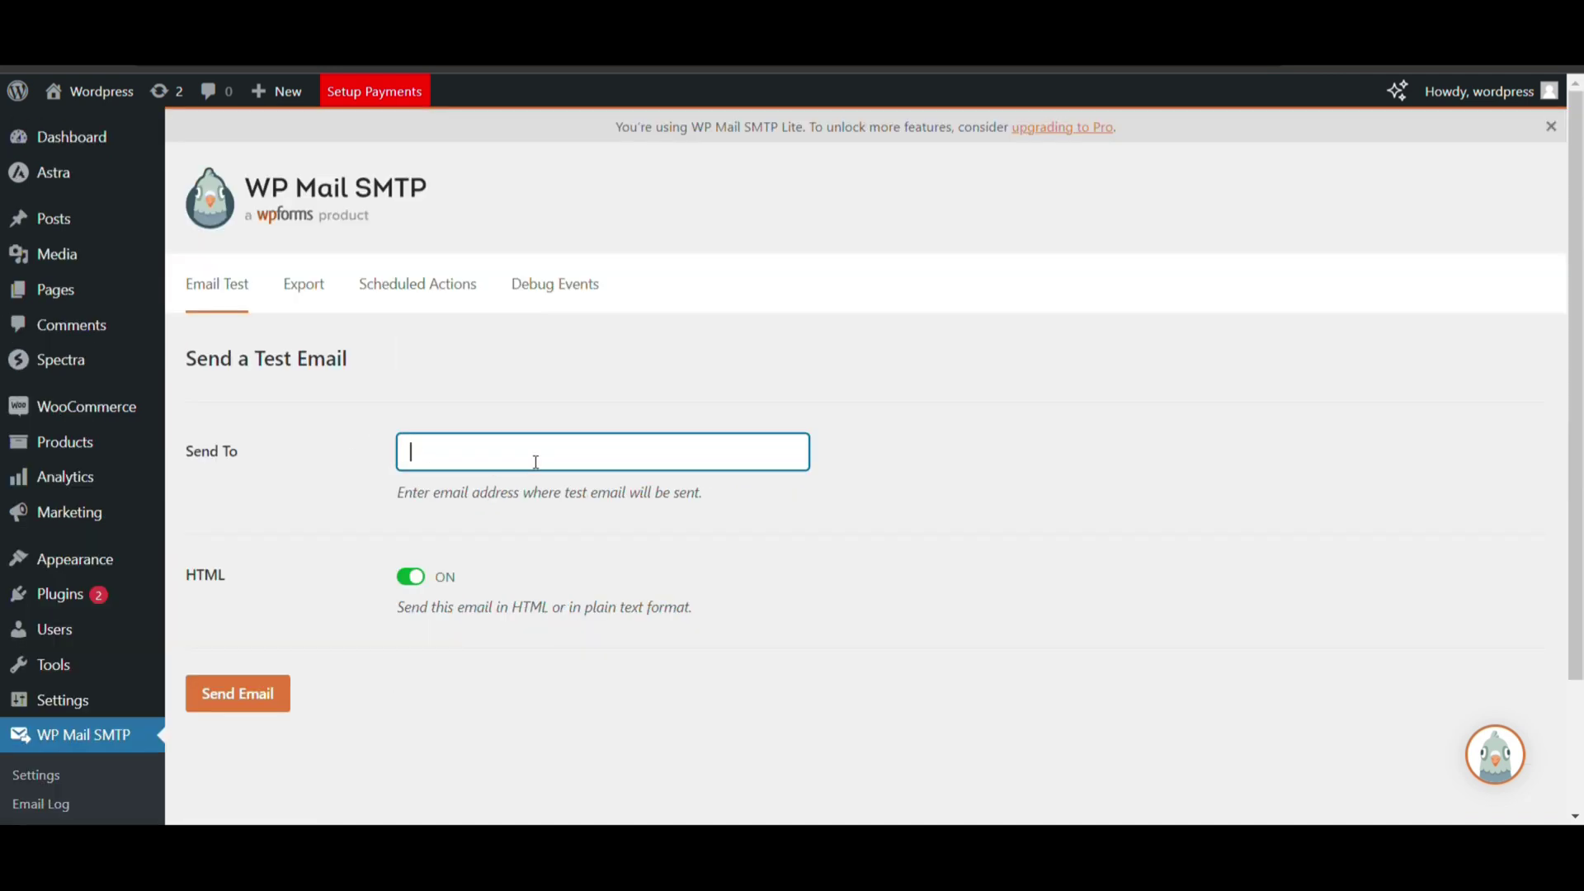
Step: Begin typing the recipient e-mail address into the test email's Send To field
type("abc@")
type("gmai")
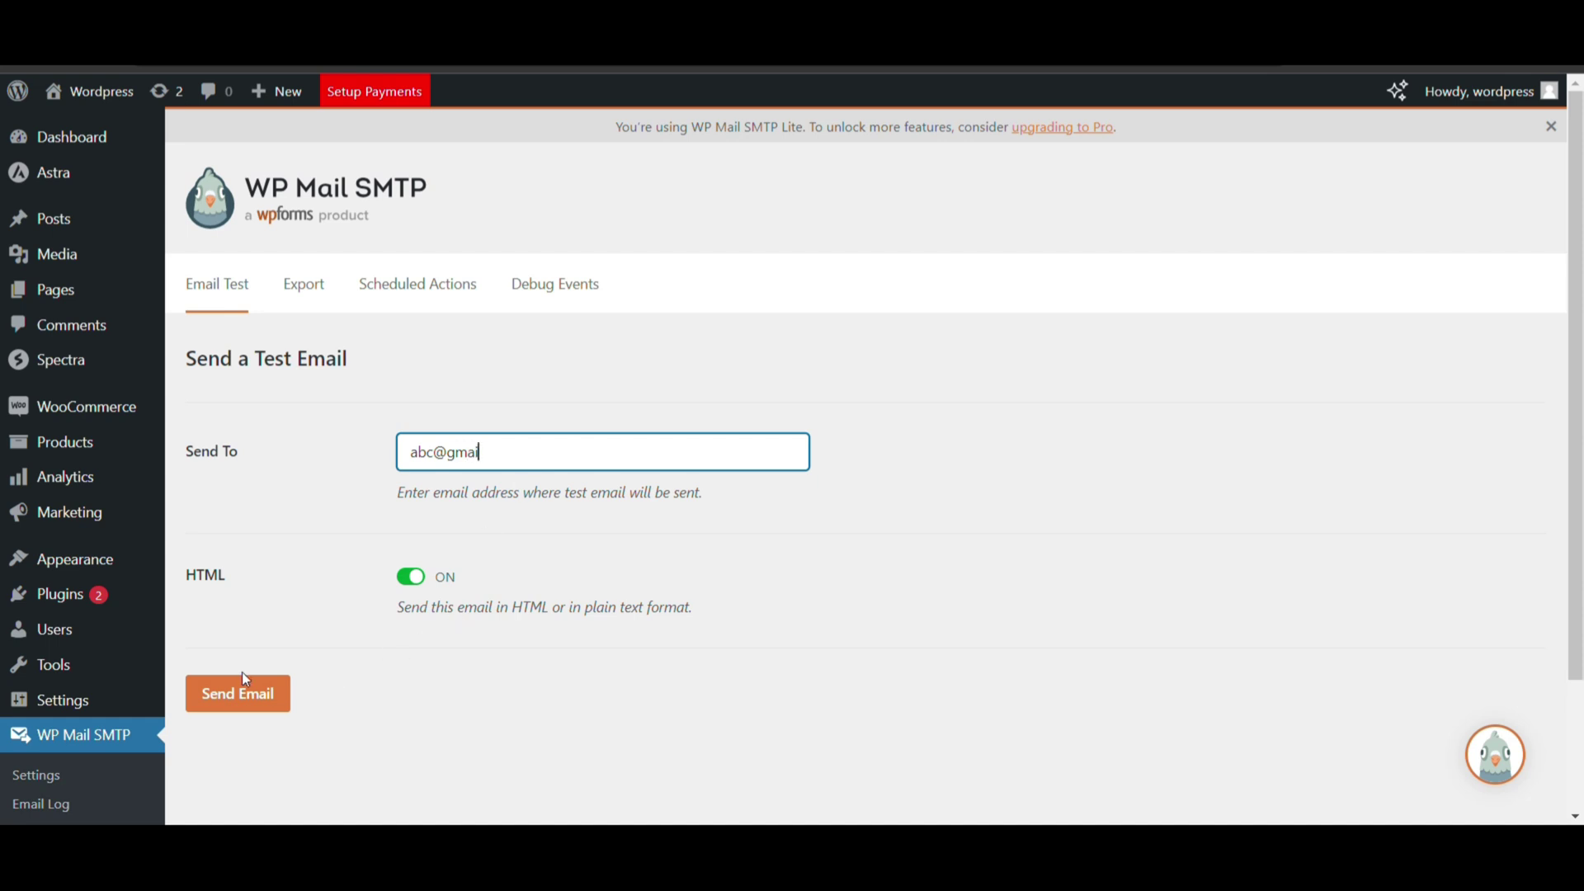